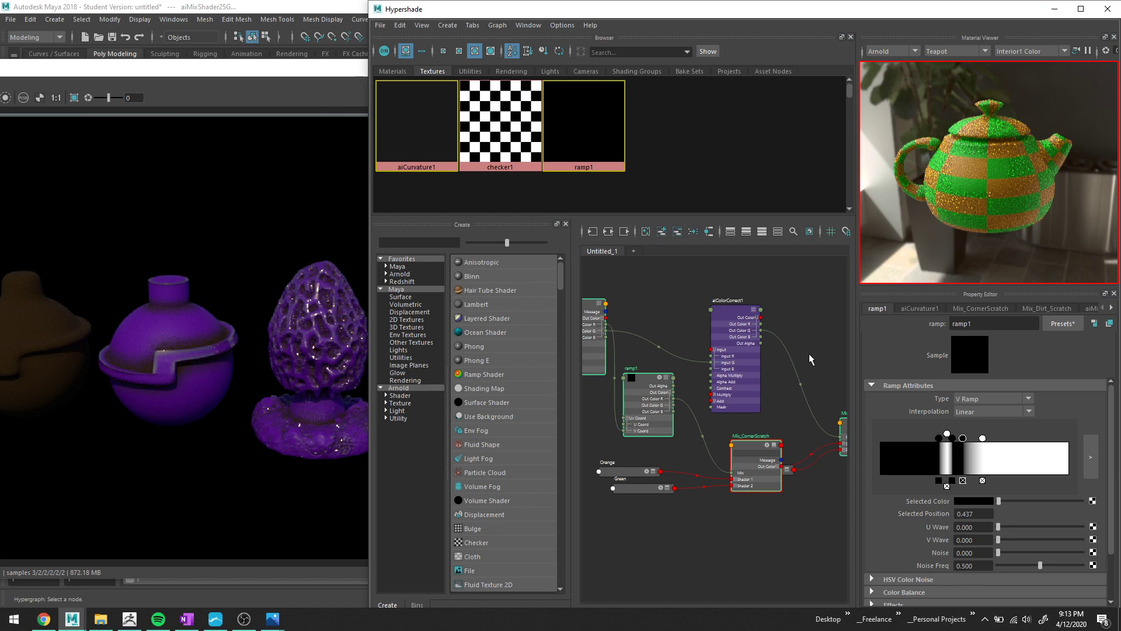
Draw a render crop region around the purple sphere pot and resize the Hypershade and render view windows.
{"action": "left_click_drag", "start_coordinate": [365, 257], "coordinate": [308, 268]}
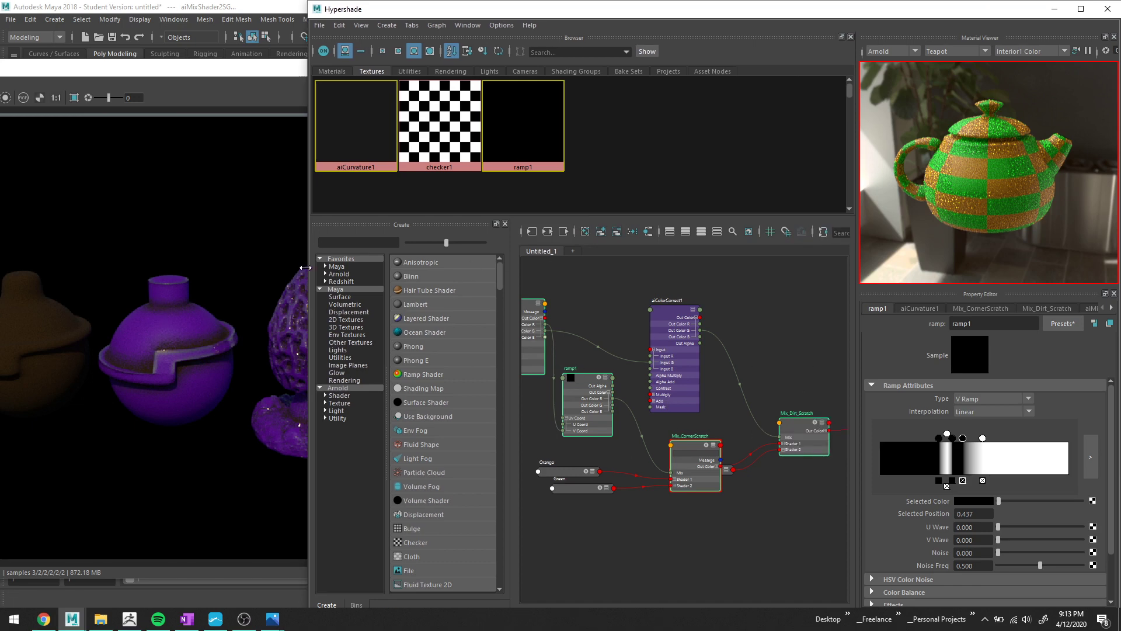
{"action": "left_click", "coordinate": [85, 100]}
{"action": "left_click_drag", "start_coordinate": [89, 269], "coordinate": [243, 423]}
{"action": "left_click_drag", "start_coordinate": [465, 351], "coordinate": [403, 351]}
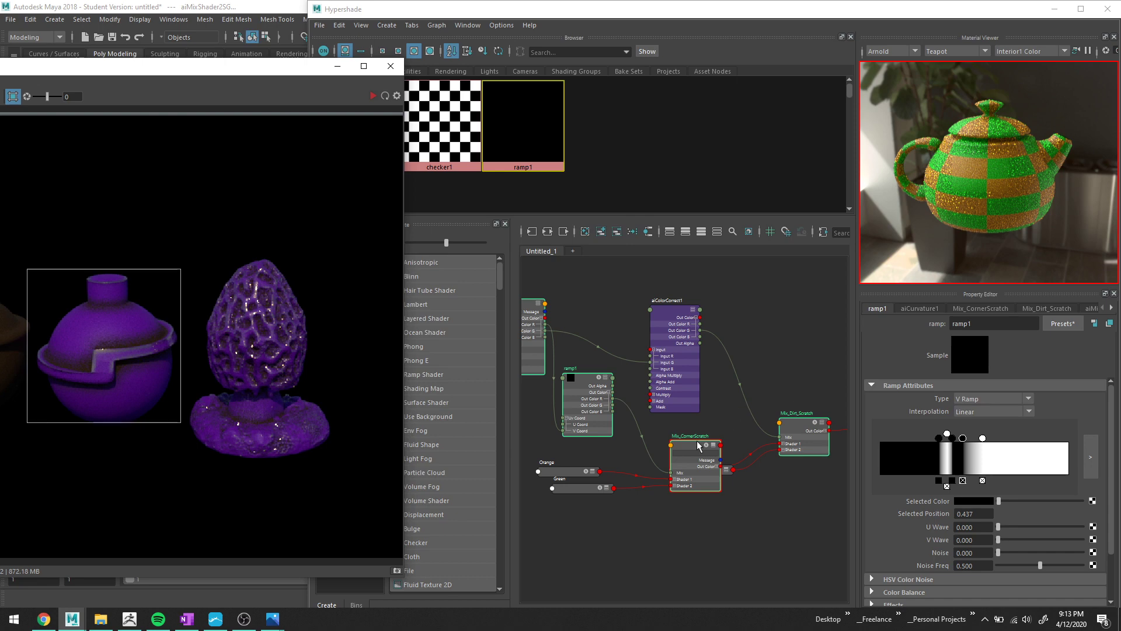
Create a new aiMixShader node next to the aiMixShader2SG shading group in the node graph.
{"action": "middle_click_drag", "start_coordinate": [695, 443], "coordinate": [564, 374], "text": "alt"}
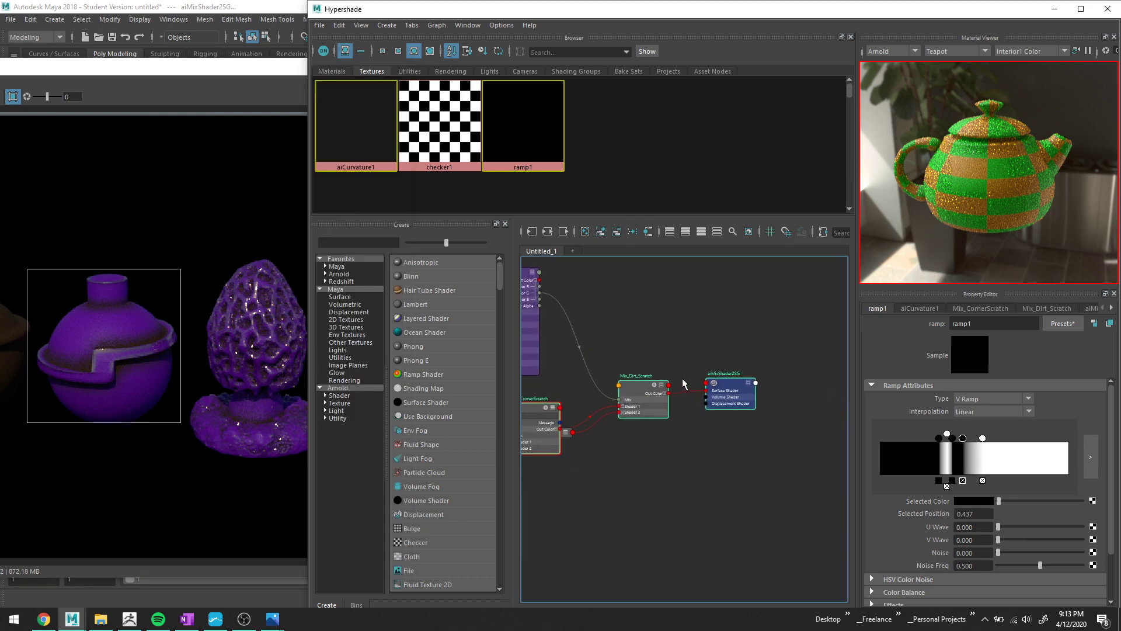
{"action": "scroll", "coordinate": [700, 377], "scroll_direction": "up", "scroll_amount": 2}
{"action": "middle_click_drag", "start_coordinate": [720, 371], "coordinate": [655, 381], "text": "alt"}
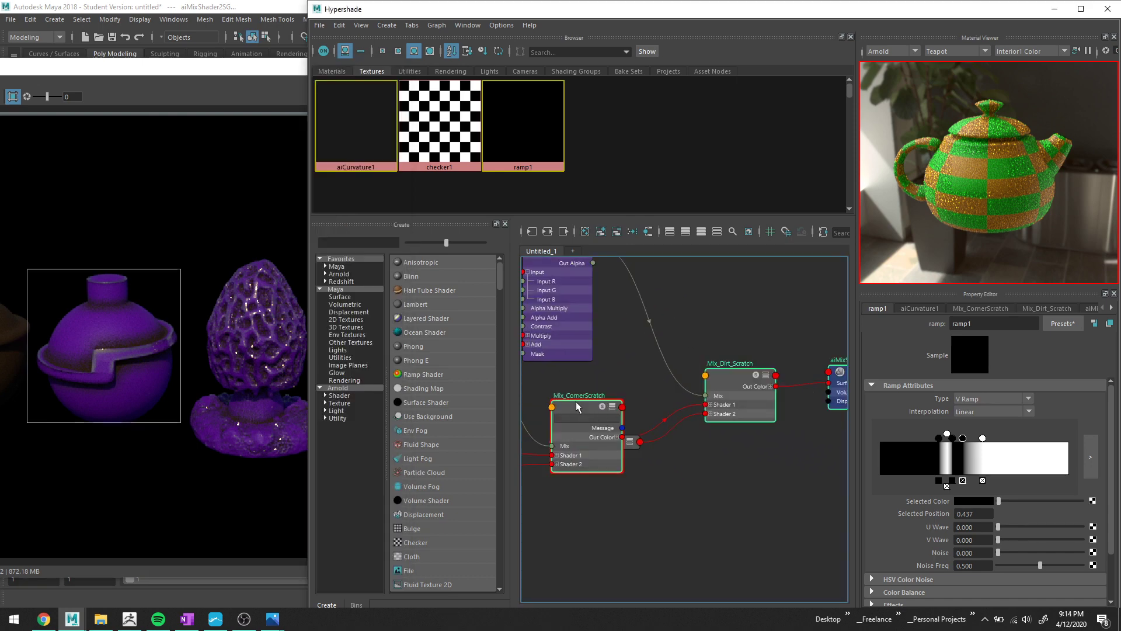
{"action": "left_click", "coordinate": [732, 384]}
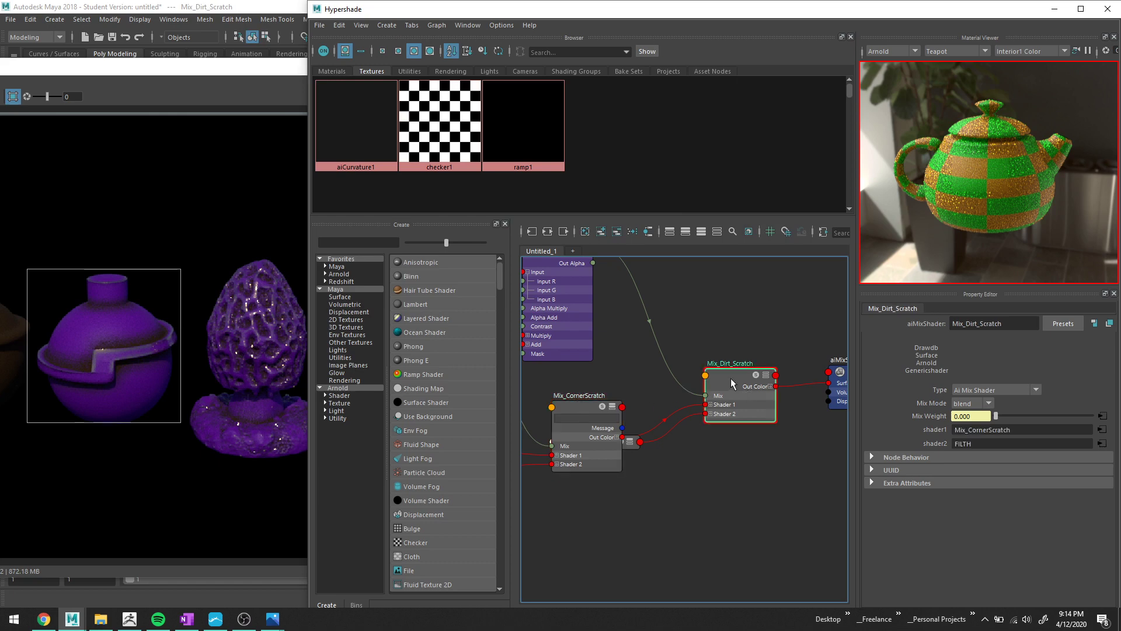
{"action": "middle_click_drag", "start_coordinate": [770, 435], "coordinate": [560, 461], "text": "alt"}
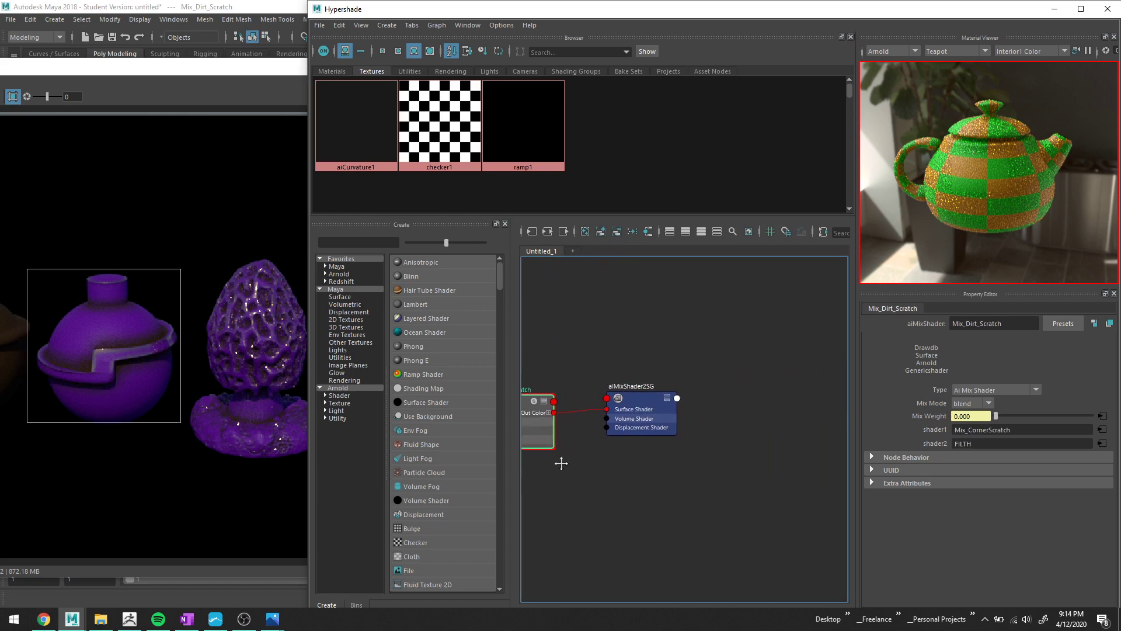
{"action": "left_click", "coordinate": [632, 400]}
{"action": "key", "text": "Tab"}
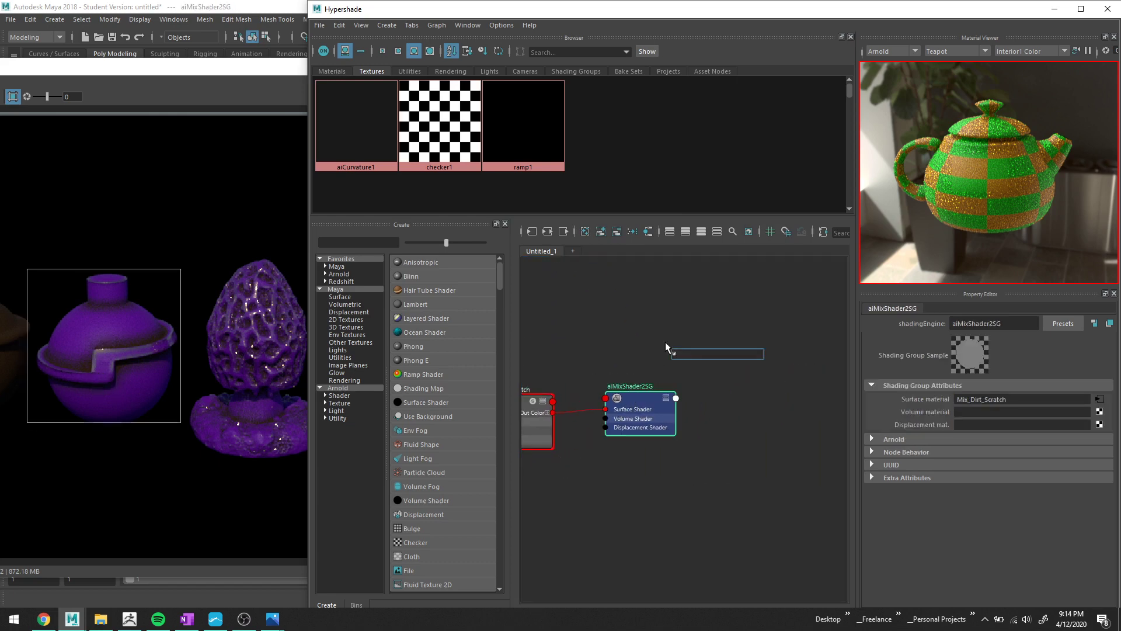
{"action": "type", "text": "mix"}
{"action": "key", "text": "Return"}
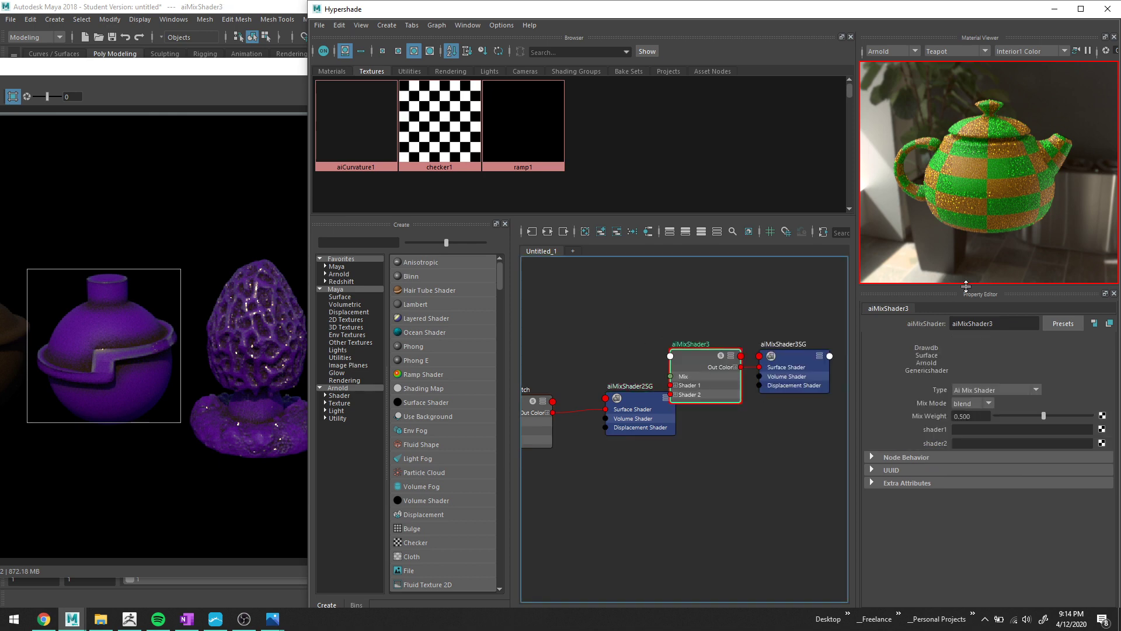
Rename the new mix shader as MIX_Scratches.
{"action": "double_click", "coordinate": [993, 323]}
{"action": "type", "text": "M"}
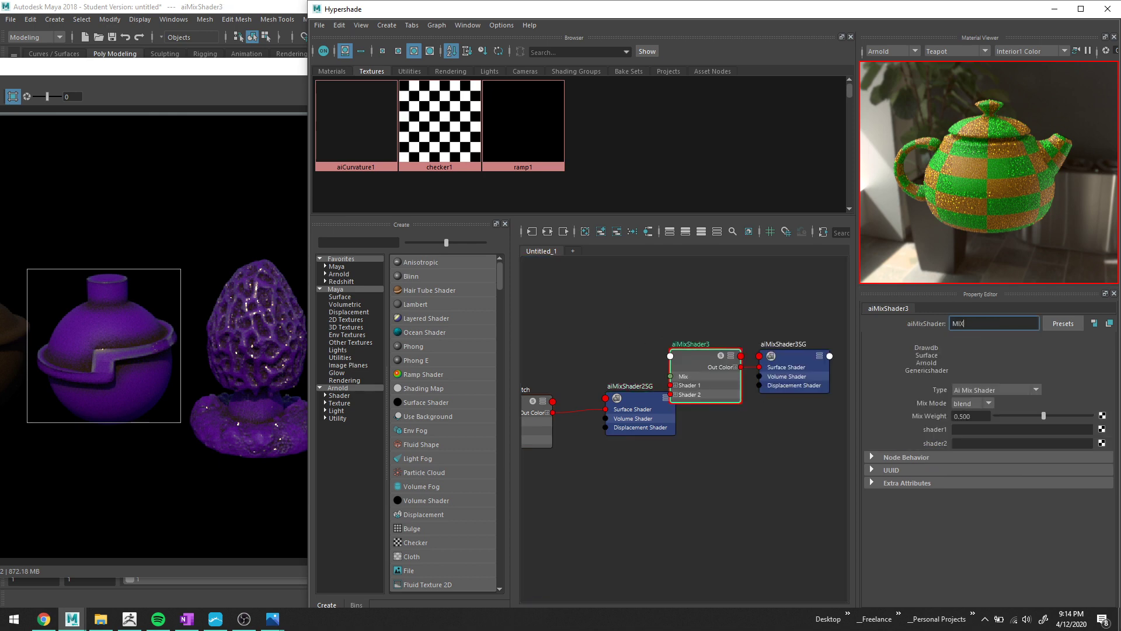
{"action": "type", "text": "IX_Scratches"}
{"action": "key", "text": "Return"}
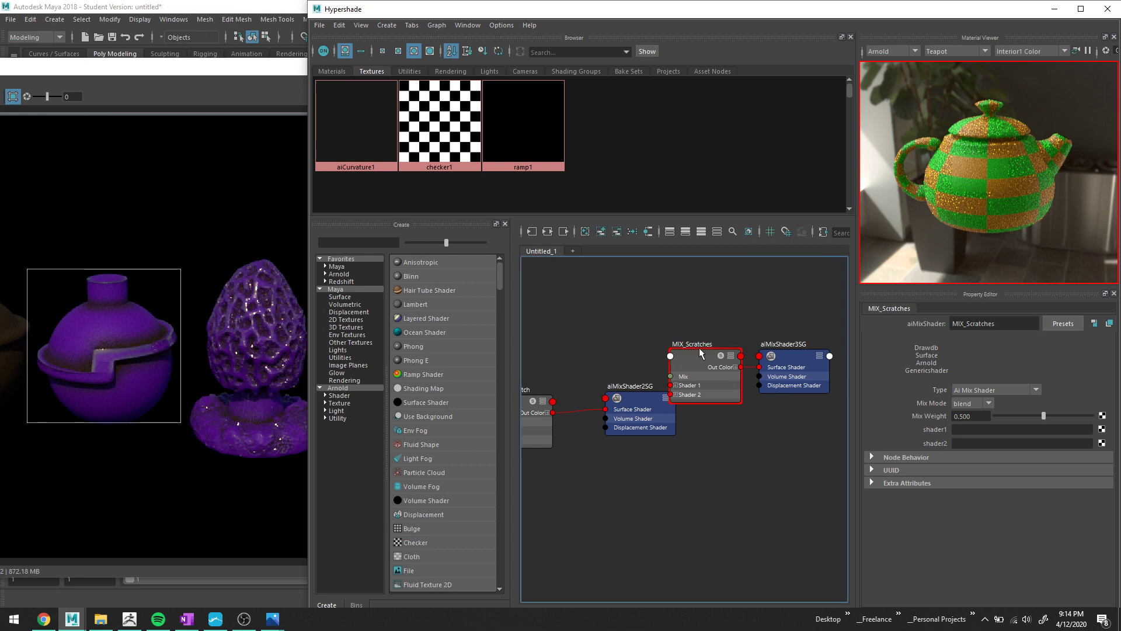
Rename the Green material as Gold.
{"action": "left_click", "coordinate": [342, 70]}
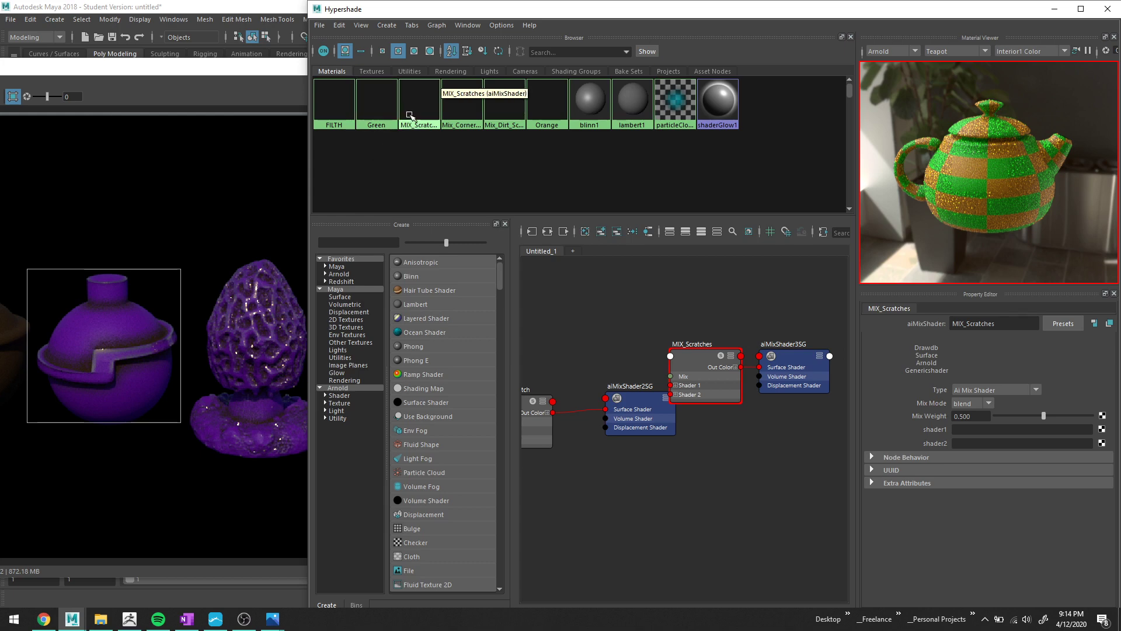
{"action": "left_click", "coordinate": [373, 111]}
{"action": "double_click", "coordinate": [961, 323]}
{"action": "type", "text": "Gold"}
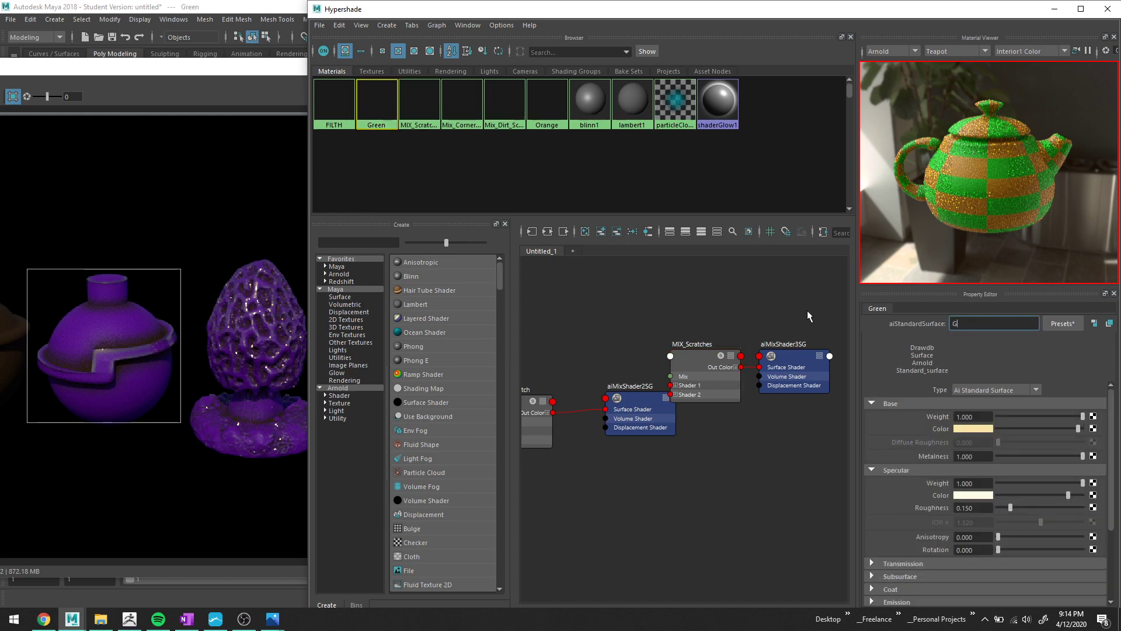
{"action": "key", "text": "Return"}
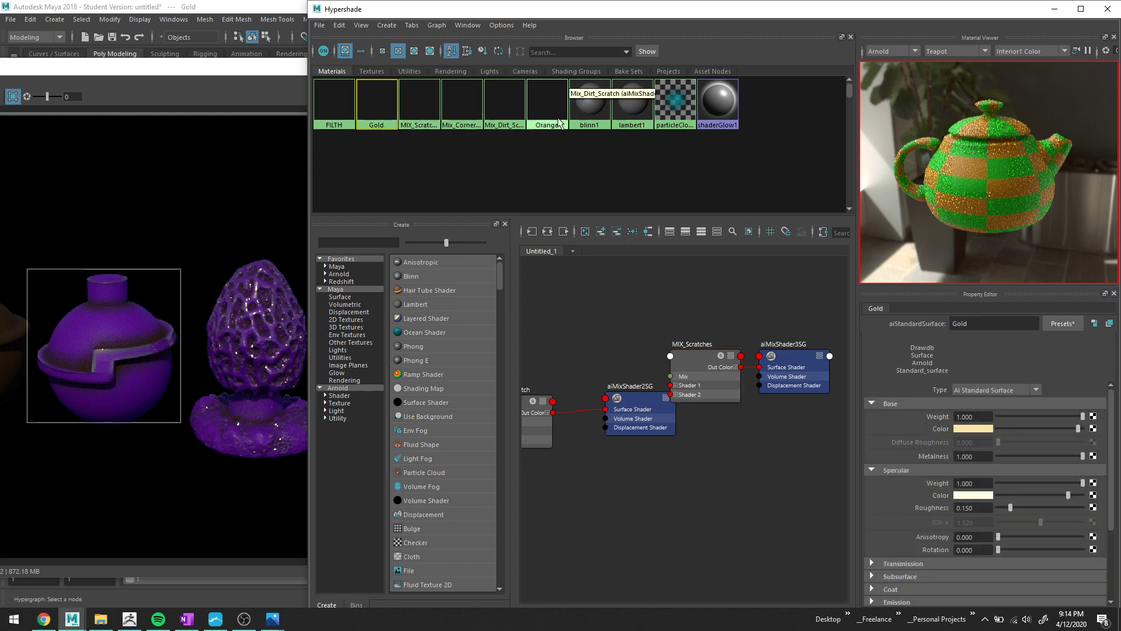
Rename the Orange material as Purple.
{"action": "left_click", "coordinate": [549, 108]}
{"action": "double_click", "coordinate": [964, 323]}
{"action": "type", "text": "Purp"}
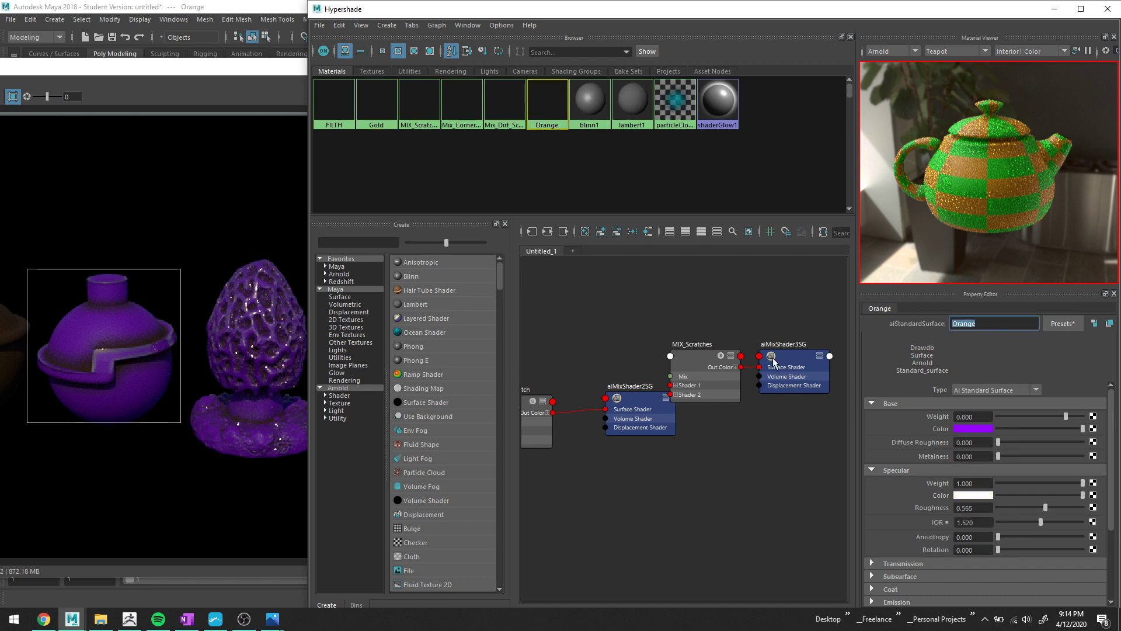
{"action": "type", "text": "le"}
{"action": "key", "text": "Return"}
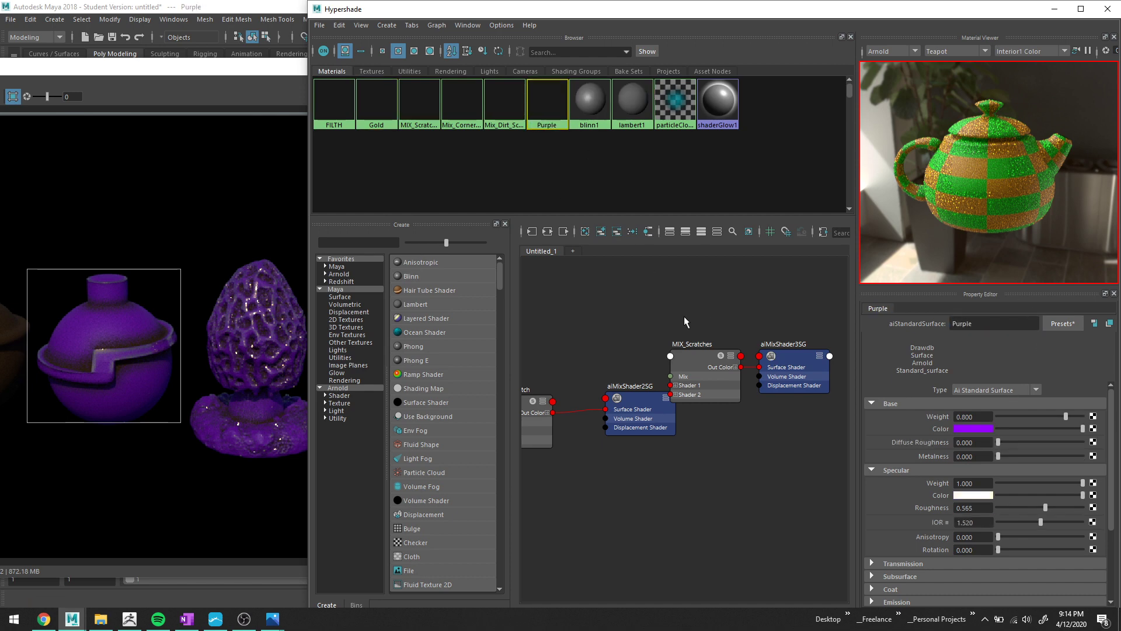
Assign Gold to shader1 and Mix_Dirt_Scratch to shader2 of MIX_Scratches, moving its node clear of aiMixShader2SG.
{"action": "left_click", "coordinate": [715, 347]}
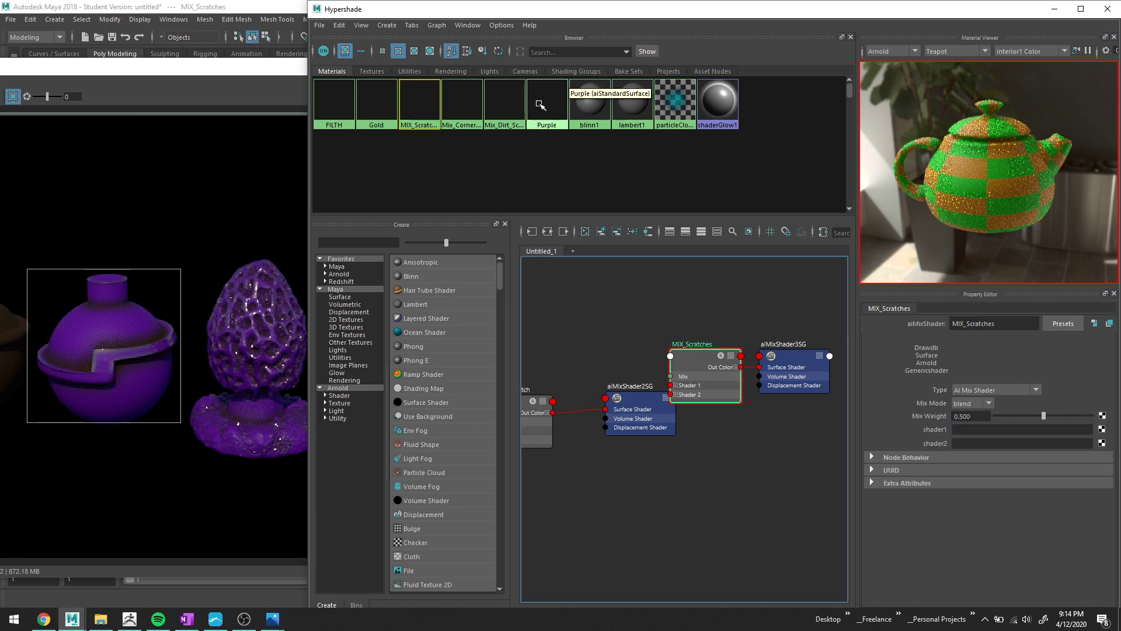
{"action": "middle_click_drag", "start_coordinate": [389, 104], "coordinate": [935, 431]}
{"action": "middle_click_drag", "start_coordinate": [624, 501], "coordinate": [723, 465]}
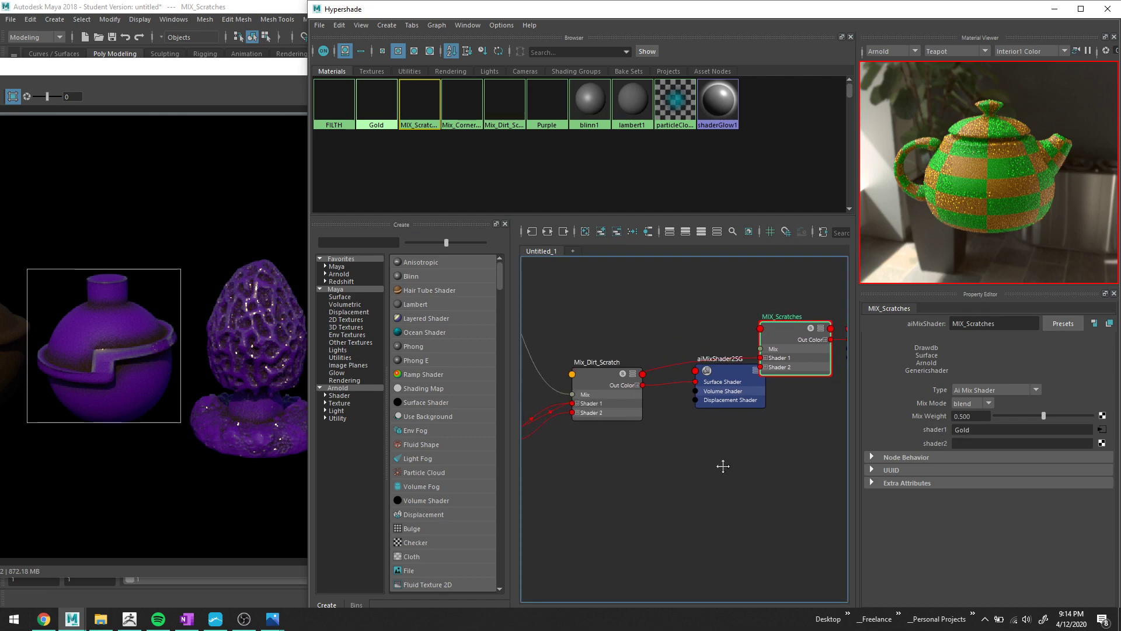
{"action": "left_click_drag", "start_coordinate": [775, 339], "coordinate": [719, 289]}
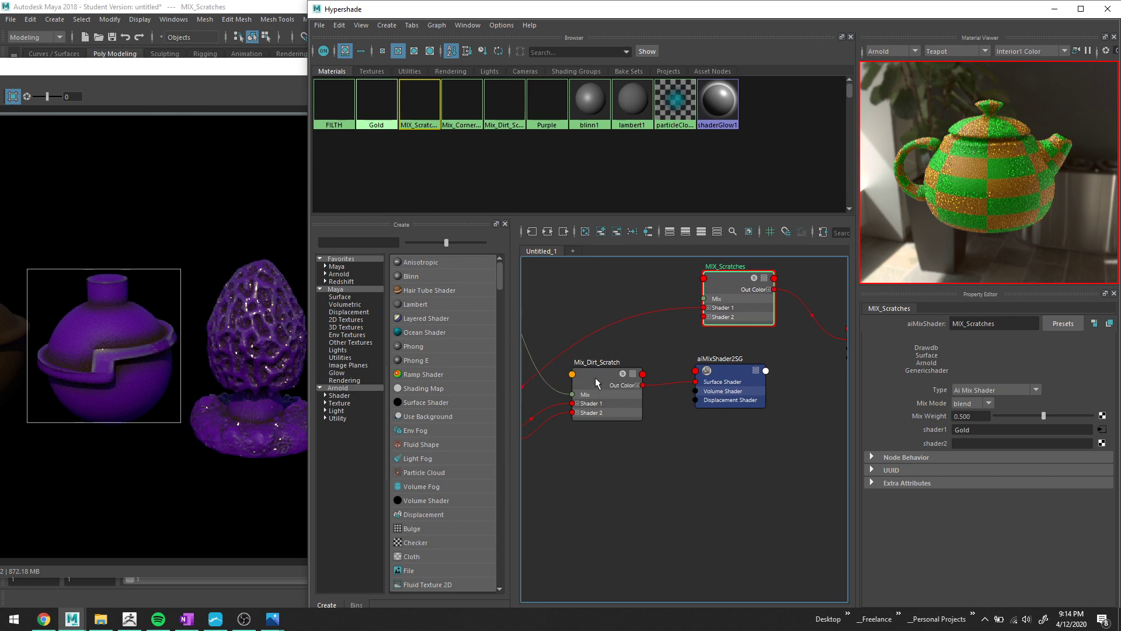
{"action": "middle_click_drag", "start_coordinate": [595, 377], "coordinate": [920, 444]}
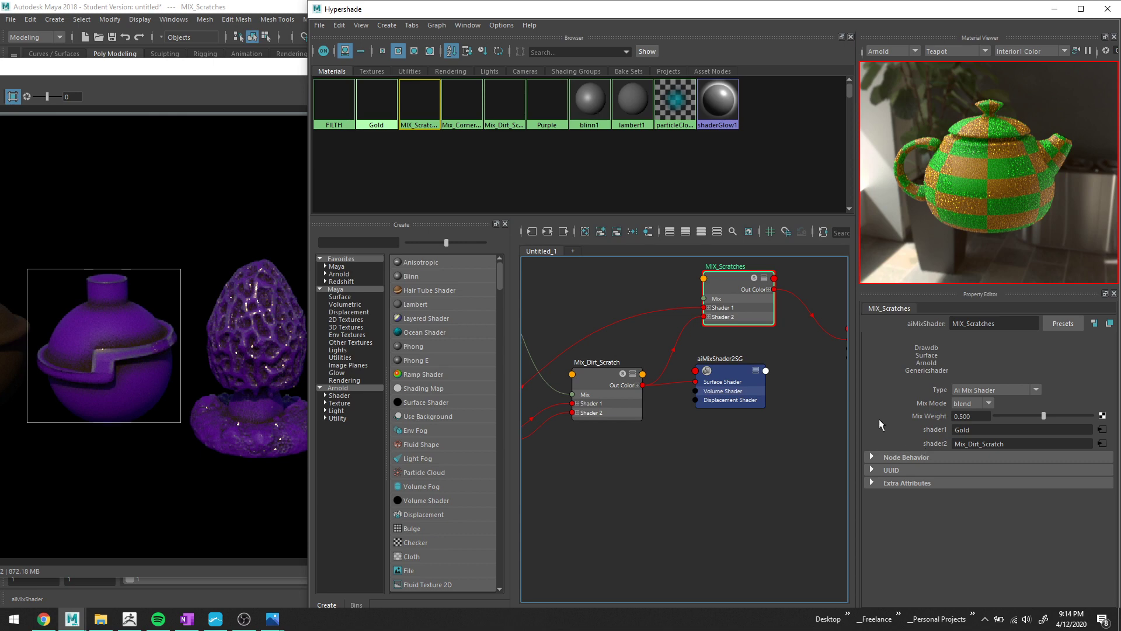
{"action": "middle_click_drag", "start_coordinate": [729, 337], "coordinate": [663, 395], "text": "alt"}
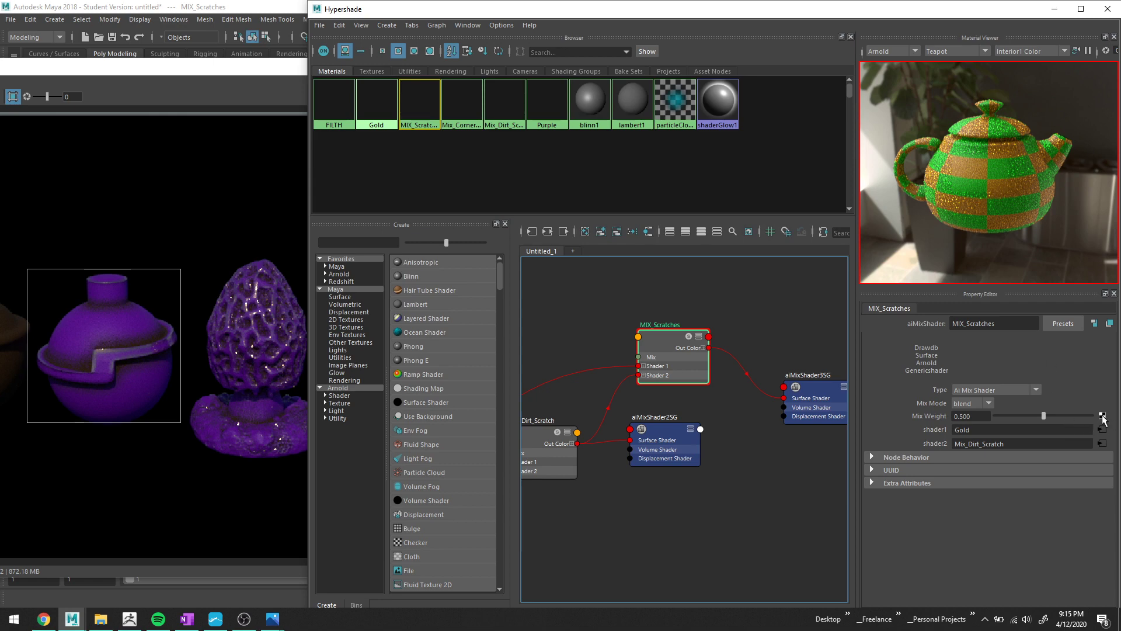
{"action": "left_click", "coordinate": [244, 619]}
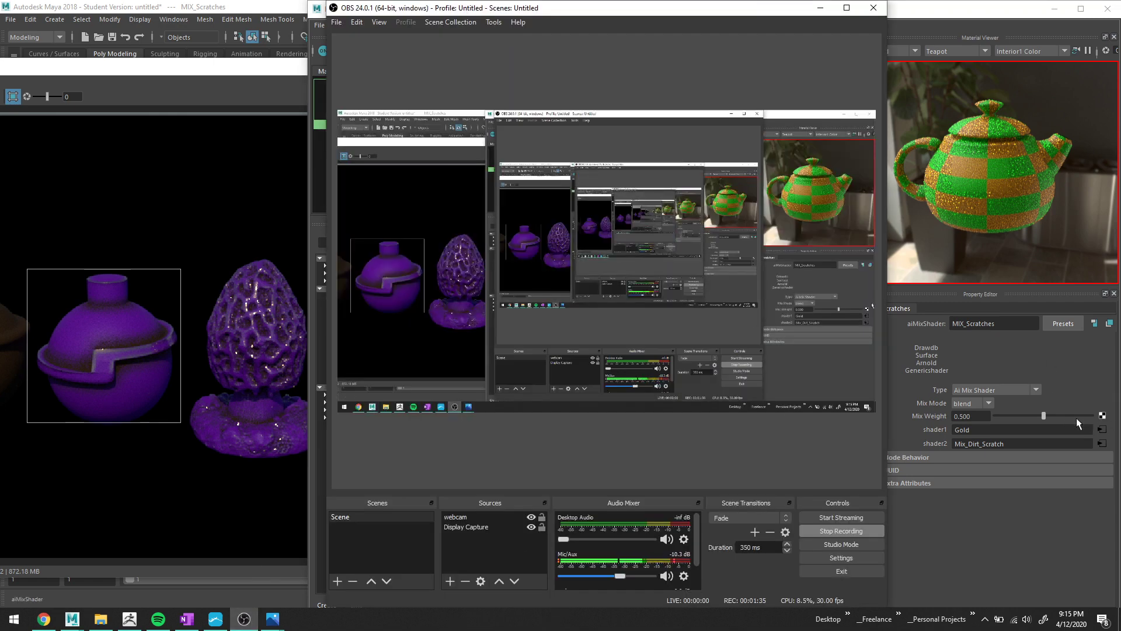
{"action": "left_click", "coordinate": [820, 10]}
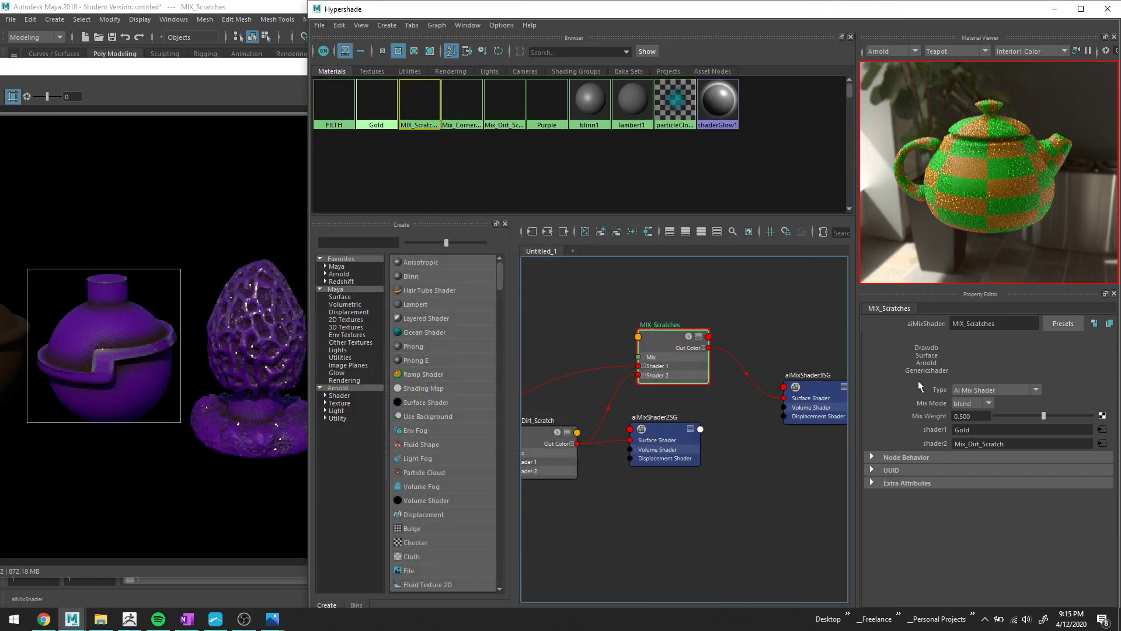
Map a File texture to the mix weight of MIX_Scratches and load SCRATCHES.jpg from the Downloads folder into it.
{"action": "left_click", "coordinate": [1102, 415]}
{"action": "left_click", "coordinate": [482, 307]}
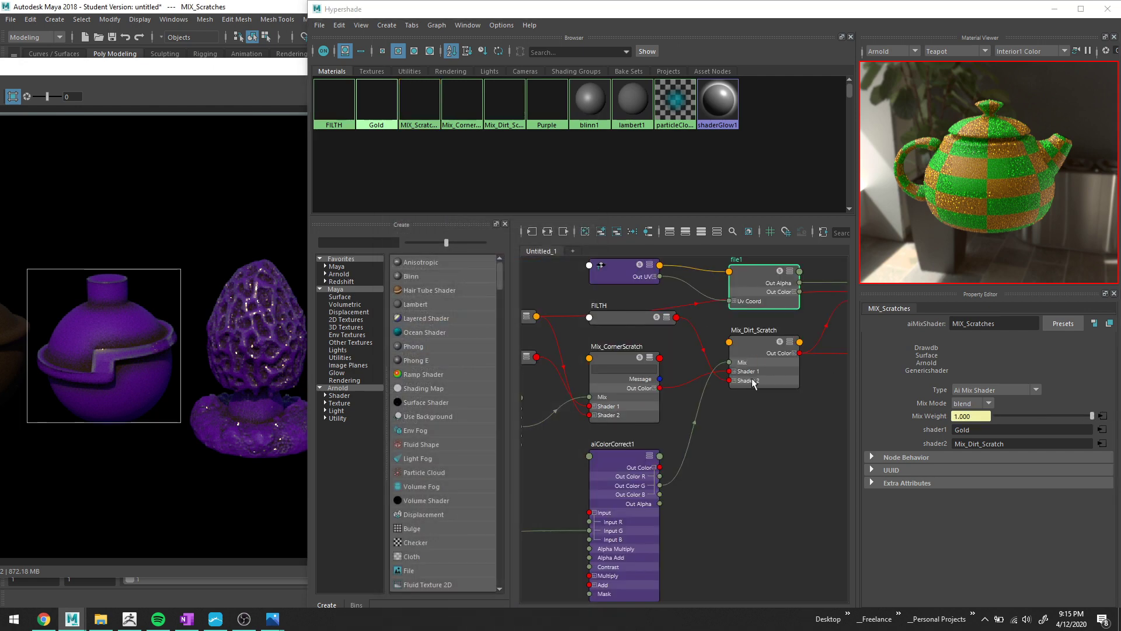
{"action": "left_click", "coordinate": [1104, 404]}
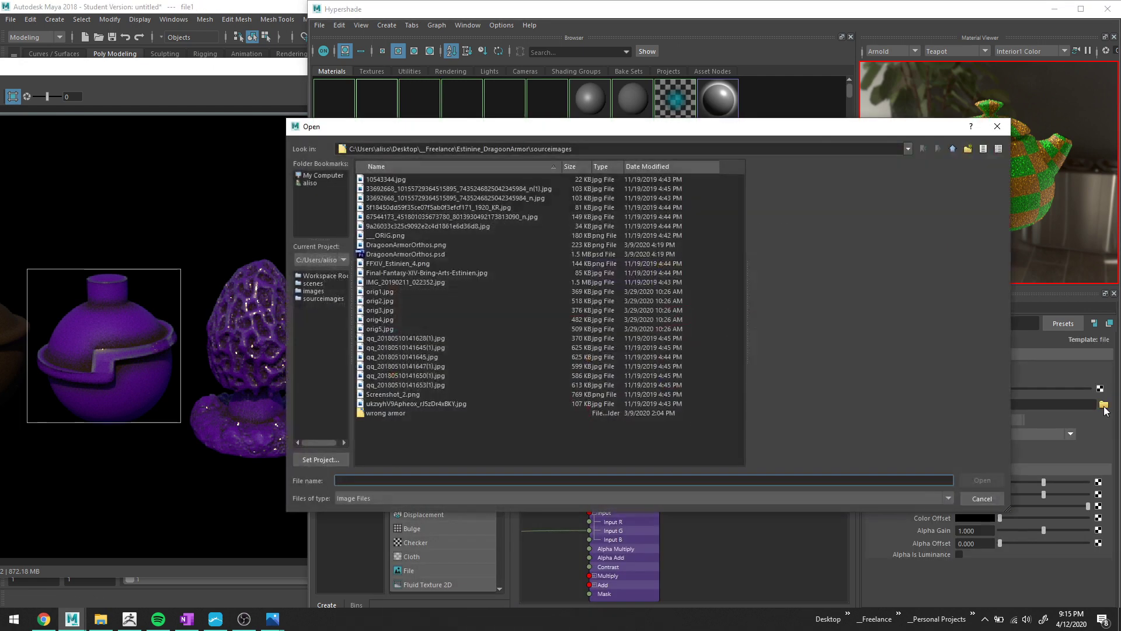
{"action": "left_click", "coordinate": [310, 183]}
{"action": "double_click", "coordinate": [384, 346]}
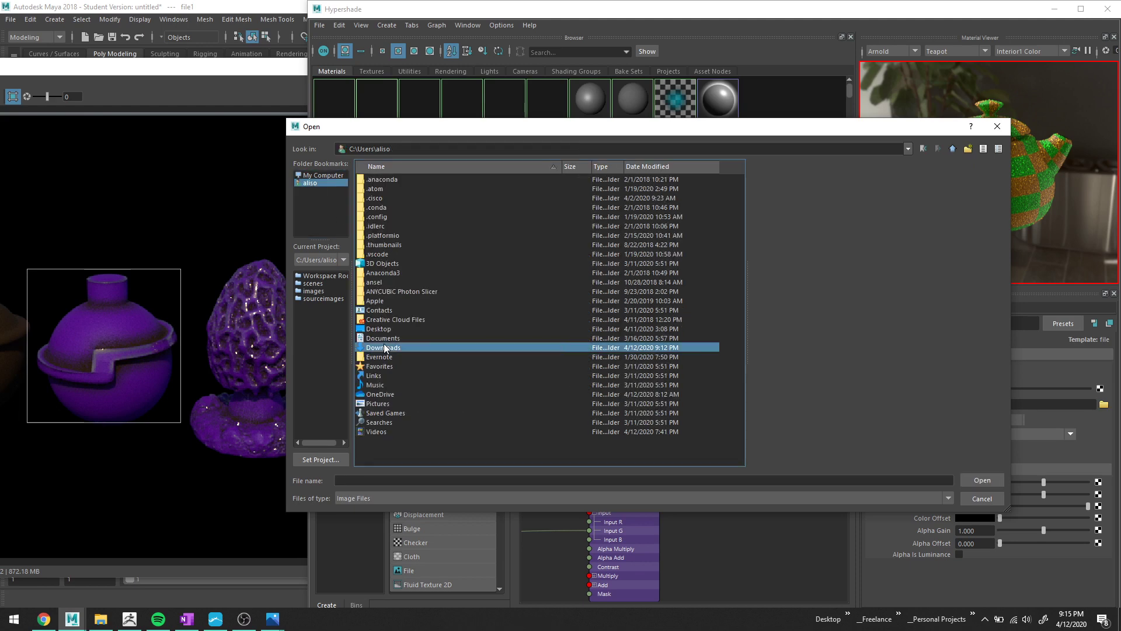
{"action": "scroll", "coordinate": [439, 223], "scroll_direction": "down", "scroll_amount": 1}
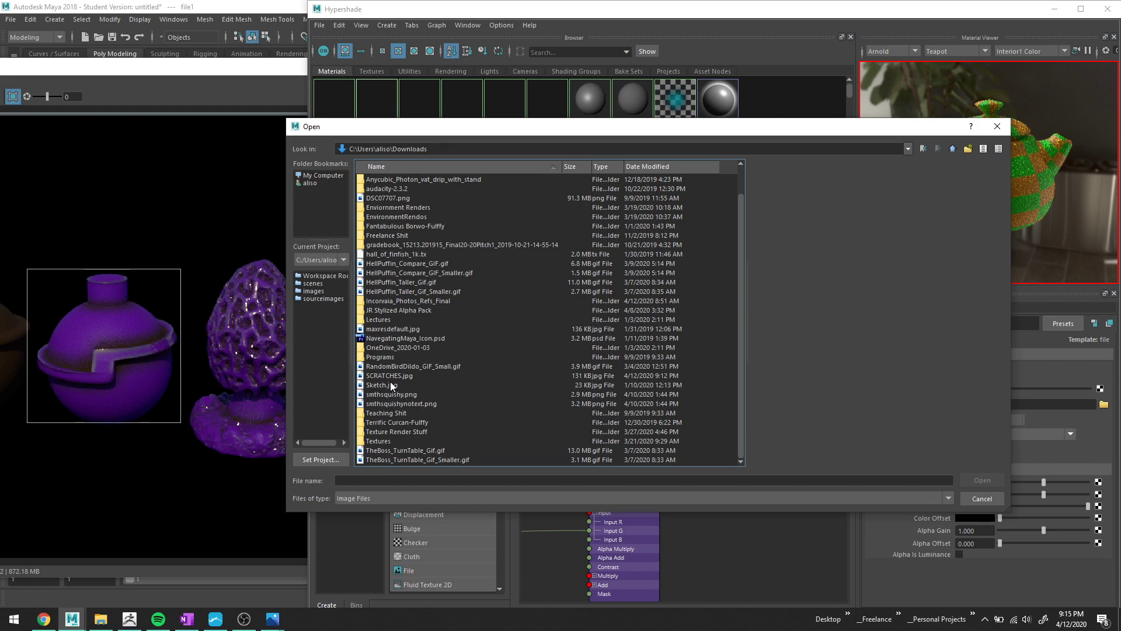
{"action": "scroll", "coordinate": [390, 383], "scroll_direction": "up", "scroll_amount": 1}
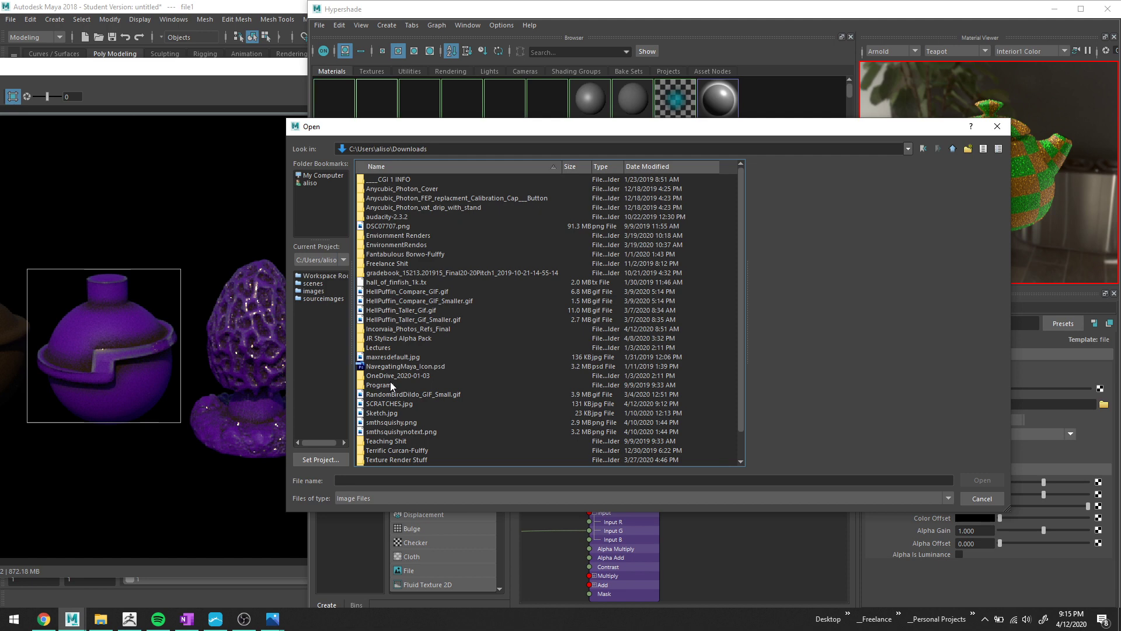
{"action": "left_click", "coordinate": [385, 403]}
{"action": "double_click", "coordinate": [385, 407]}
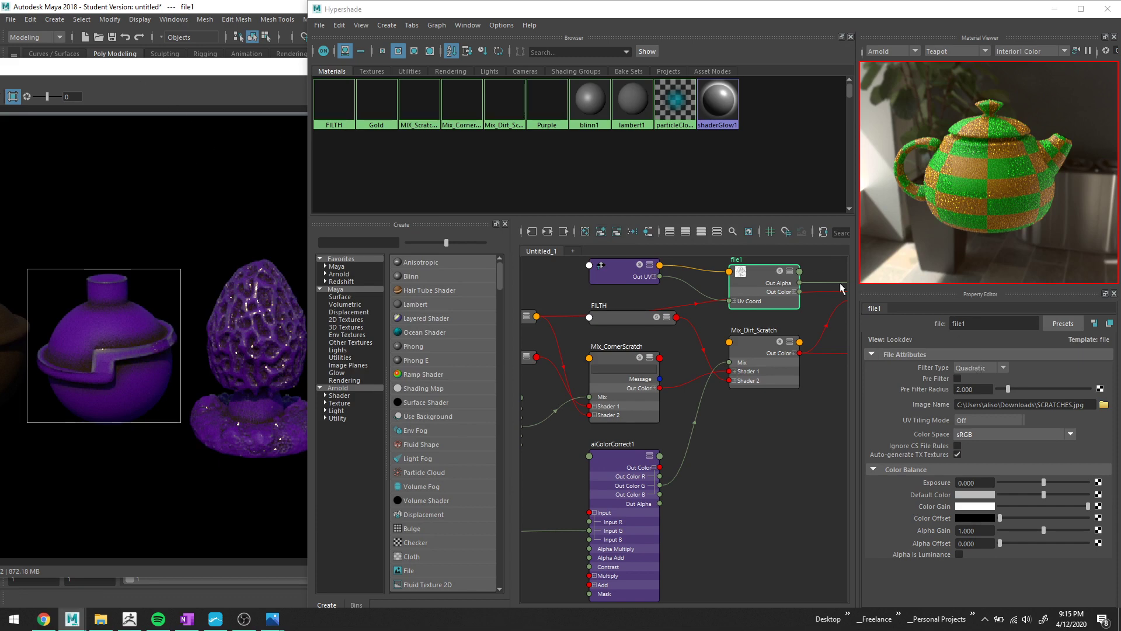
Start the interactive render and enable Alpha Is Luminance on the scratches file texture.
{"action": "left_click", "coordinate": [261, 99]}
{"action": "left_click", "coordinate": [374, 96]}
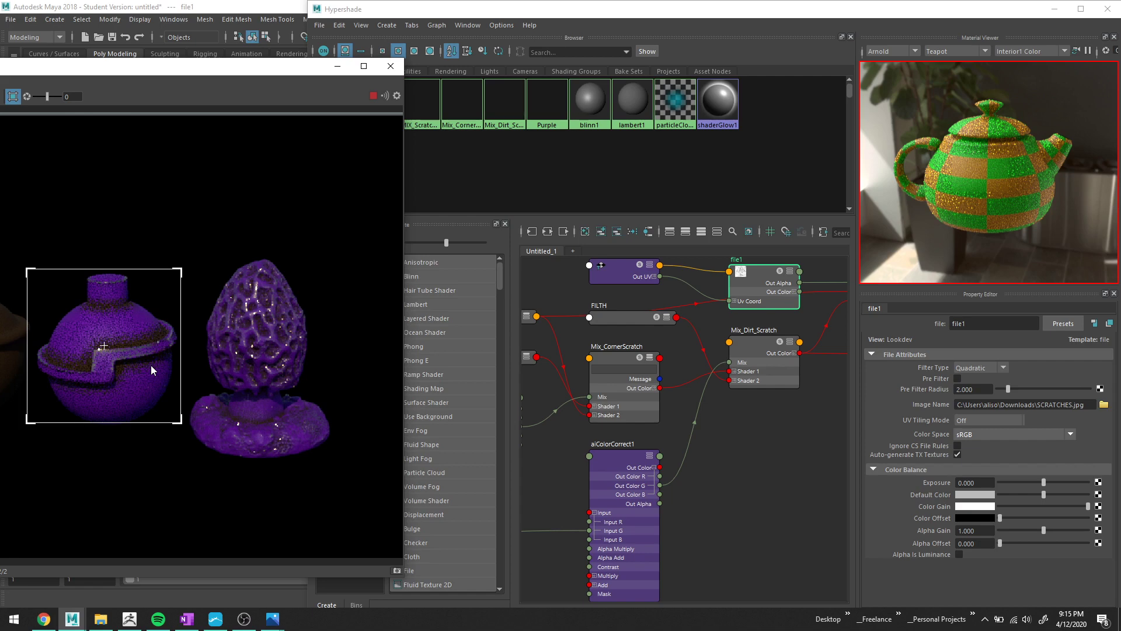
{"action": "left_click", "coordinate": [959, 553]}
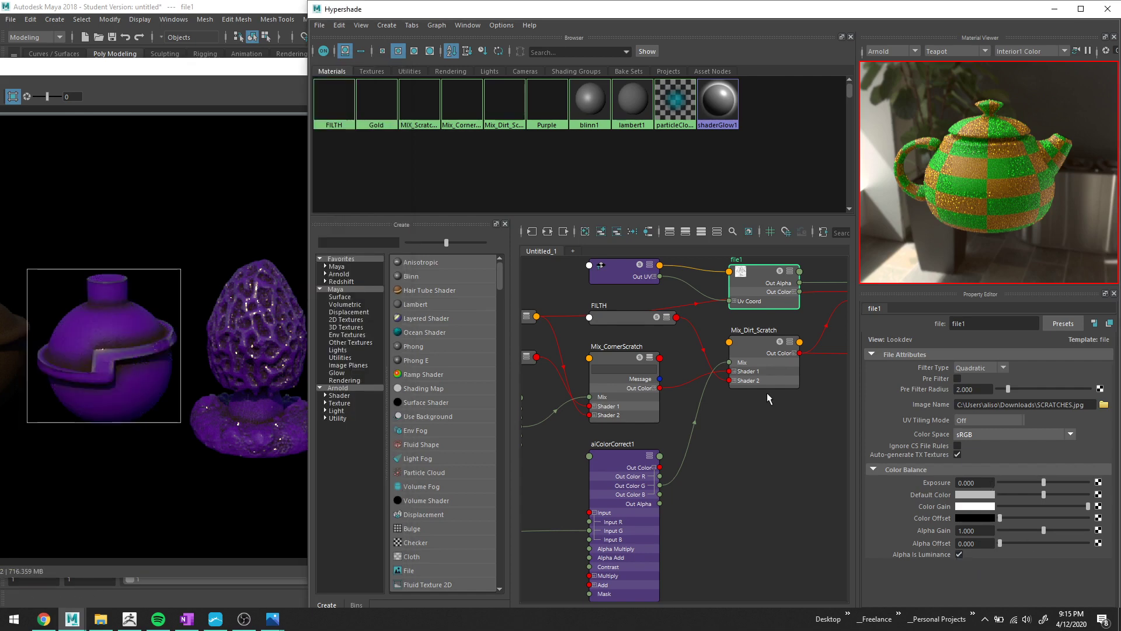
Minimize Hypershade and assign the existing MIX_Scratches material to the sphere pot in the viewport.
{"action": "left_click_drag", "start_coordinate": [33, 65], "coordinate": [56, 69]}
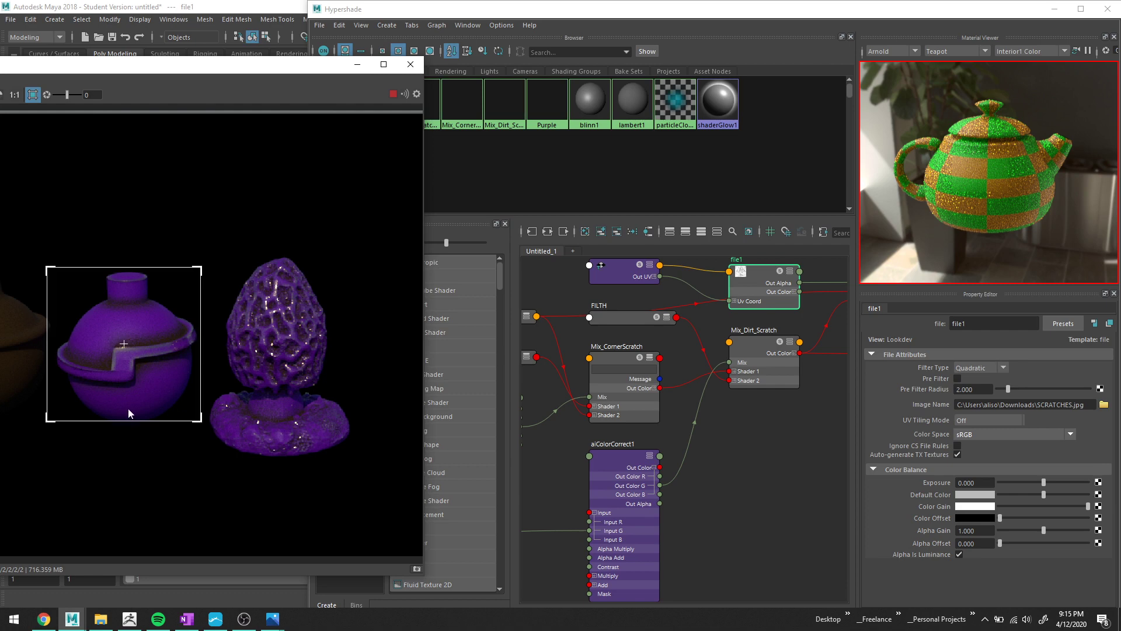
{"action": "left_click", "coordinate": [1055, 9]}
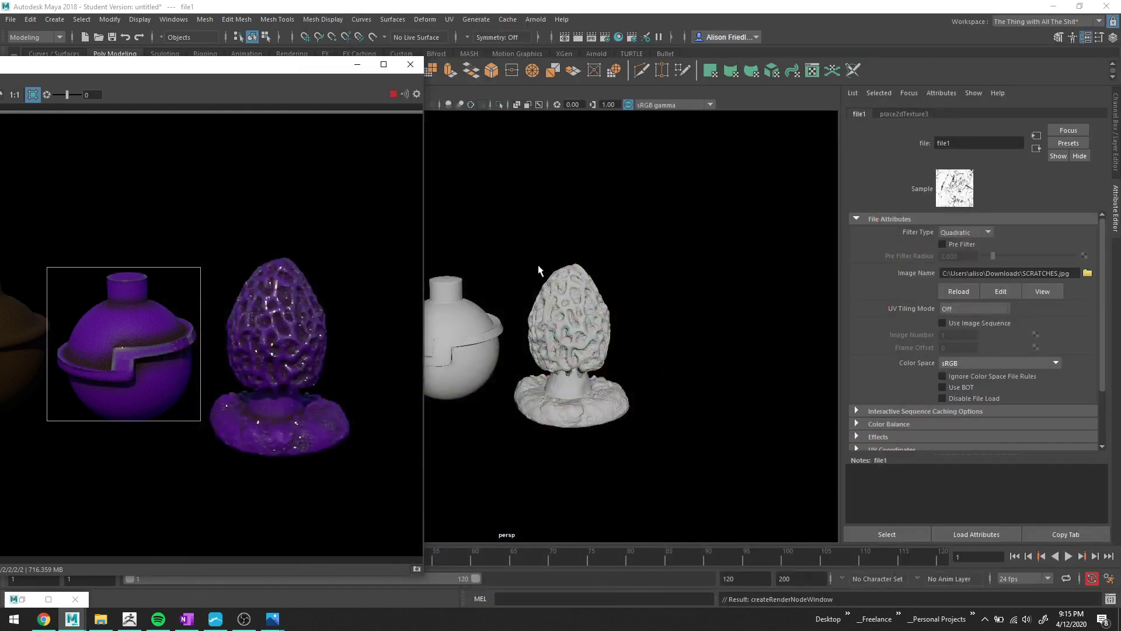
{"action": "left_click", "coordinate": [473, 333]}
{"action": "right_click", "coordinate": [470, 297]}
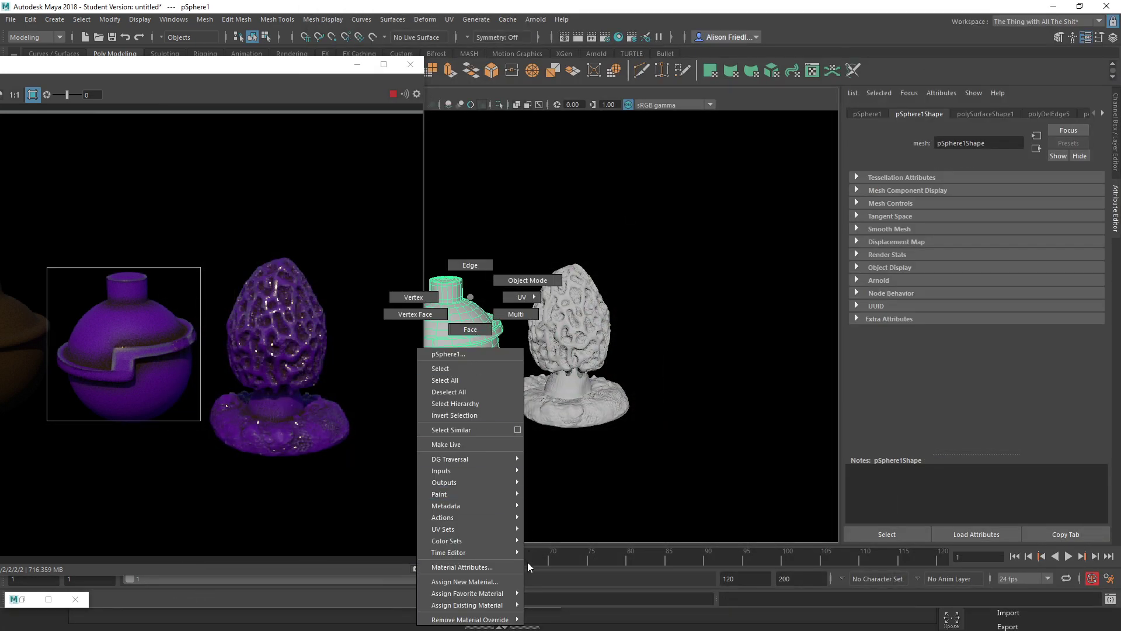
{"action": "mouse_move", "coordinate": [511, 605]}
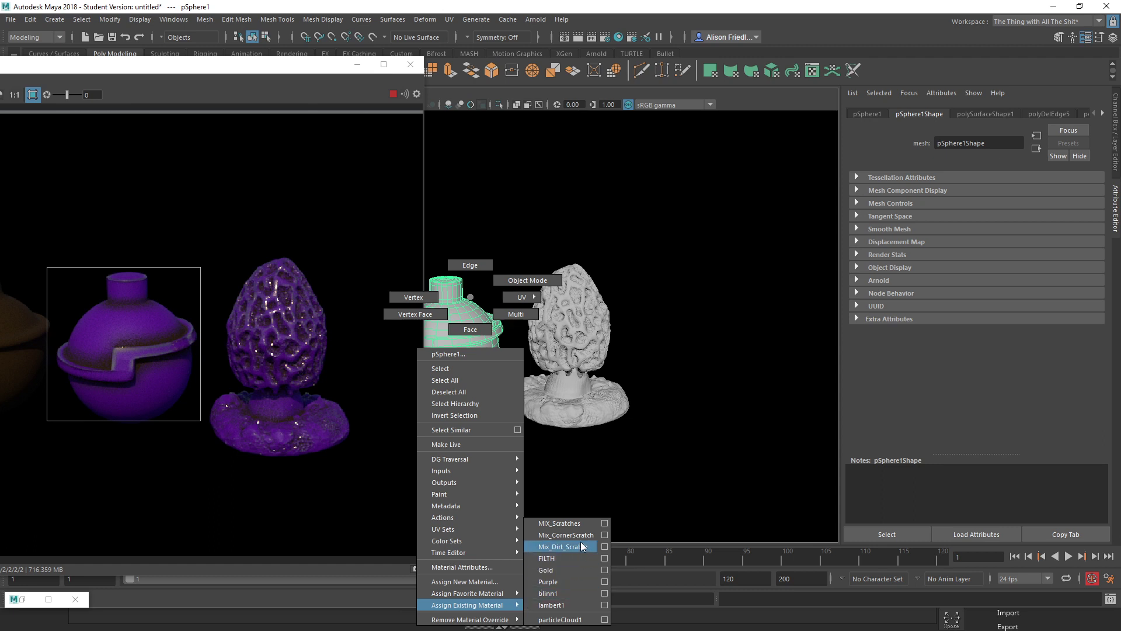
{"action": "left_click", "coordinate": [576, 525]}
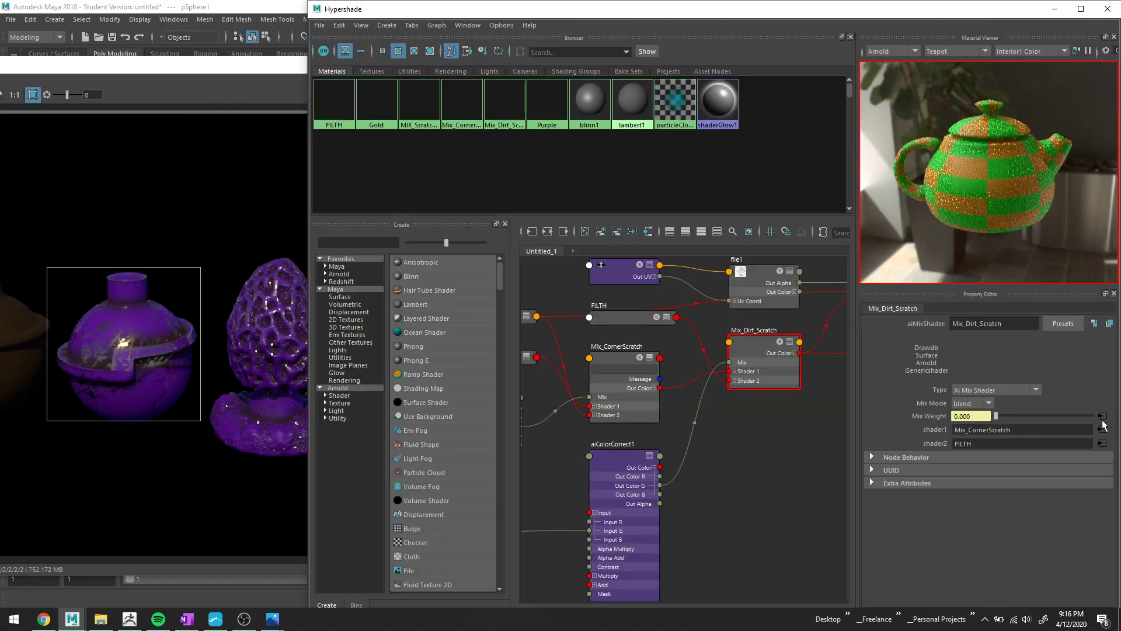
Compare the render with Alpha Is Luminance turned off and back on for the scratches texture driving the MIX_Scratches weight.
{"action": "left_click", "coordinate": [1102, 417]}
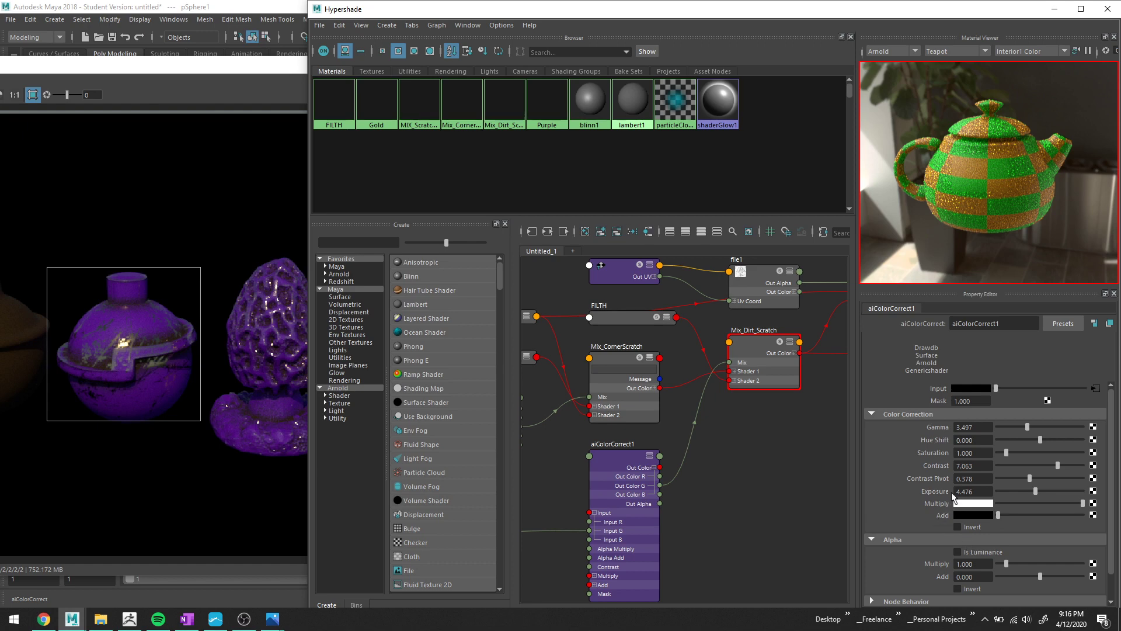
{"action": "middle_click_drag", "start_coordinate": [755, 396], "coordinate": [641, 463], "text": "alt"}
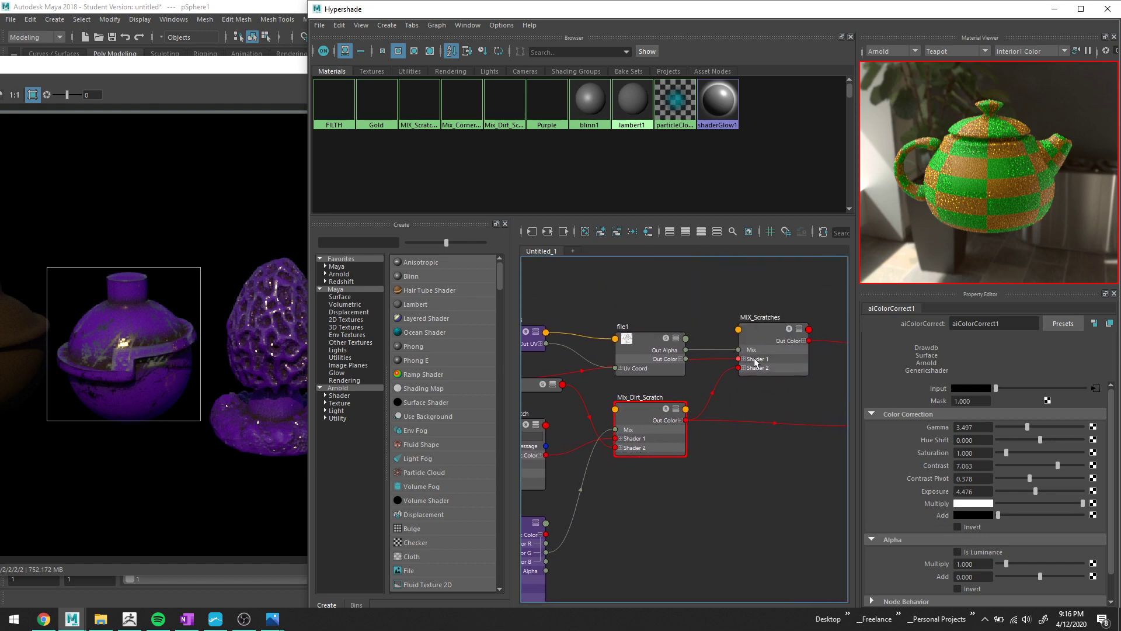
{"action": "left_click", "coordinate": [755, 362]}
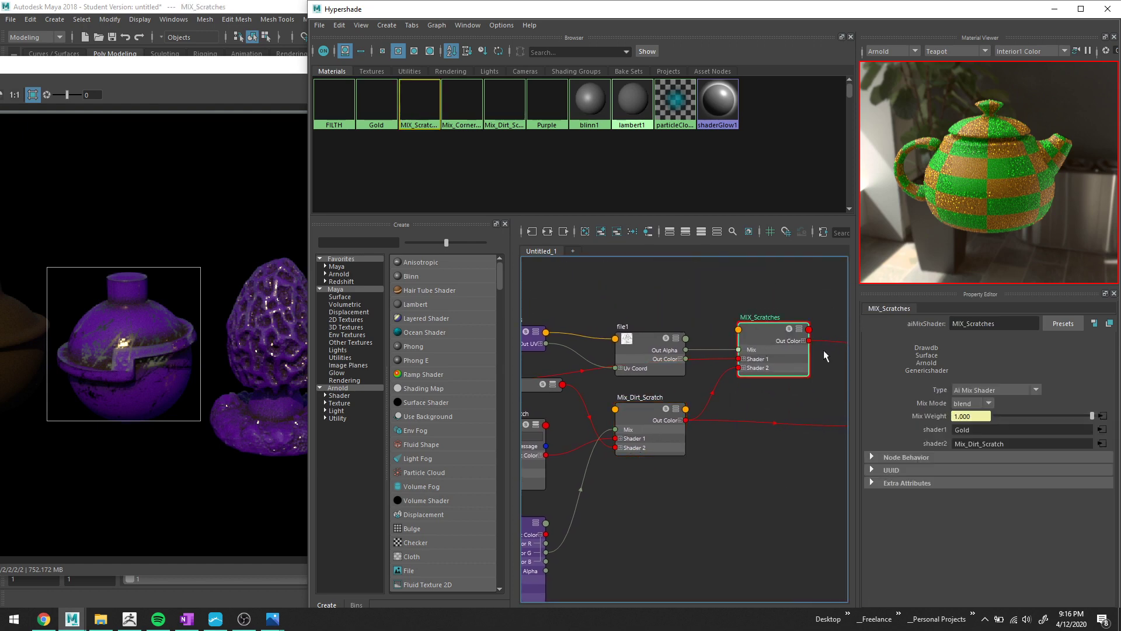
{"action": "left_click", "coordinate": [1103, 417]}
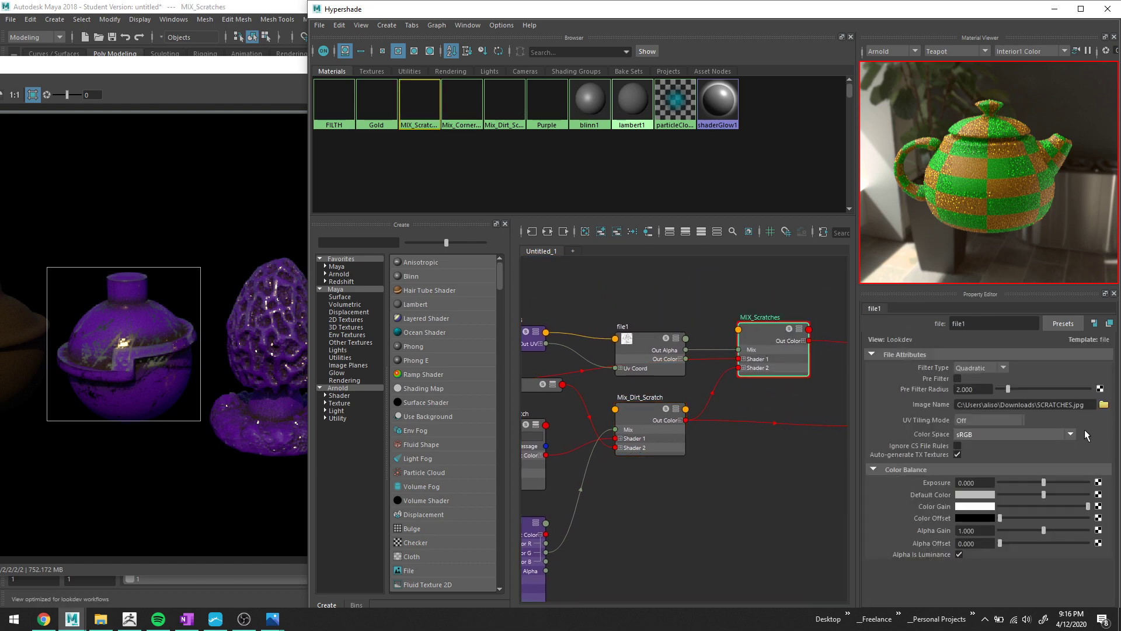
{"action": "left_click", "coordinate": [958, 555]}
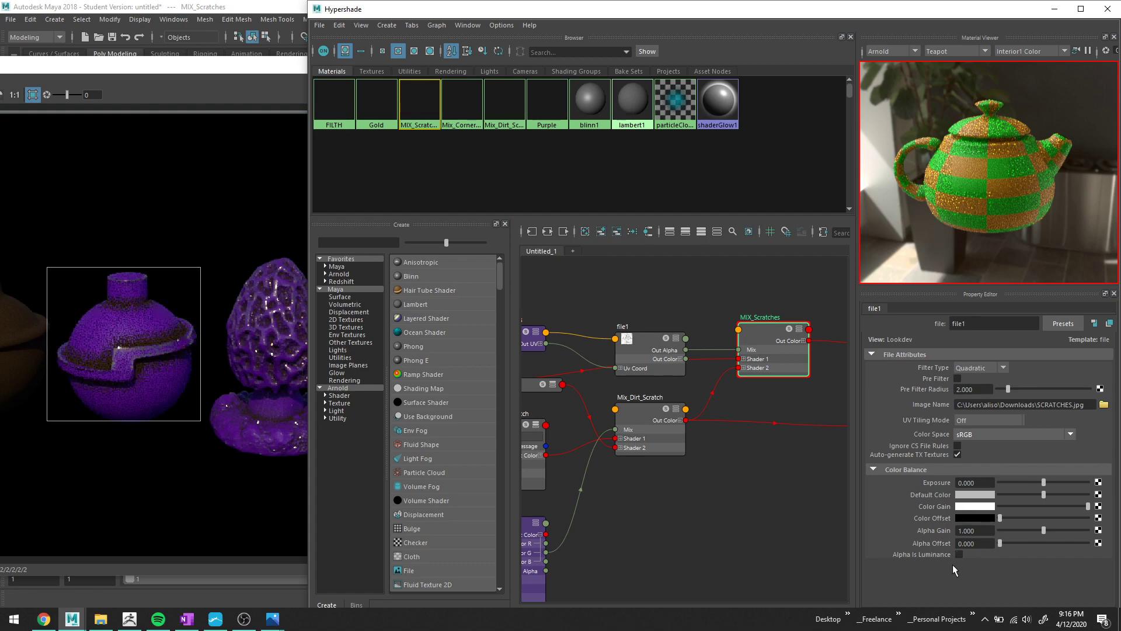
{"action": "left_click", "coordinate": [958, 554]}
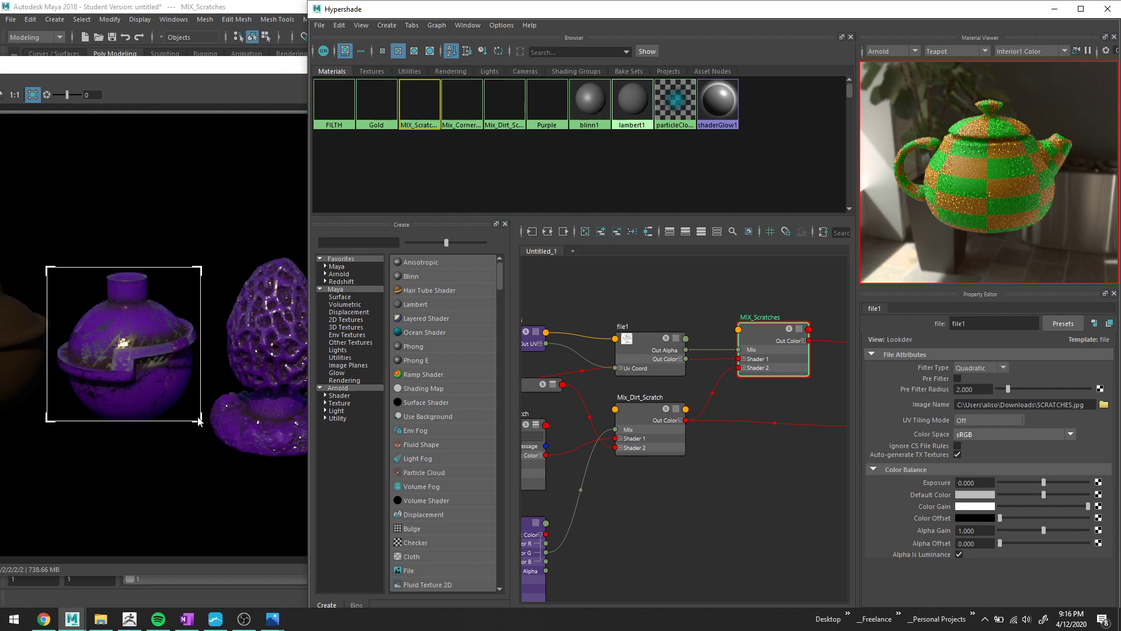
Enlarge the render region around the sphere pot and frame it closely in the render view.
{"action": "left_click_drag", "start_coordinate": [201, 421], "coordinate": [211, 450]}
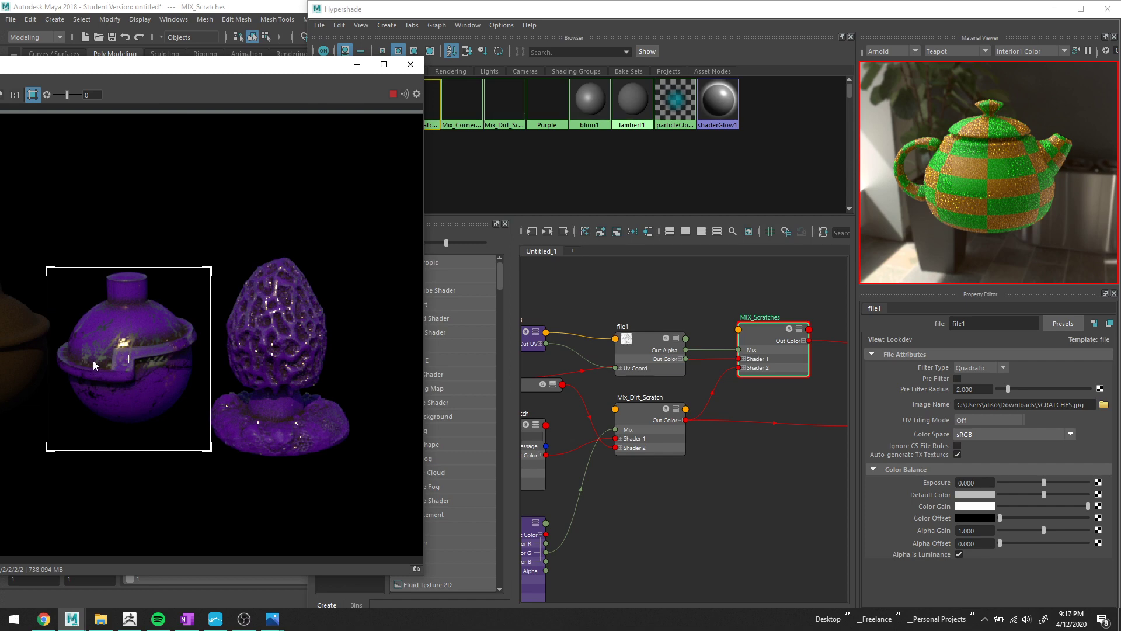
{"action": "scroll", "coordinate": [132, 294], "scroll_direction": "up", "scroll_amount": 2}
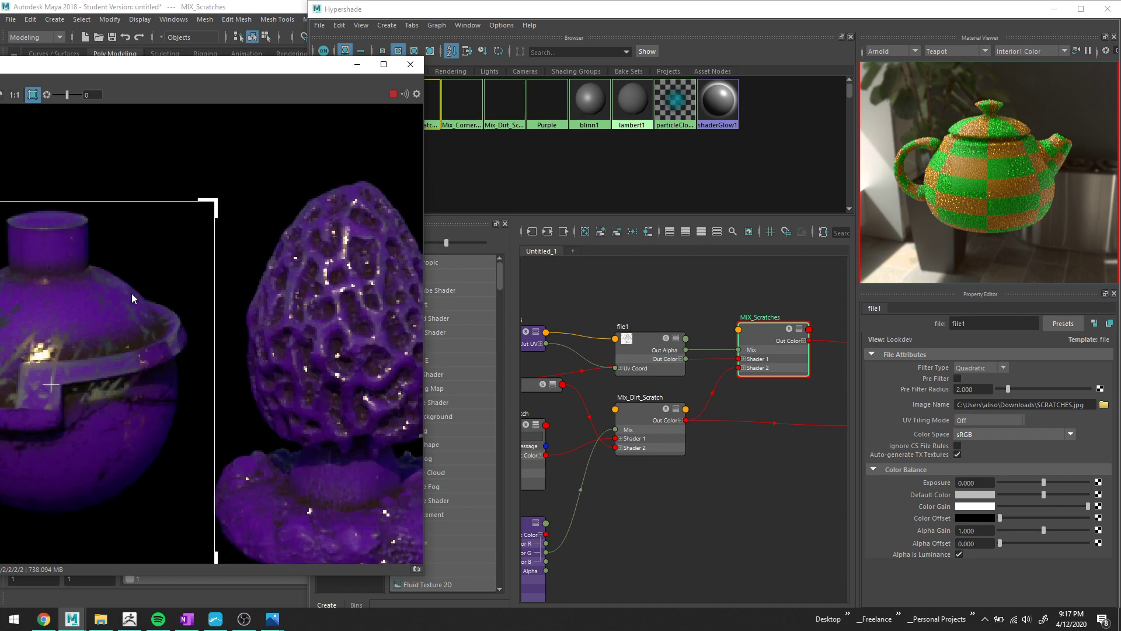
{"action": "middle_click_drag", "start_coordinate": [131, 293], "coordinate": [255, 276], "text": "alt"}
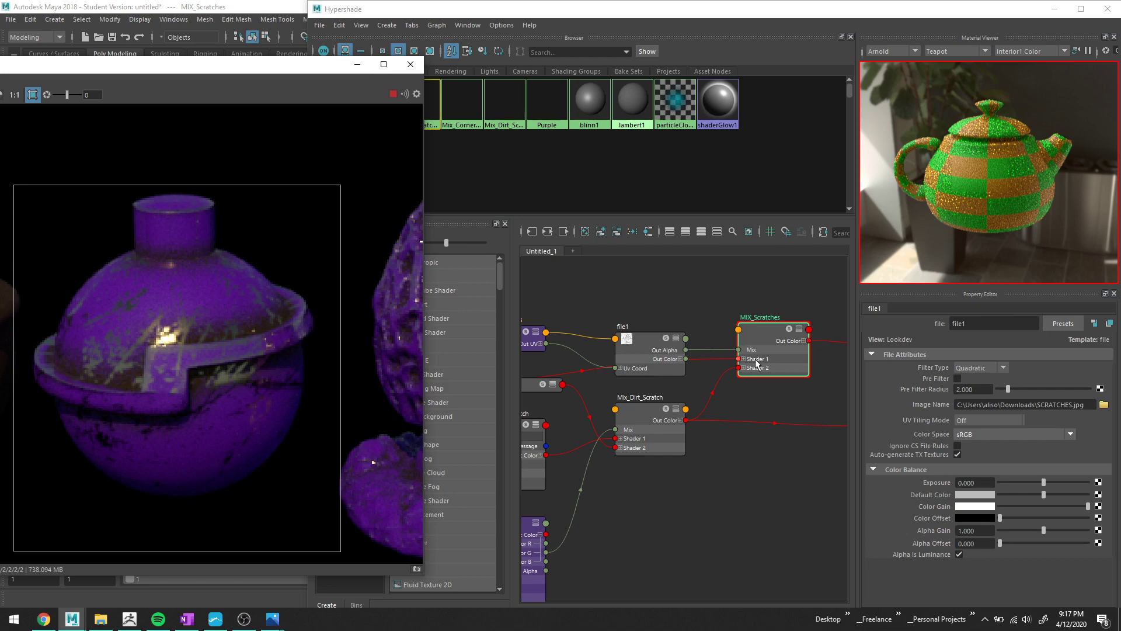
Isolate the Mix_CornerScratch shader in the render view to preview only the corner scratches on the sphere pot.
{"action": "left_click", "coordinate": [676, 399]}
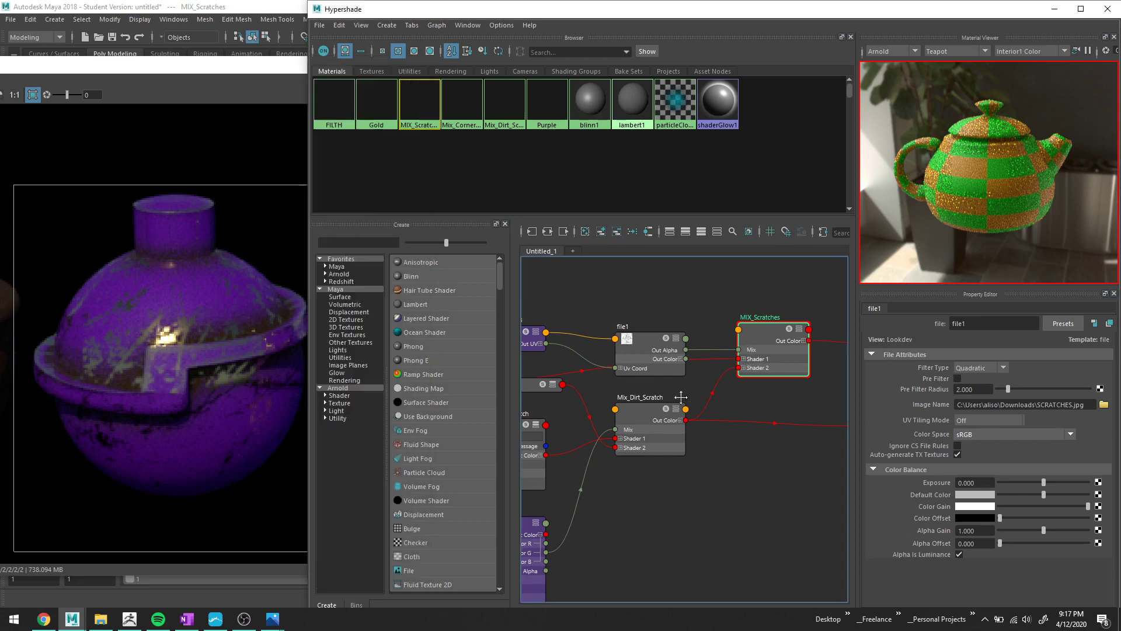
{"action": "scroll", "coordinate": [710, 367], "scroll_direction": "down", "scroll_amount": 3}
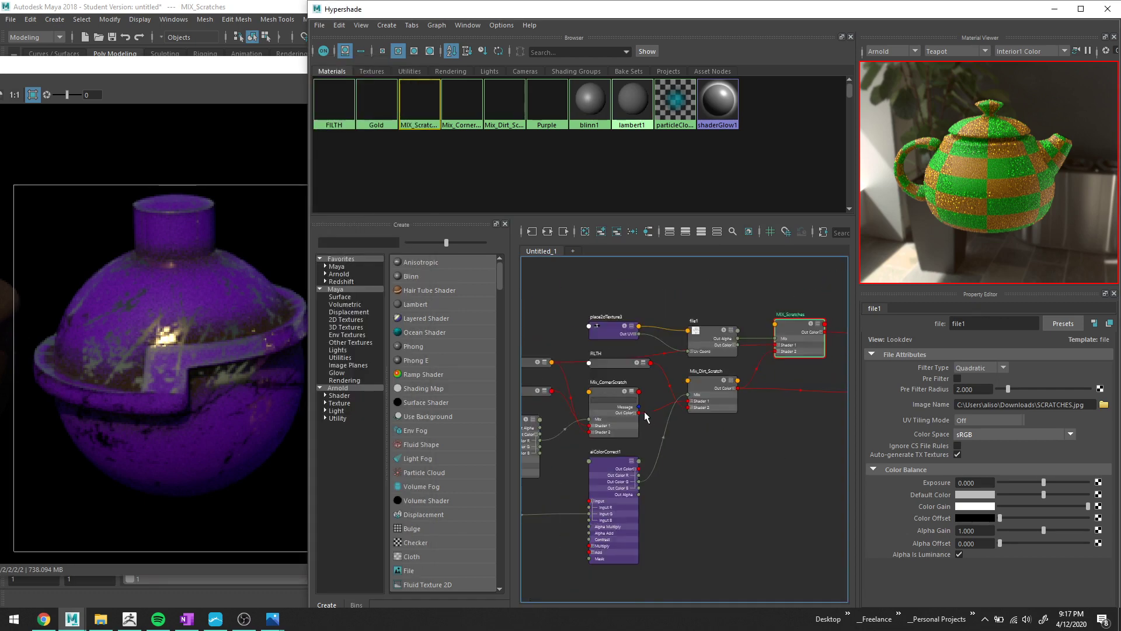
{"action": "middle_click_drag", "start_coordinate": [650, 418], "coordinate": [722, 395]}
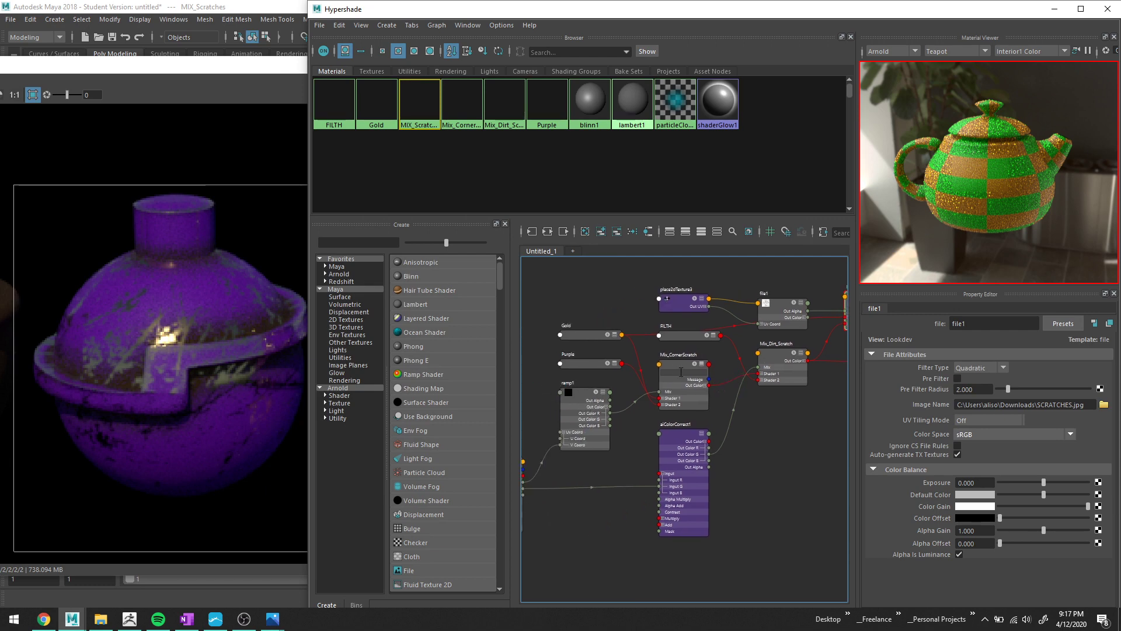
{"action": "left_click", "coordinate": [682, 368]}
{"action": "left_click", "coordinate": [46, 90]}
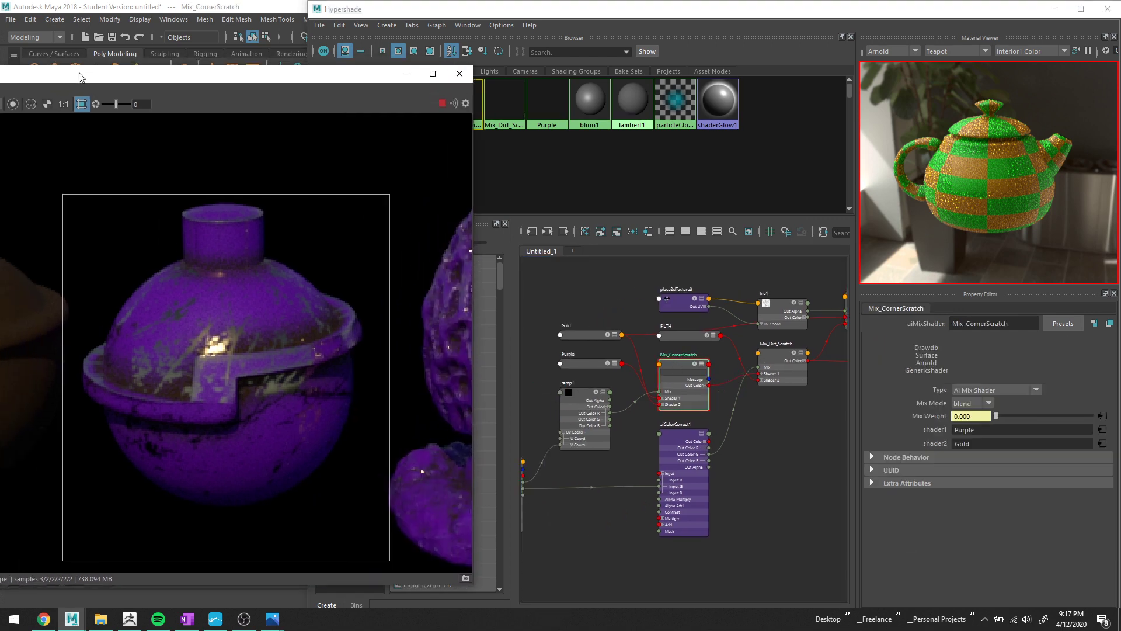
{"action": "left_click", "coordinate": [13, 104]}
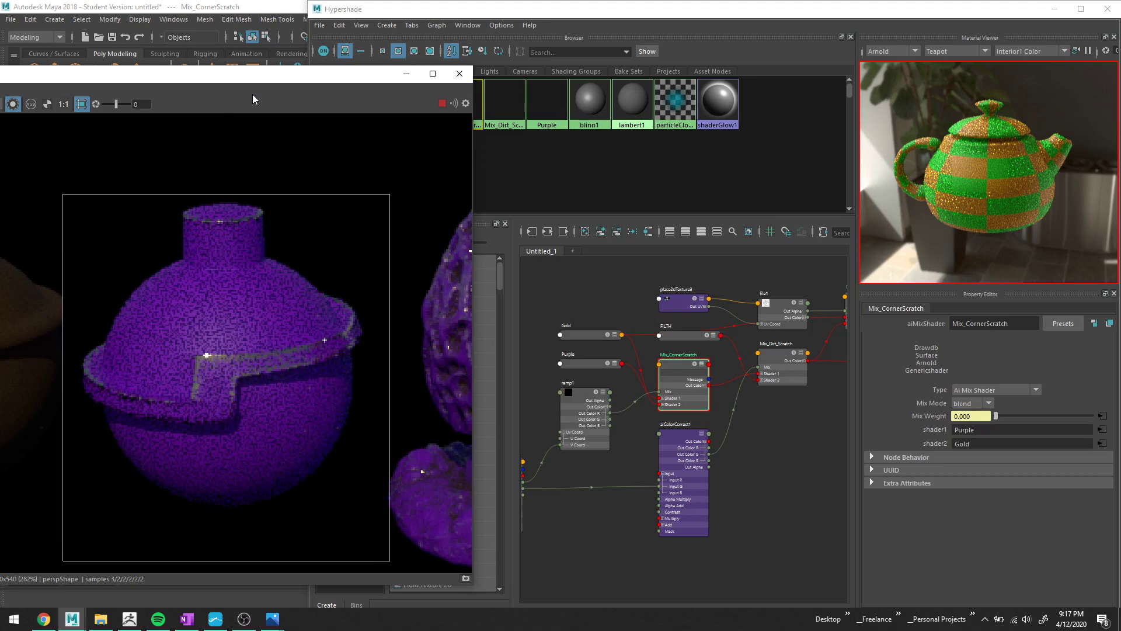
{"action": "left_click_drag", "start_coordinate": [252, 93], "coordinate": [177, 87]}
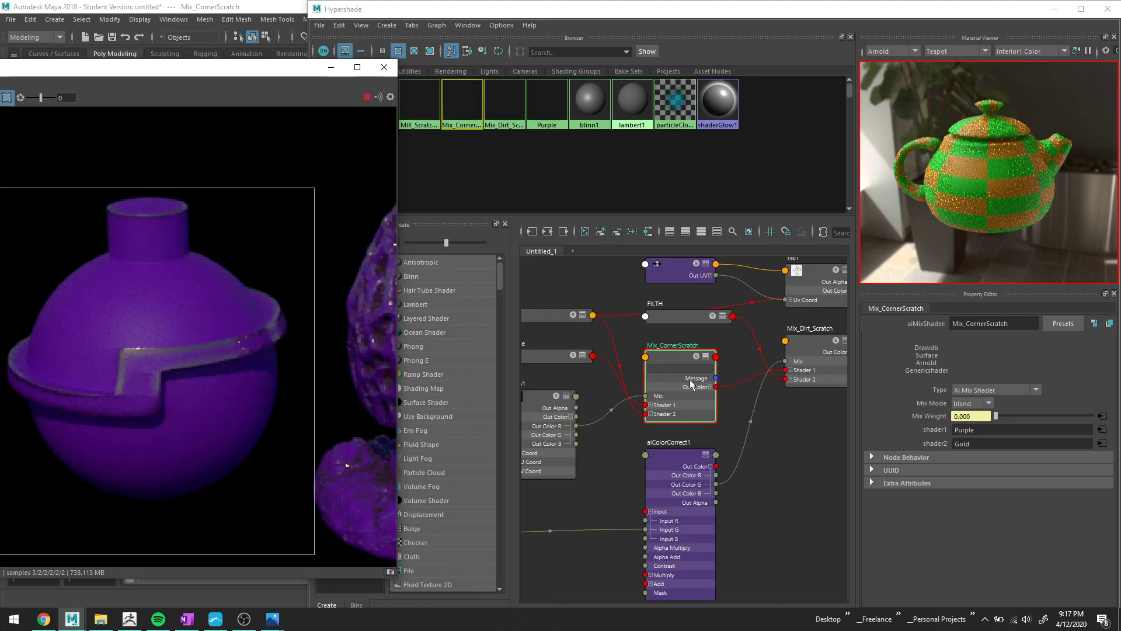
Preview the Mix_Dirt_Scratch layer and then the full MIX_Scratches shader in the isolated render.
{"action": "left_click", "coordinate": [730, 375]}
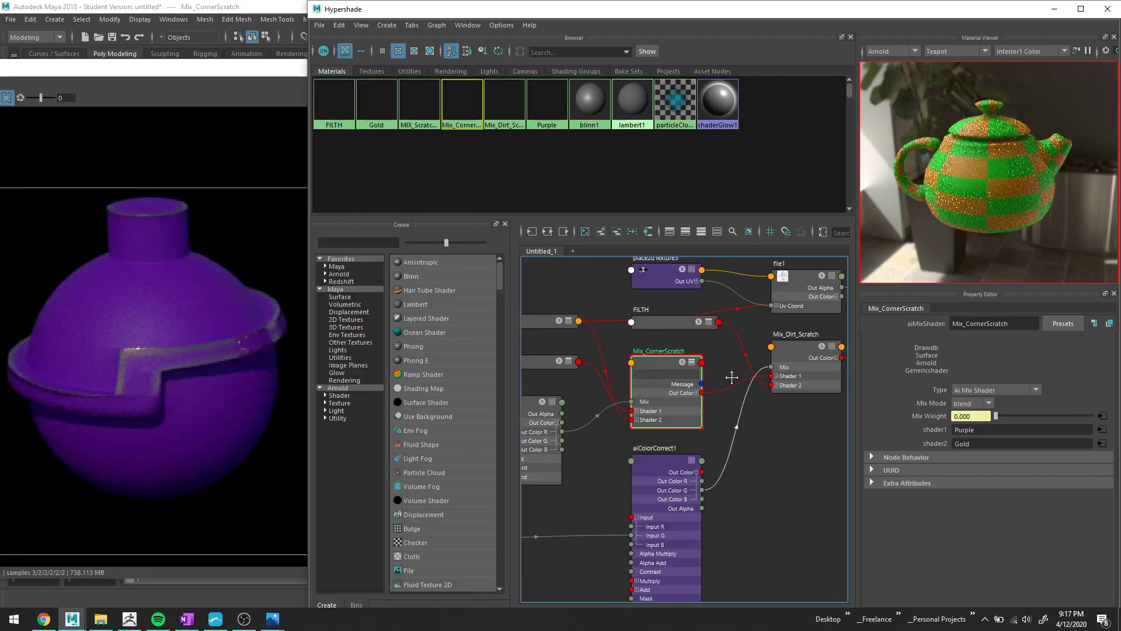
{"action": "middle_click_drag", "start_coordinate": [731, 376], "coordinate": [648, 392], "text": "alt"}
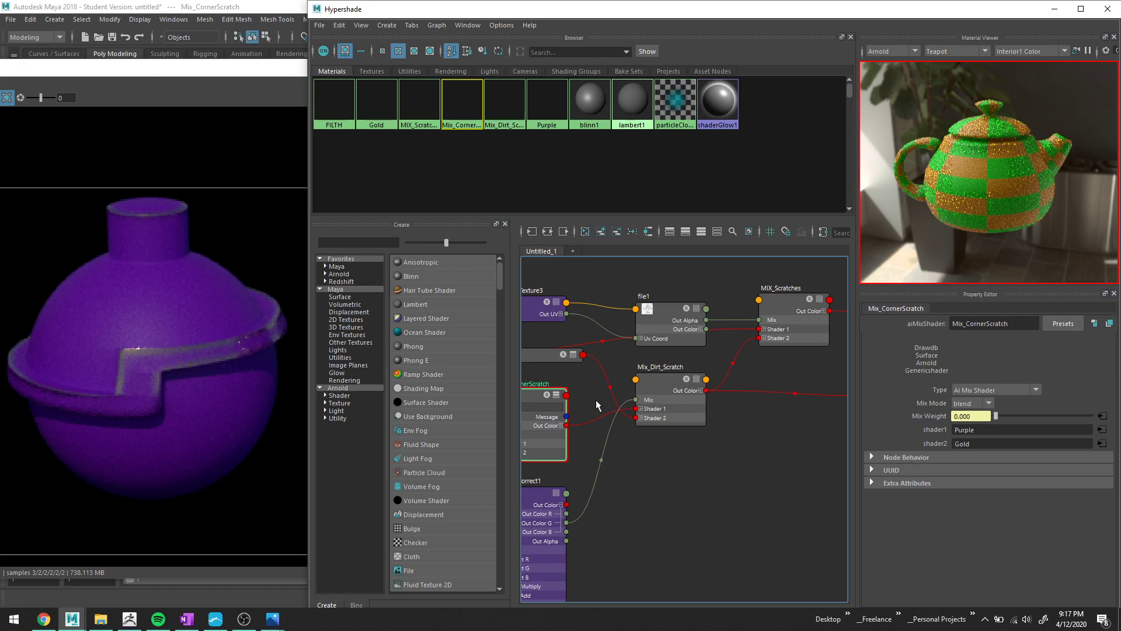
{"action": "left_click", "coordinate": [665, 380]}
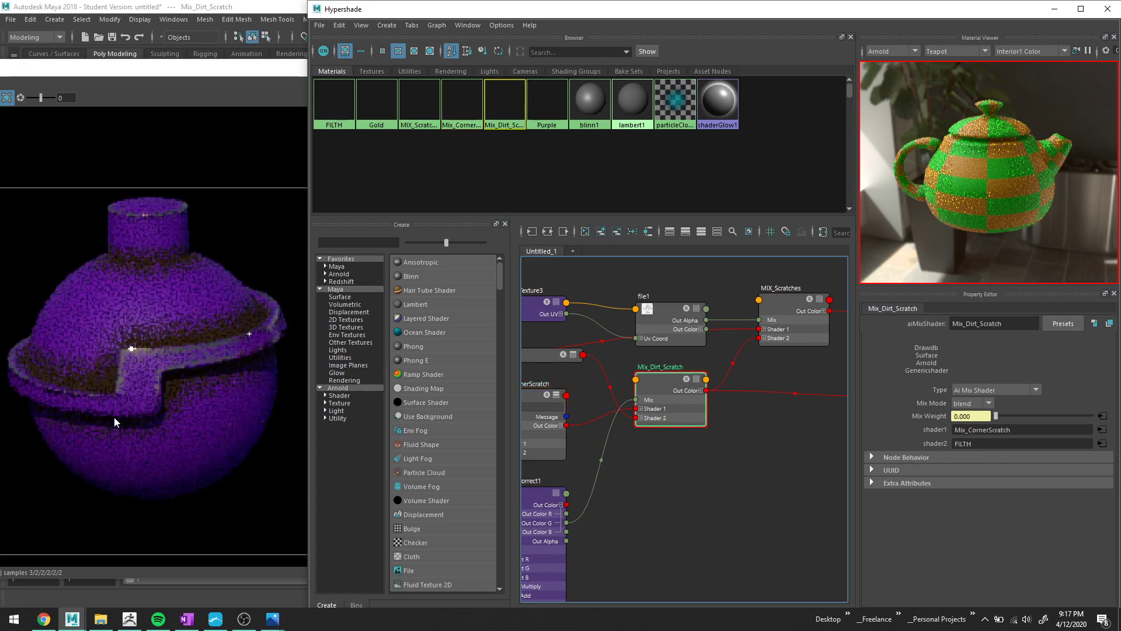
{"action": "middle_click_drag", "start_coordinate": [784, 296], "coordinate": [723, 311], "text": "alt"}
{"action": "left_click", "coordinate": [723, 310]}
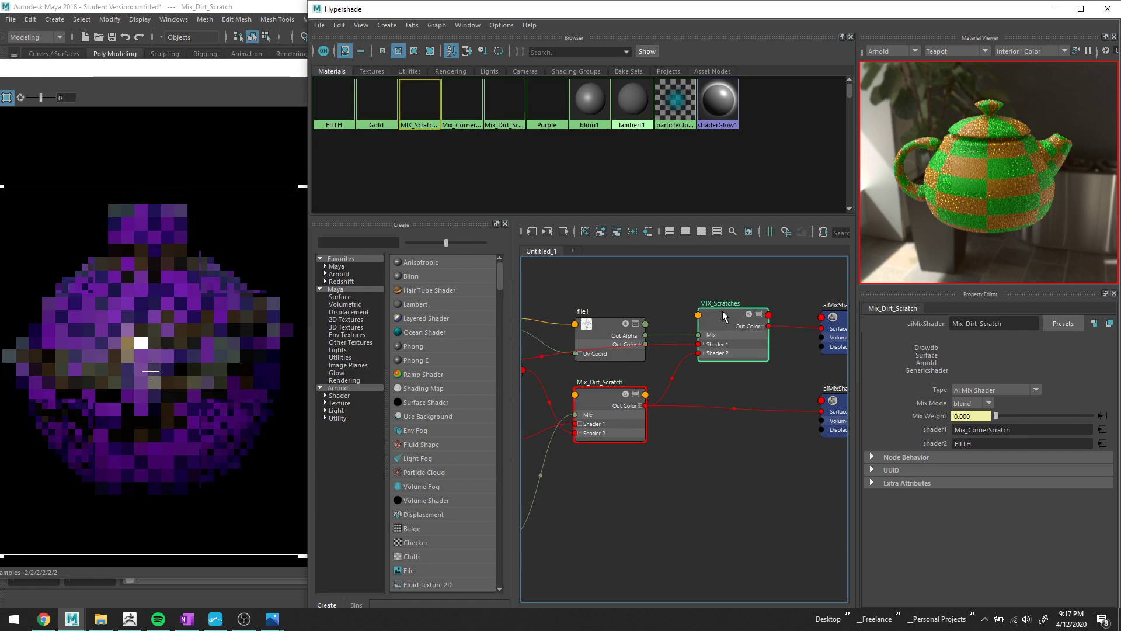
{"action": "middle_click_drag", "start_coordinate": [576, 393], "coordinate": [707, 353], "text": "alt"}
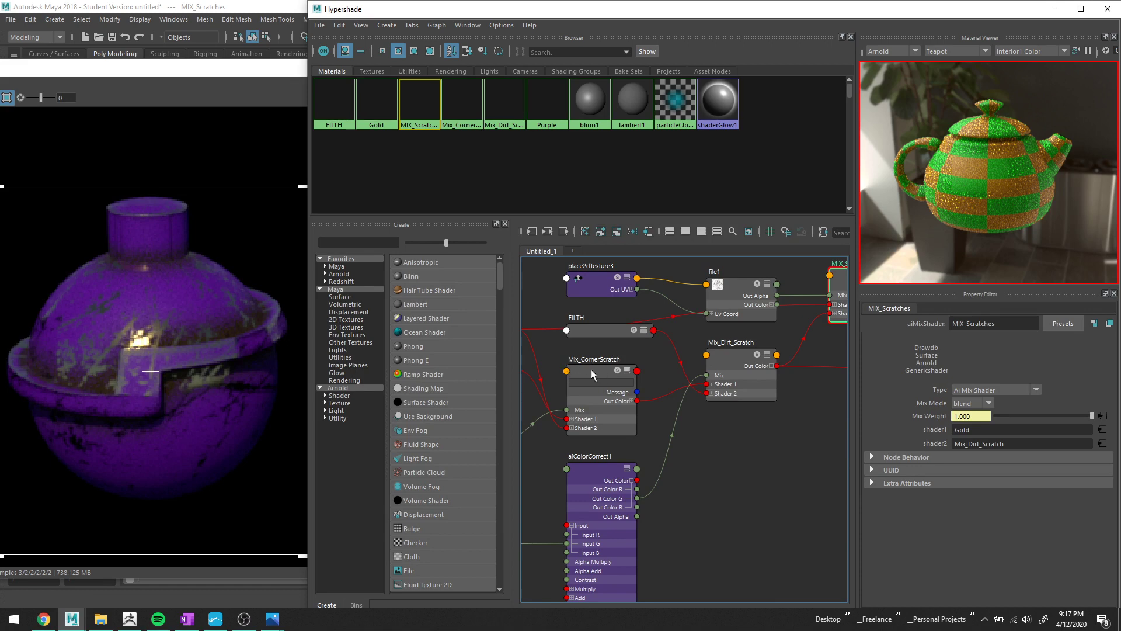
Cycle the render display through its single channels and luminance back to RGB, and turn off the isolated shader preview.
{"action": "left_click_drag", "start_coordinate": [37, 72], "coordinate": [78, 72]}
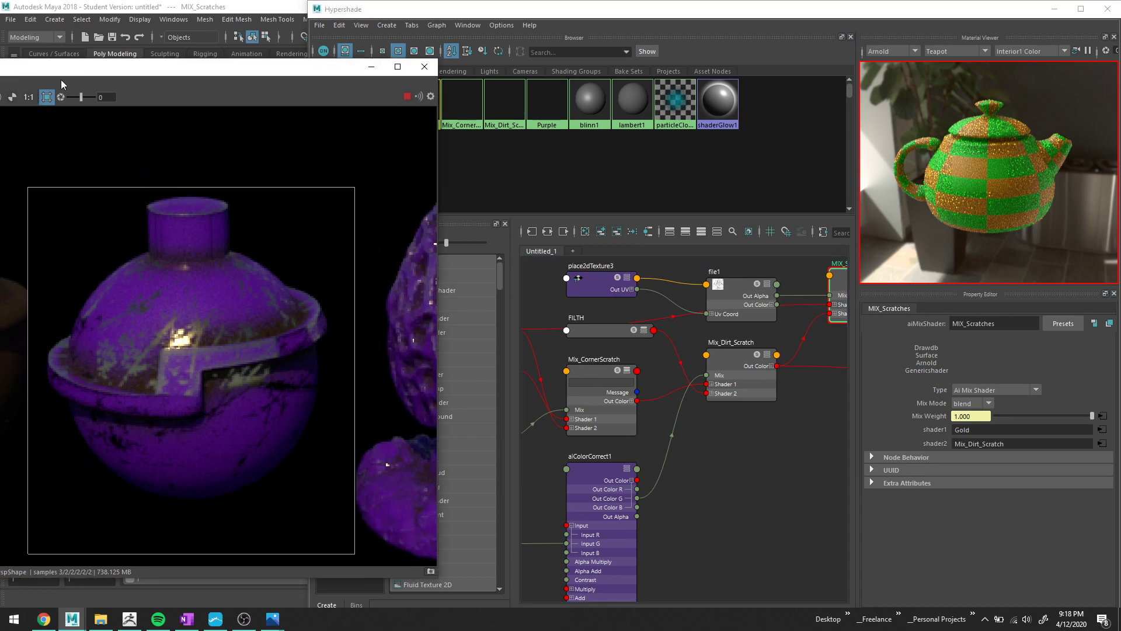
{"action": "left_click", "coordinate": [1, 98]}
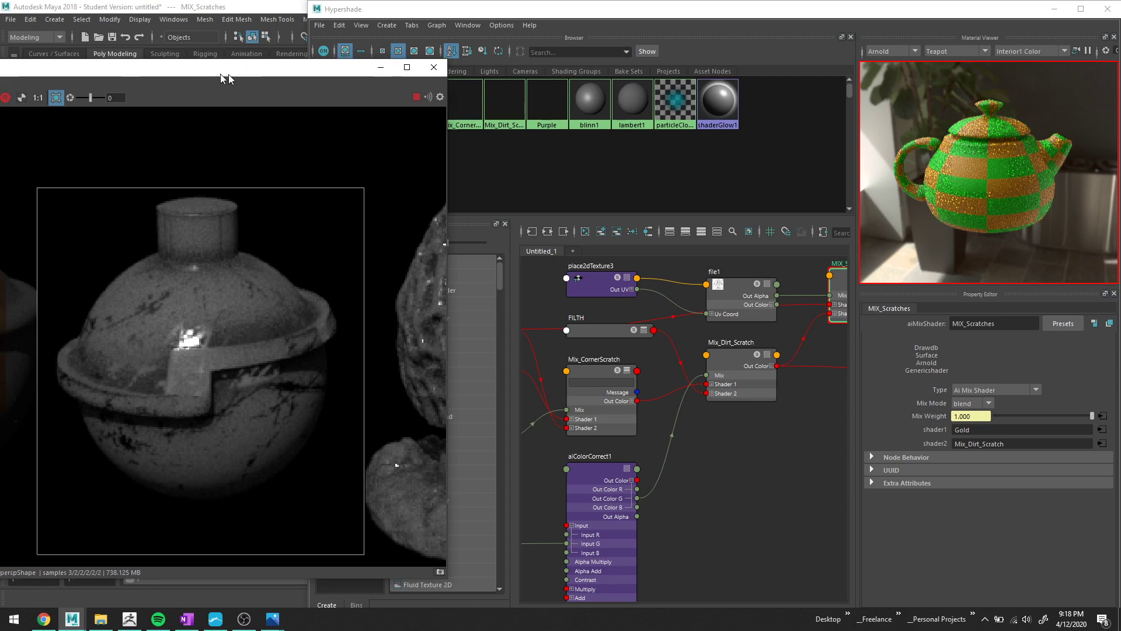
{"action": "left_click_drag", "start_coordinate": [229, 70], "coordinate": [330, 93]}
{"action": "left_click", "coordinate": [96, 120]}
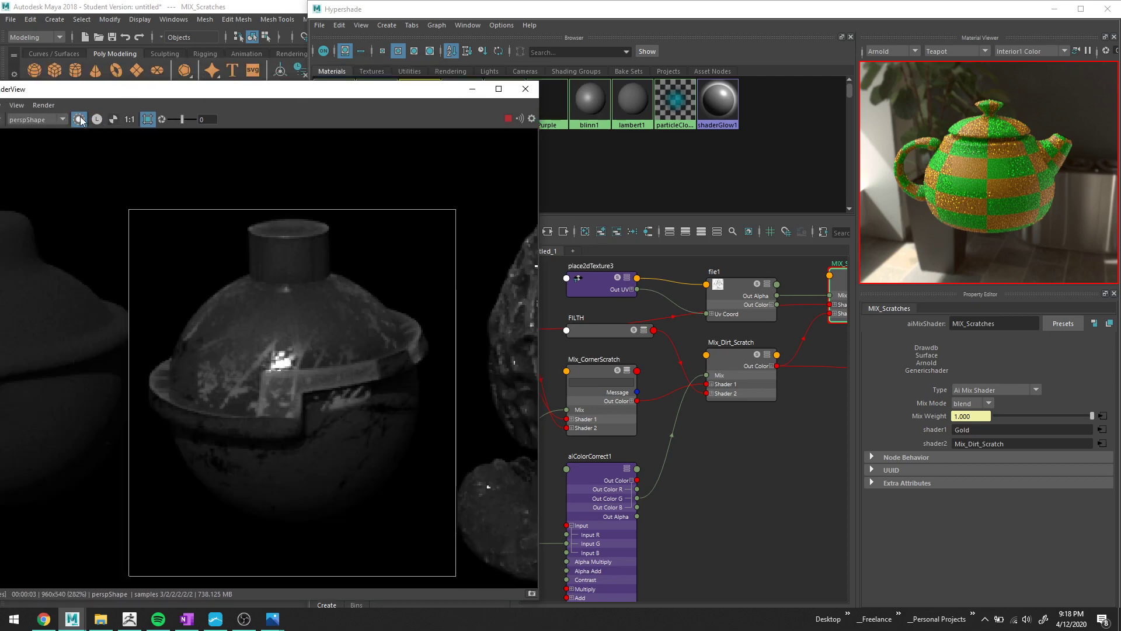
{"action": "left_click", "coordinate": [97, 120]}
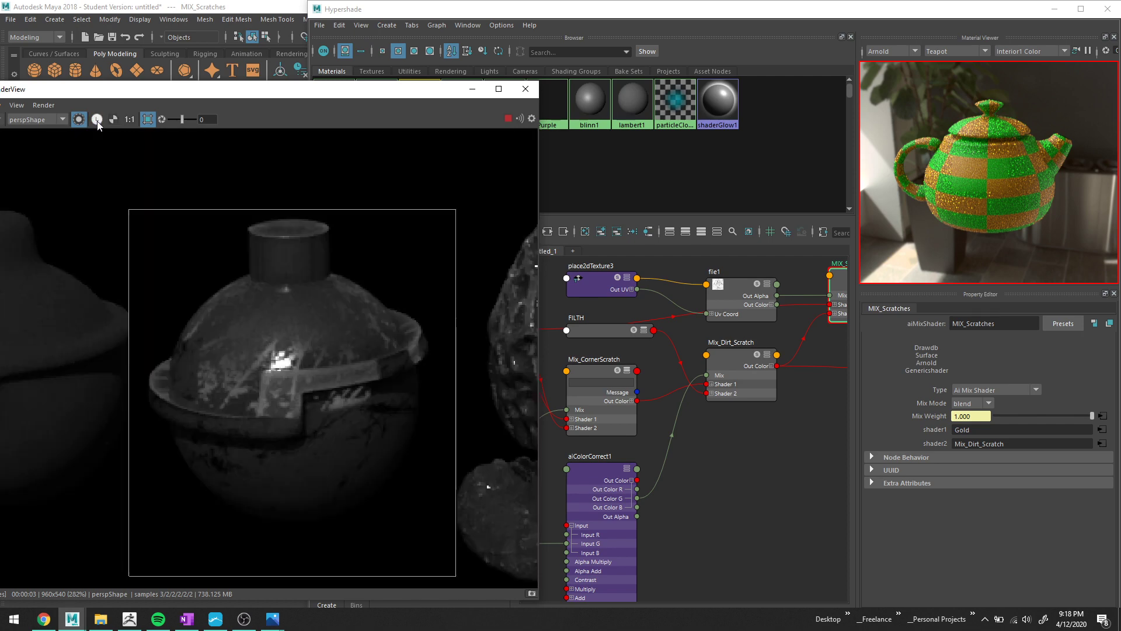
{"action": "left_click", "coordinate": [97, 120]}
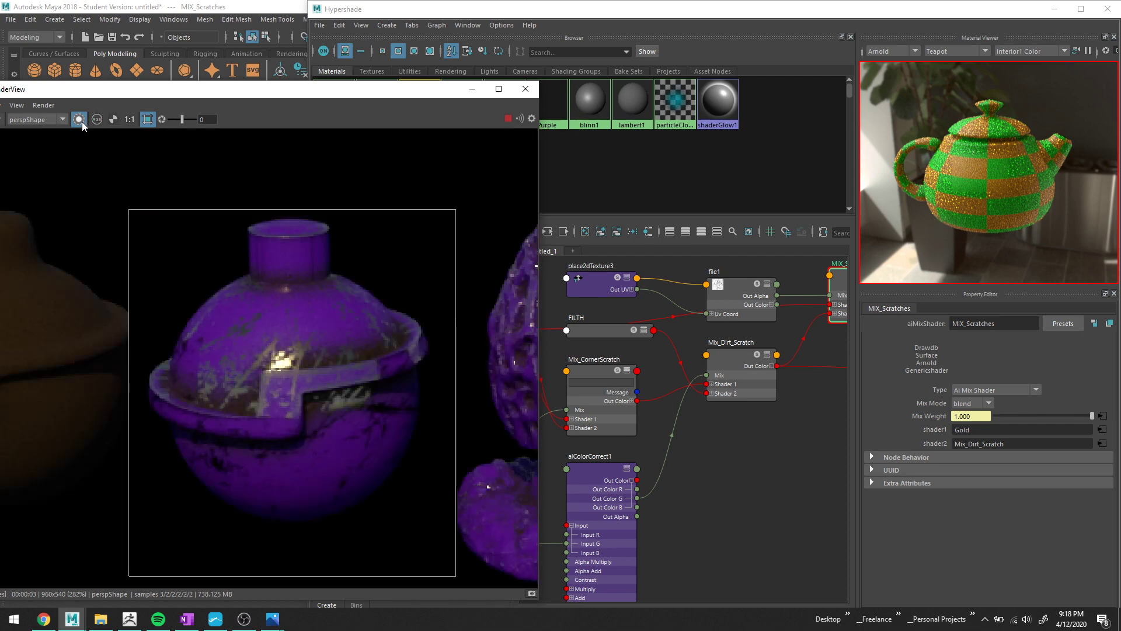
{"action": "left_click_drag", "start_coordinate": [207, 100], "coordinate": [33, 98]}
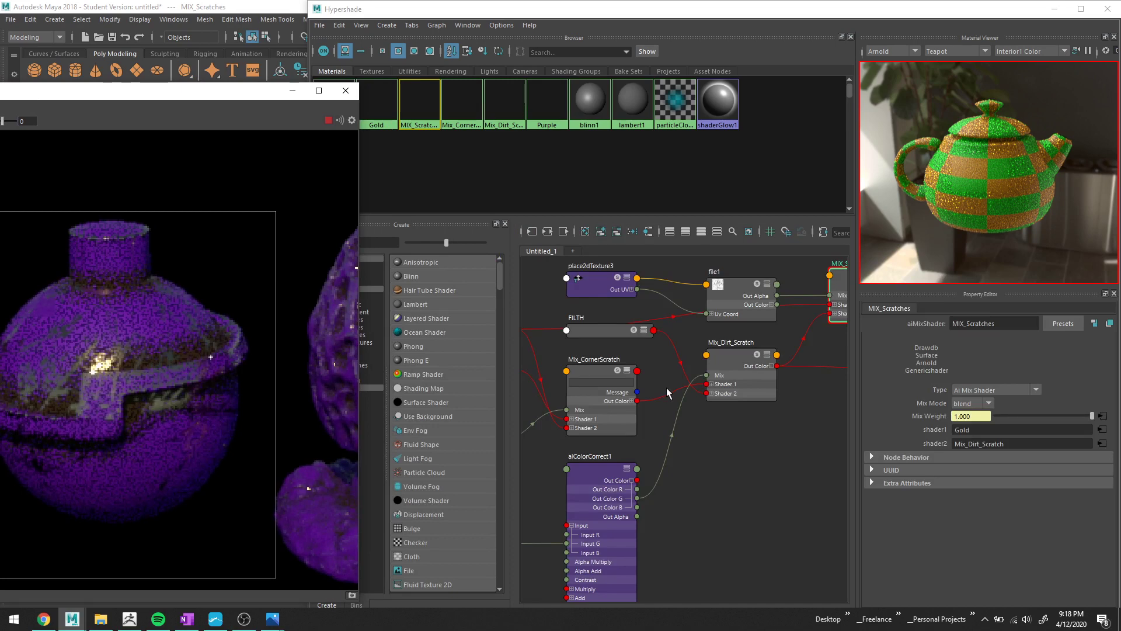
Rearrange the graph with Mix_Dirt_Scratch beneath MIX_Scratches, leaving a gap between the two nodes.
{"action": "middle_click_drag", "start_coordinate": [667, 387], "coordinate": [550, 410], "text": "alt"}
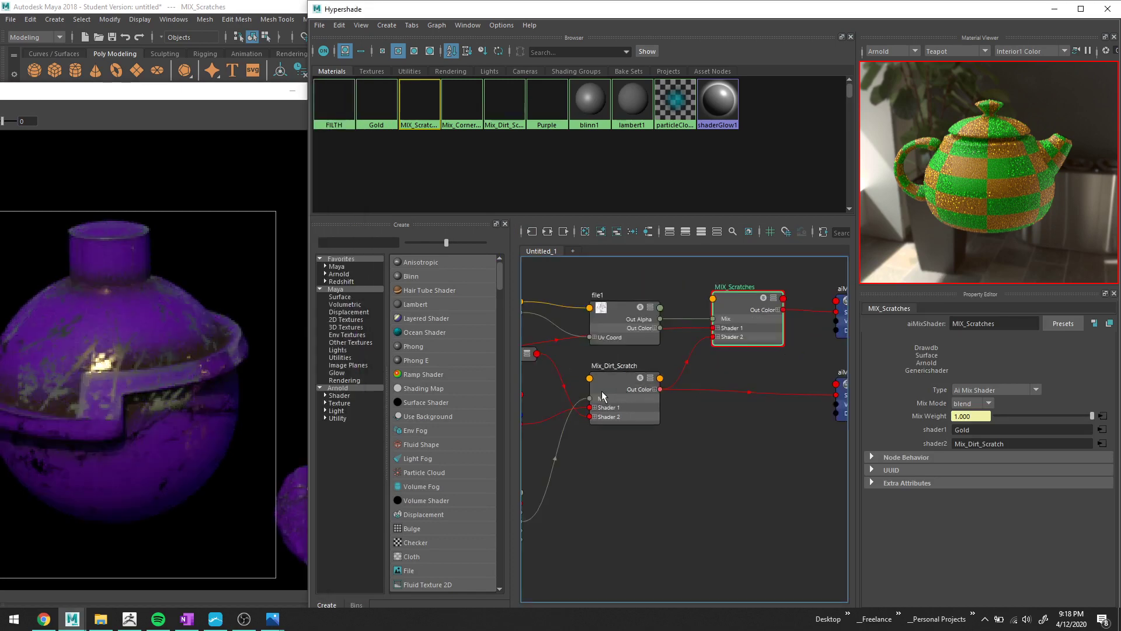
{"action": "left_click_drag", "start_coordinate": [627, 379], "coordinate": [760, 370]}
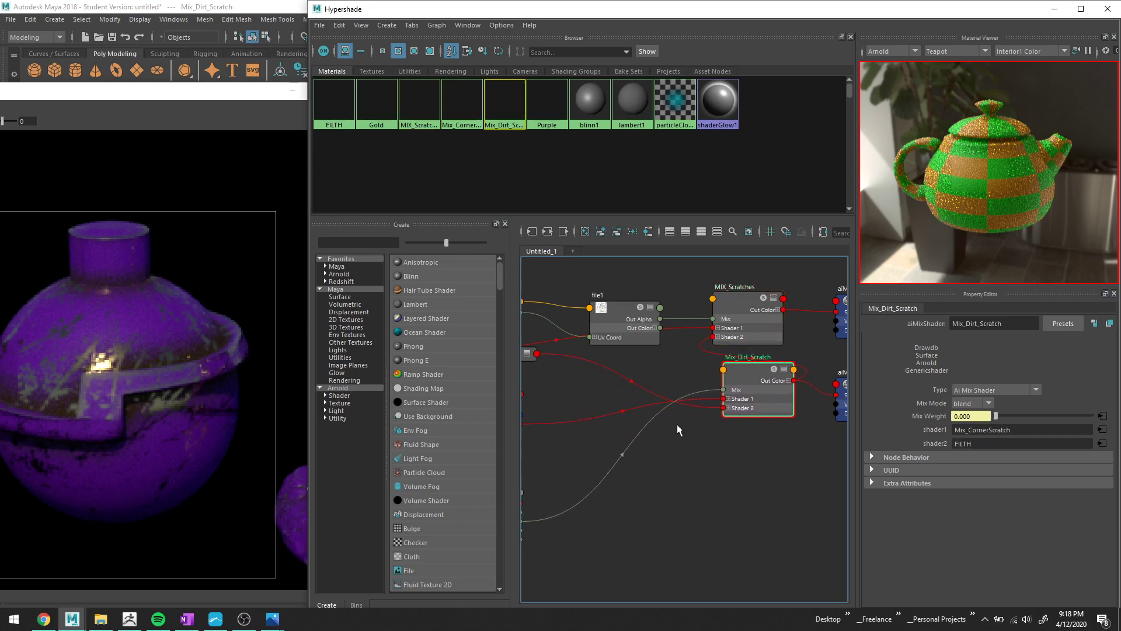
{"action": "middle_click_drag", "start_coordinate": [678, 424], "coordinate": [723, 425], "text": "alt"}
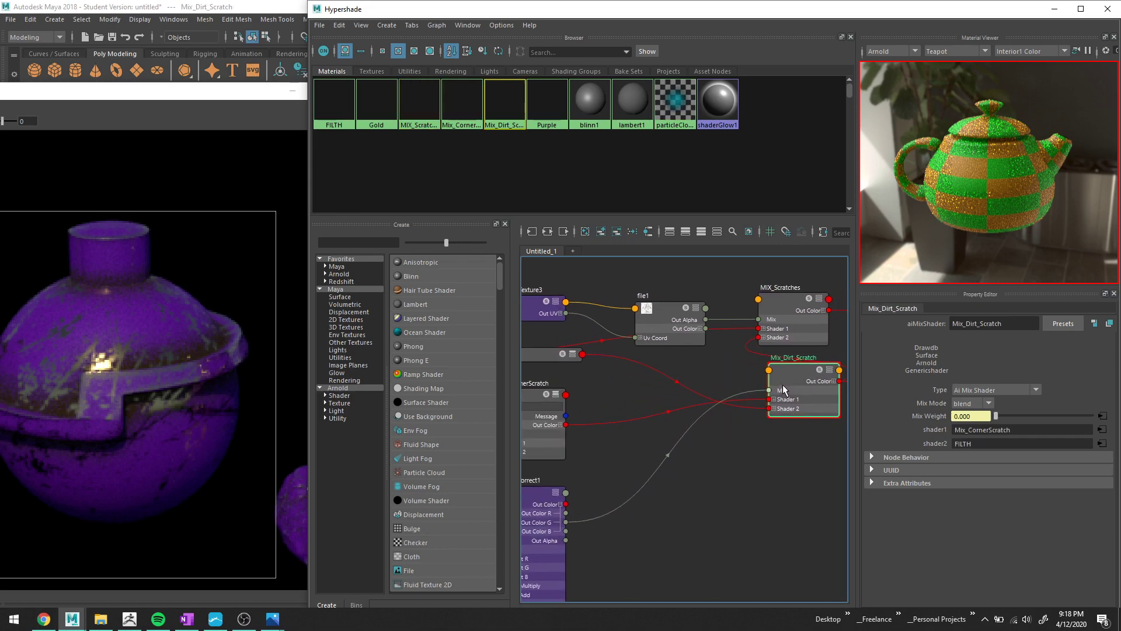
{"action": "left_click_drag", "start_coordinate": [779, 304], "coordinate": [763, 285]}
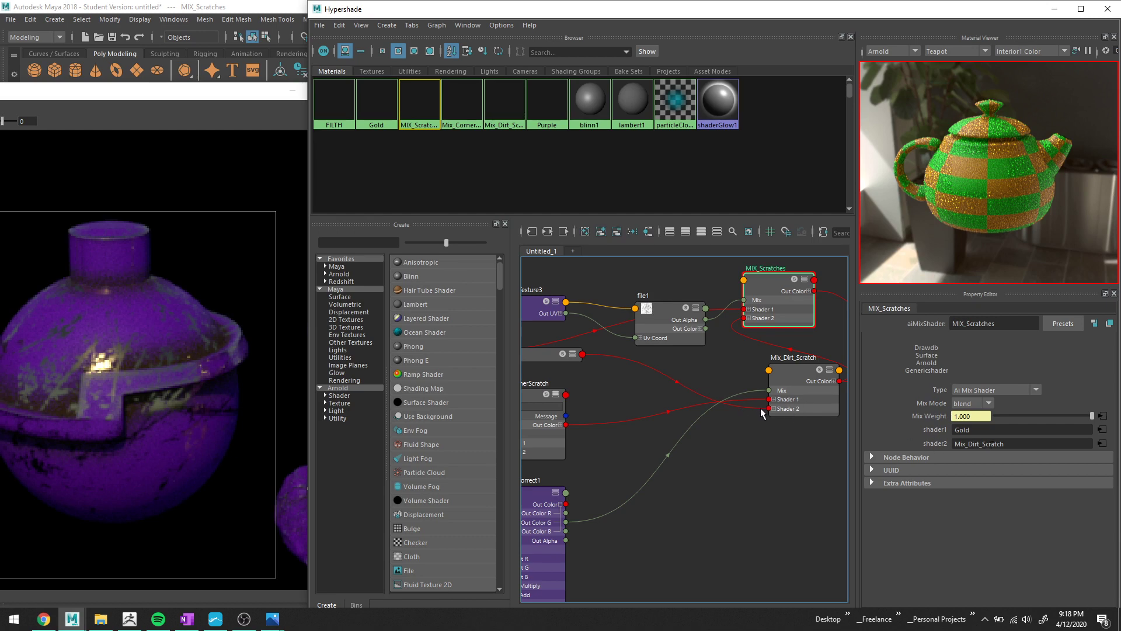
Try detaching the FILTH connection from shader2 of Mix_Dirt_Scratch.
{"action": "left_click_drag", "start_coordinate": [760, 408], "coordinate": [689, 376]}
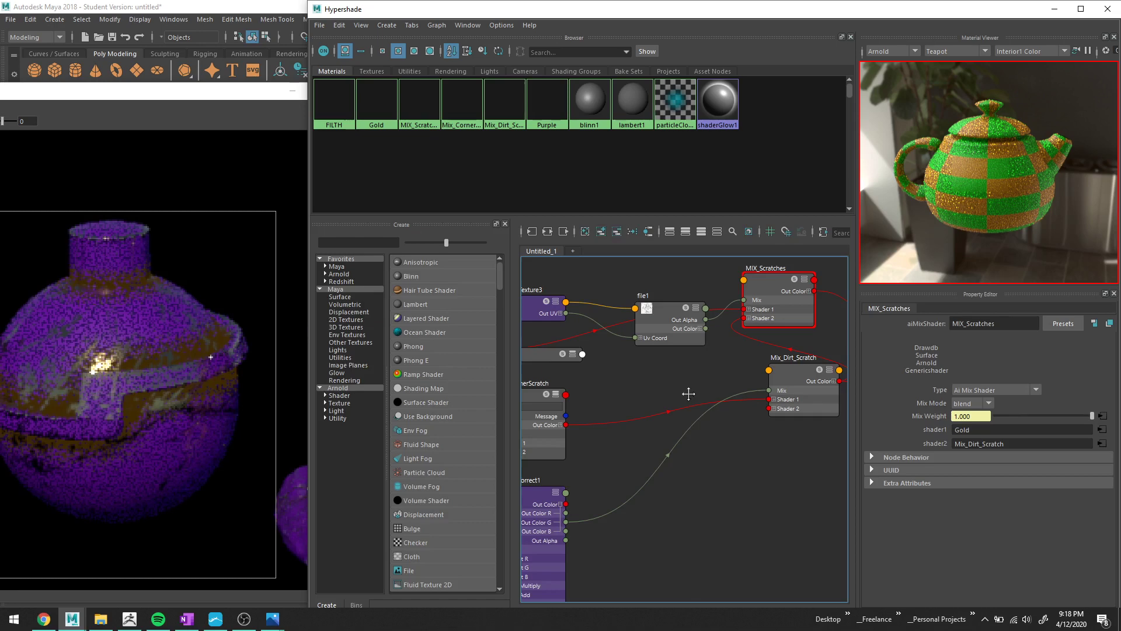
{"action": "middle_click_drag", "start_coordinate": [688, 394], "coordinate": [748, 406]}
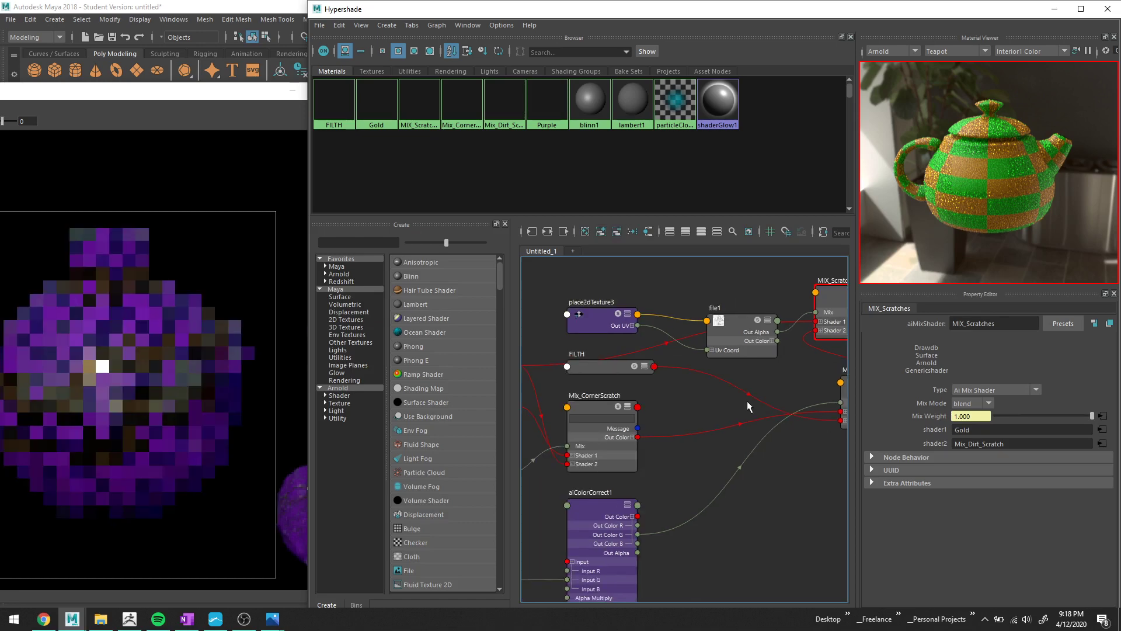
{"action": "scroll", "coordinate": [761, 398], "scroll_direction": "down", "scroll_amount": 2}
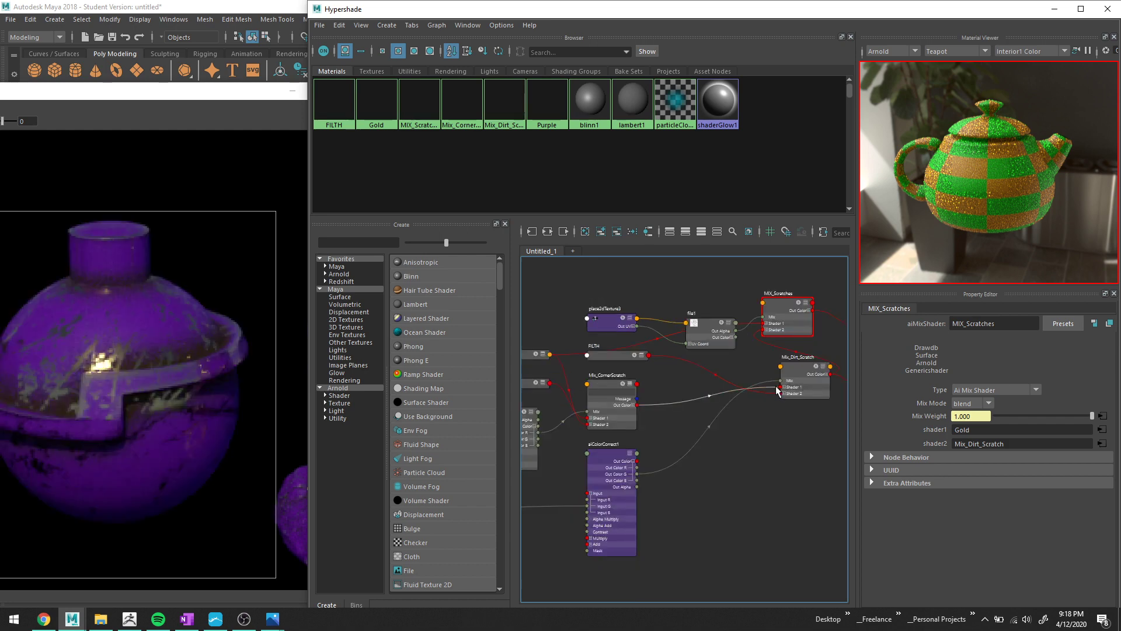
Pull the Mix_CornerScratch connection off shader1 of Mix_Dirt_Scratch and check the attributes of both mix shaders.
{"action": "left_click_drag", "start_coordinate": [776, 387], "coordinate": [744, 387]}
{"action": "left_click", "coordinate": [772, 331]}
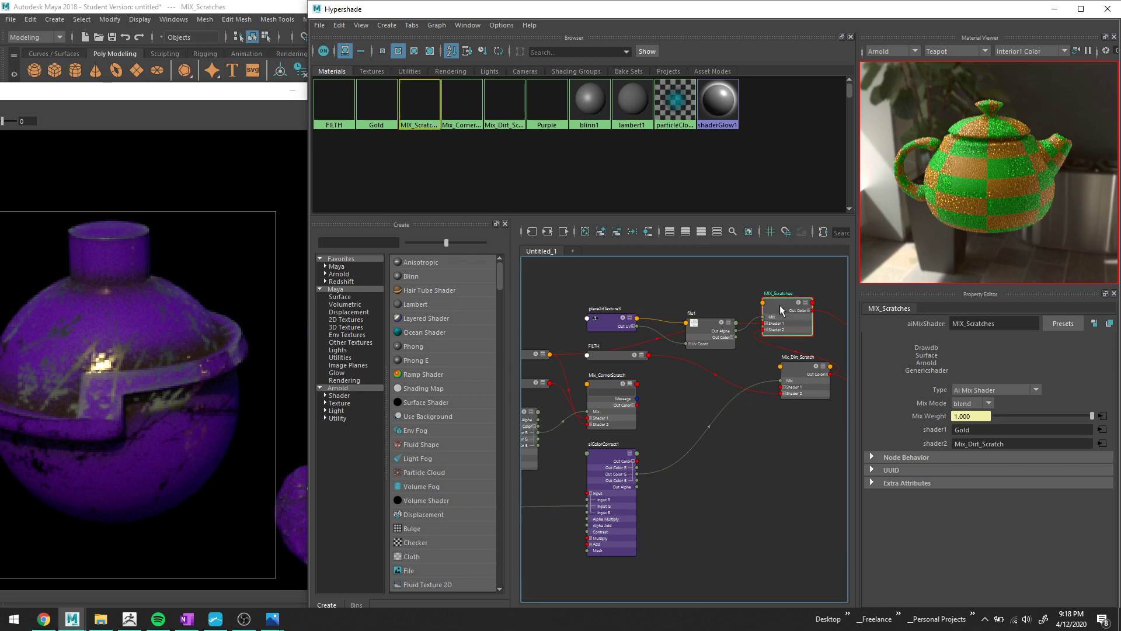
{"action": "left_click", "coordinate": [798, 375]}
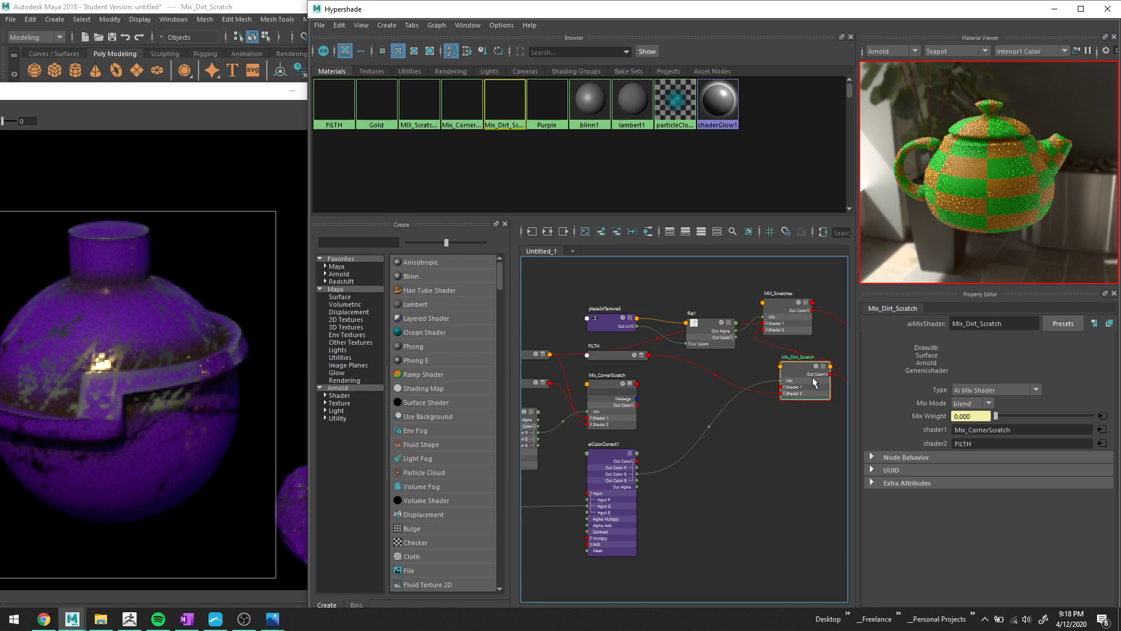
Disconnect FILTH from shader2 of Mix_Dirt_Scratch and clear both shader inputs of MIX_Scratches, moving Mix_Dirt_Scratch clear.
{"action": "scroll", "coordinate": [815, 382], "scroll_direction": "up", "scroll_amount": 2}
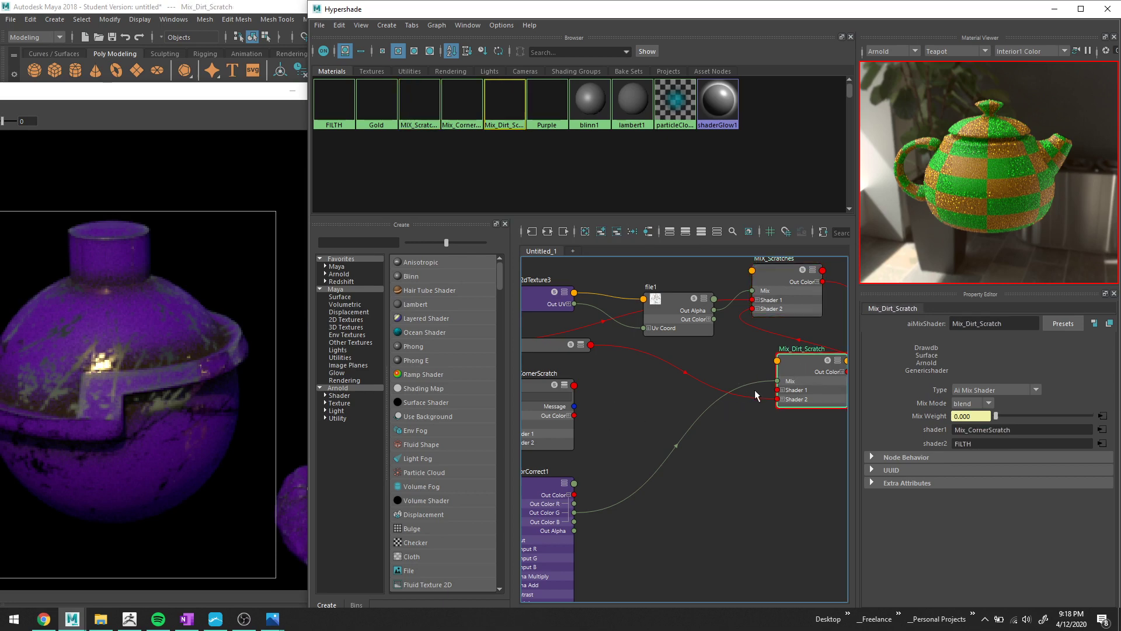
{"action": "mouse_move", "coordinate": [768, 399]}
{"action": "left_mouse_down"}
{"action": "mouse_move", "coordinate": [749, 399]}
{"action": "mouse_move", "coordinate": [758, 398]}
{"action": "left_mouse_up"}
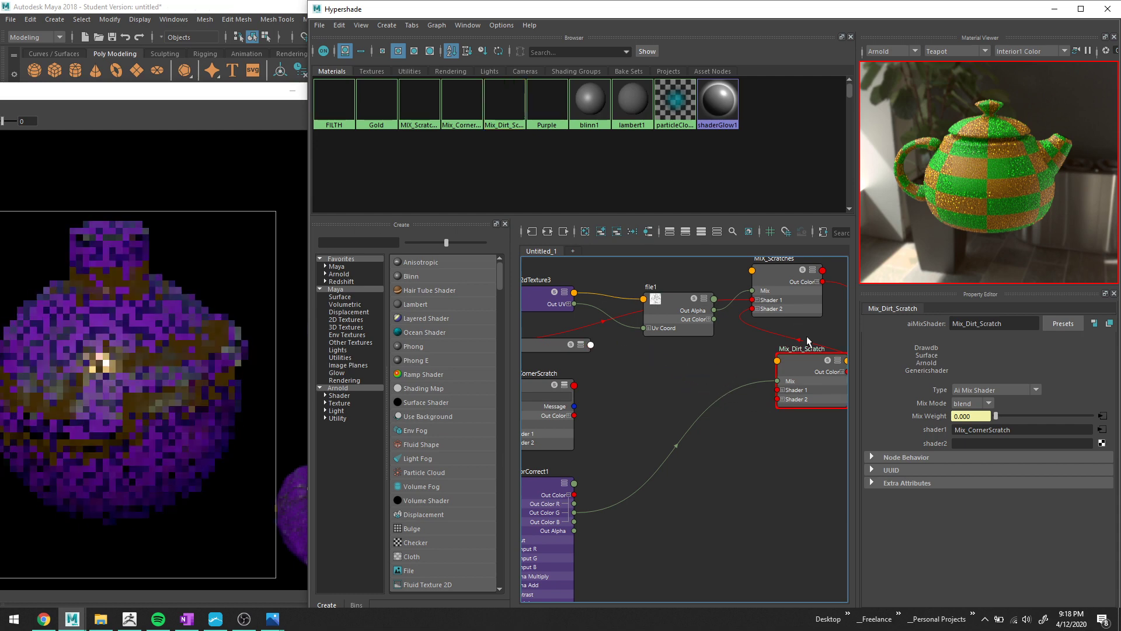
{"action": "left_click_drag", "start_coordinate": [800, 362], "coordinate": [738, 399]}
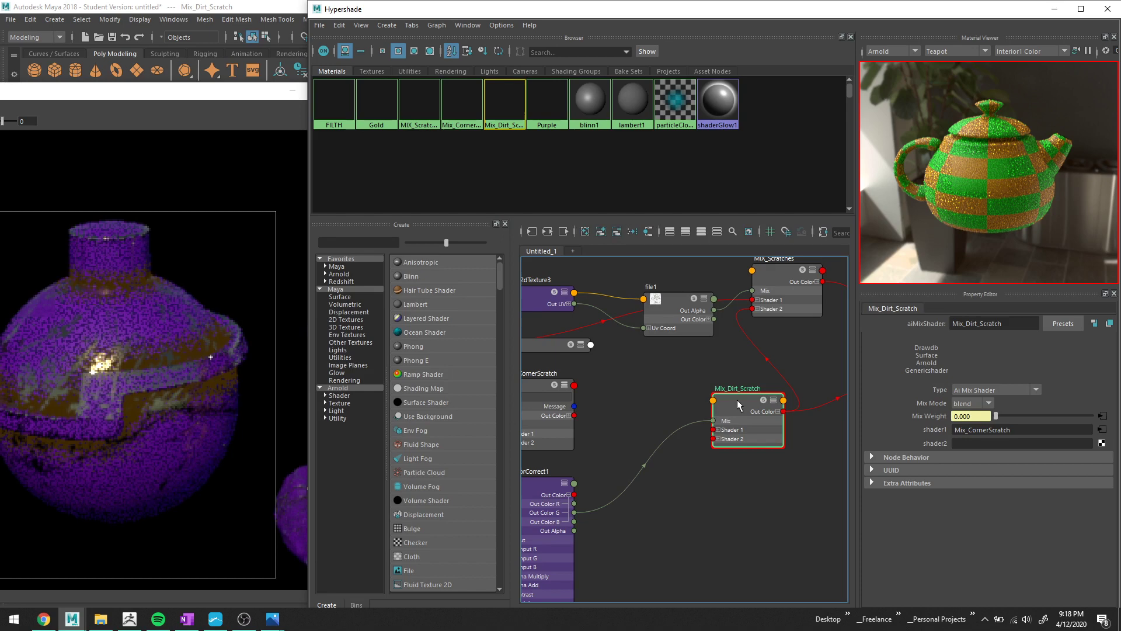
{"action": "left_click_drag", "start_coordinate": [753, 299], "coordinate": [733, 314]}
{"action": "left_click_drag", "start_coordinate": [750, 398], "coordinate": [824, 380]}
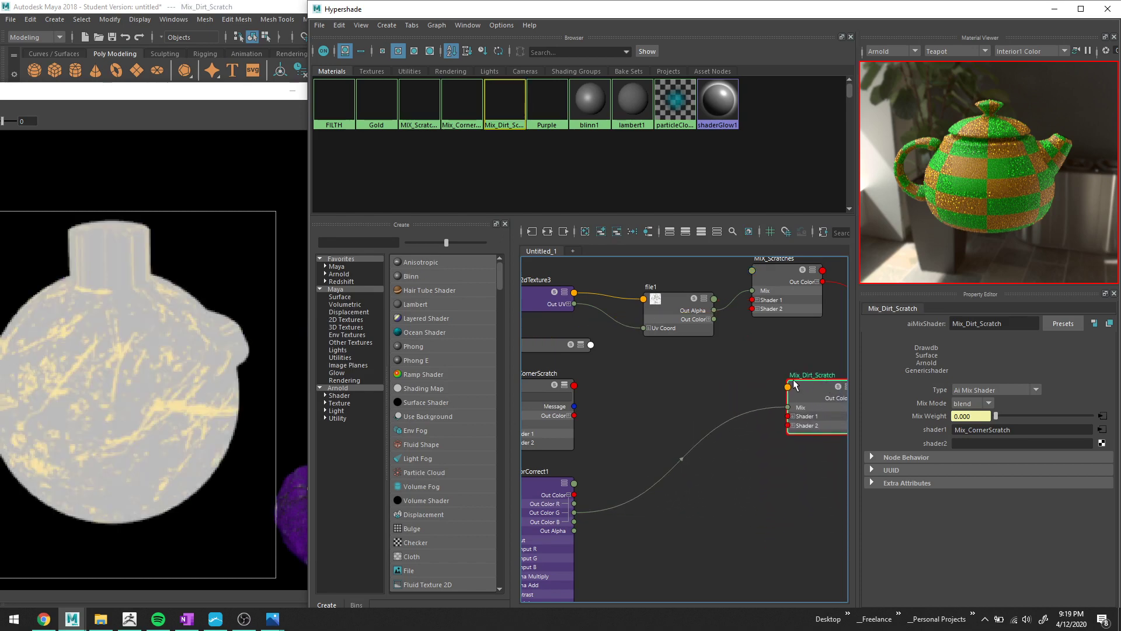
Rearrange the graph so MIX_Scratches sits beneath file1, ahead of Mix_Dirt_Scratch, with Mix_Dirt_Scratch raised slightly.
{"action": "scroll", "coordinate": [740, 425], "scroll_direction": "down", "scroll_amount": 2}
{"action": "middle_click_drag", "start_coordinate": [739, 425], "coordinate": [654, 418], "text": "alt"}
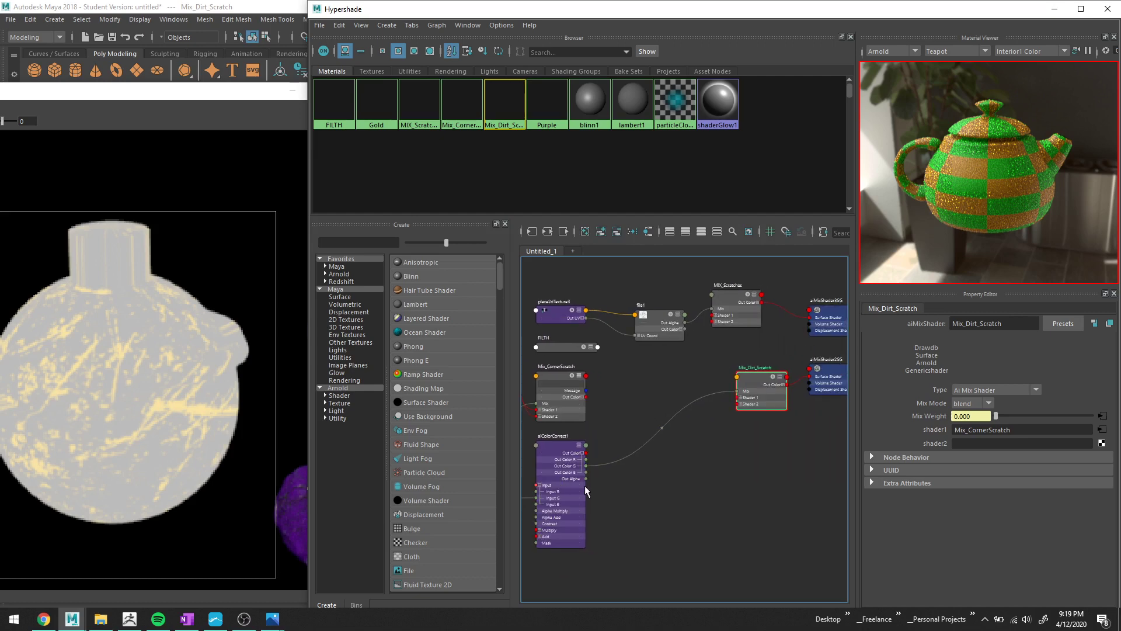
{"action": "left_click_drag", "start_coordinate": [724, 305], "coordinate": [647, 382]}
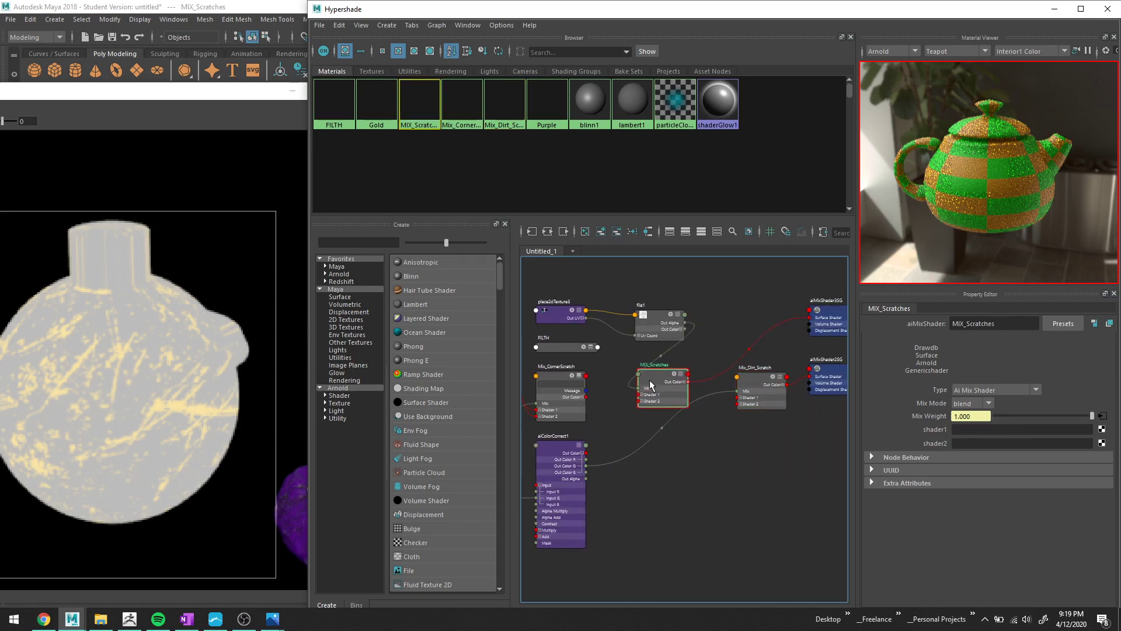
{"action": "scroll", "coordinate": [647, 382], "scroll_direction": "up", "scroll_amount": 3}
{"action": "scroll", "coordinate": [718, 385], "scroll_direction": "down", "scroll_amount": 3}
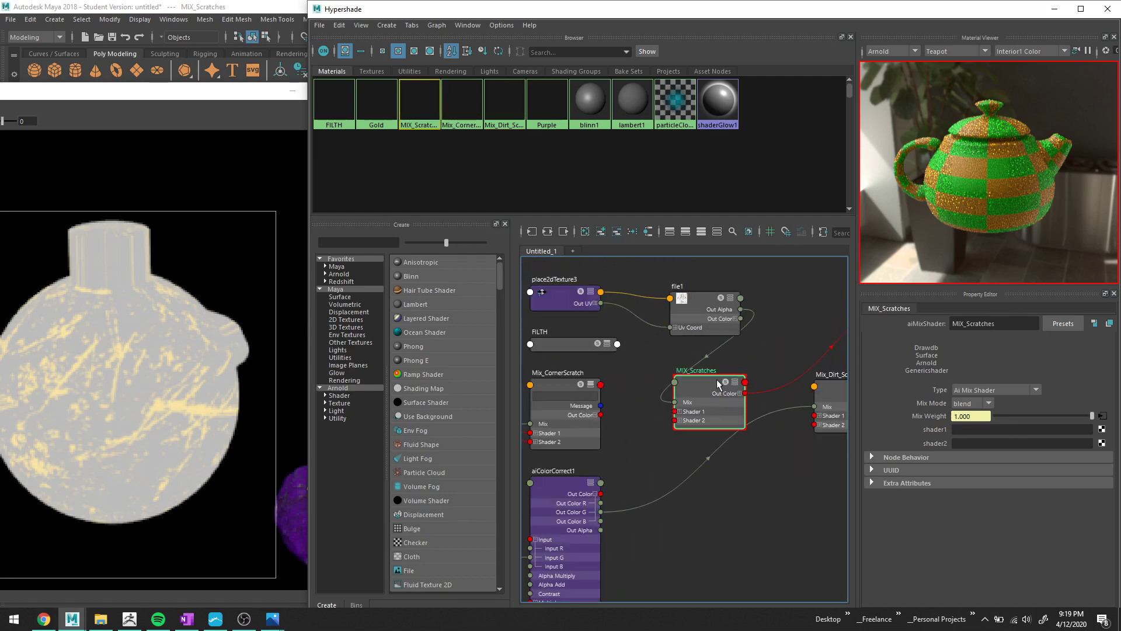
{"action": "scroll", "coordinate": [638, 407], "scroll_direction": "up", "scroll_amount": 2}
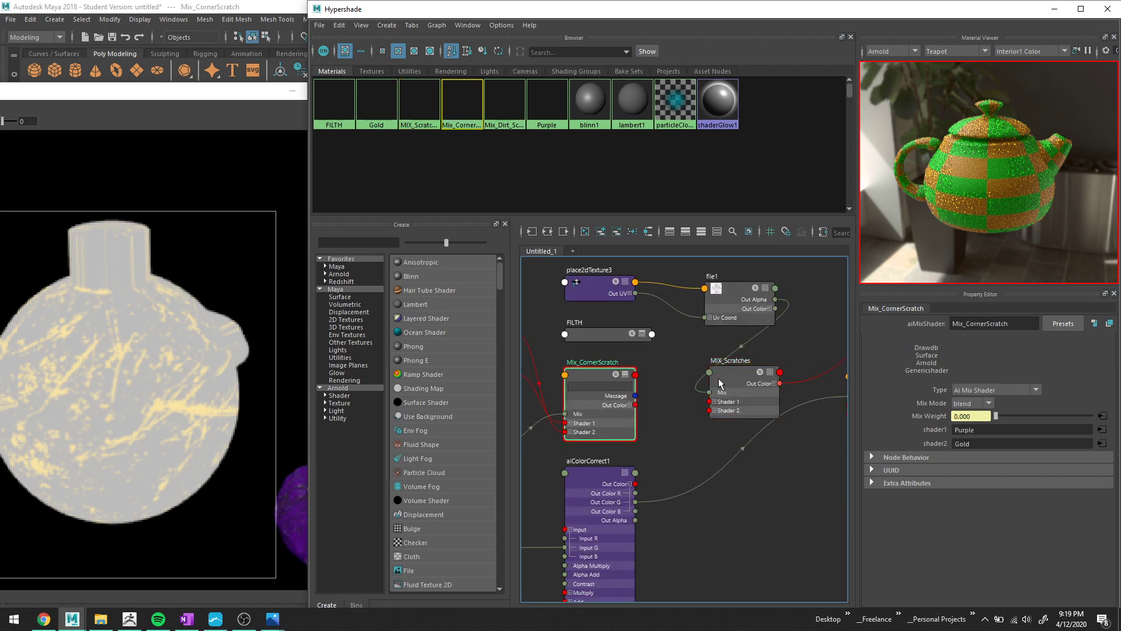
{"action": "middle_click_drag", "start_coordinate": [777, 379], "coordinate": [687, 373], "text": "alt"}
{"action": "left_click_drag", "start_coordinate": [801, 376], "coordinate": [803, 339]}
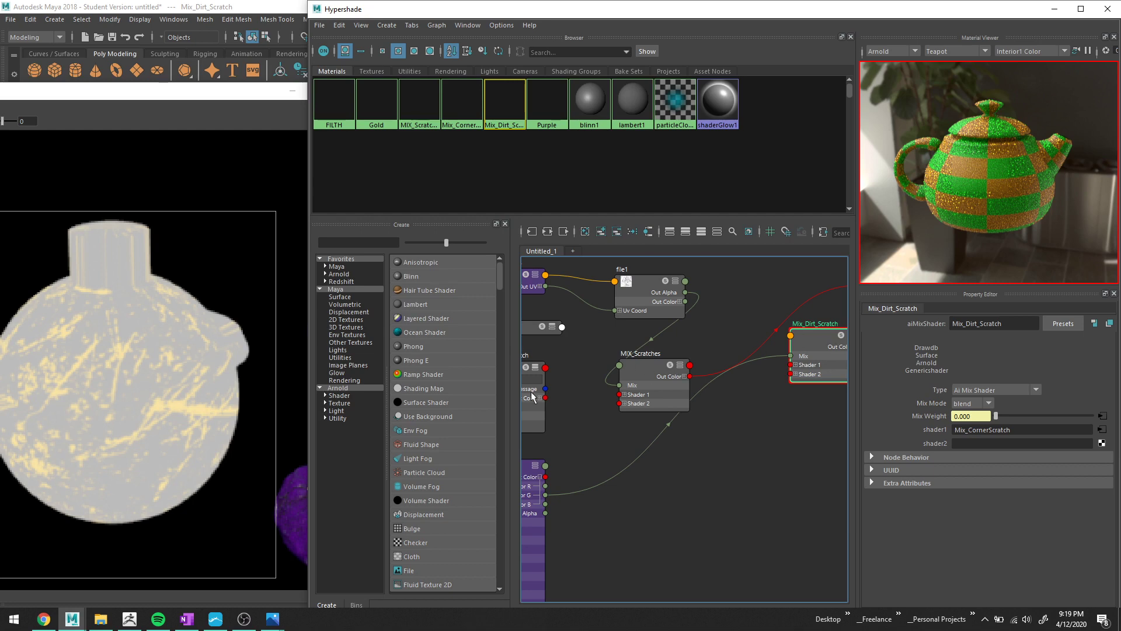
Connect the Out Color of MIX_Scratches to Shader 2 of Mix_Dirt_Scratch.
{"action": "middle_click_drag", "start_coordinate": [705, 393], "coordinate": [670, 401], "text": "alt"}
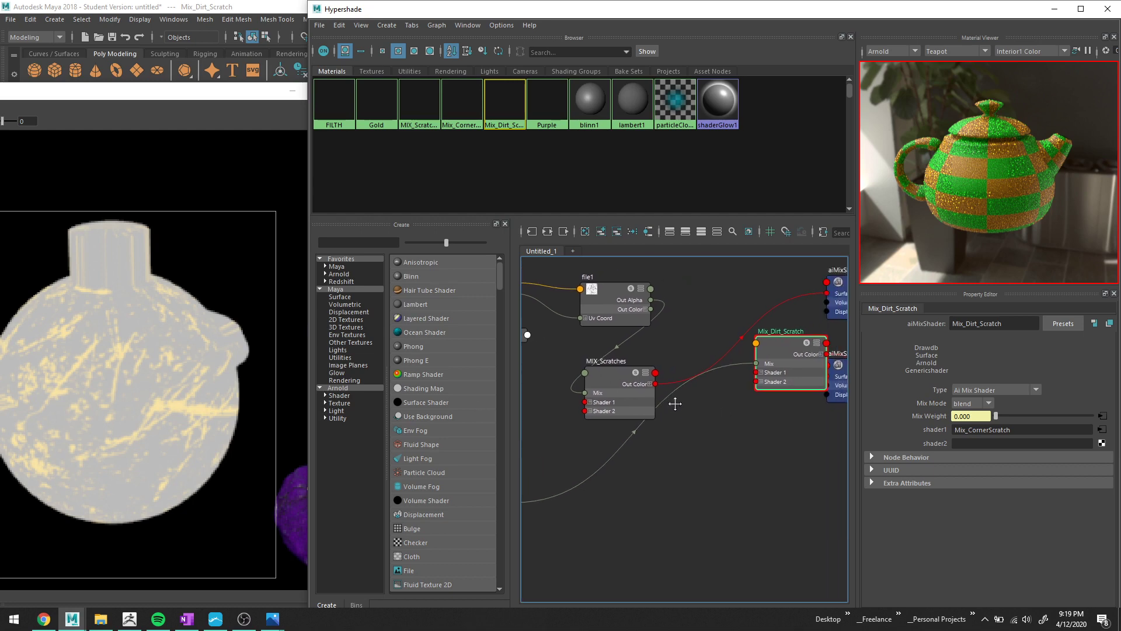
{"action": "left_click", "coordinate": [612, 374]}
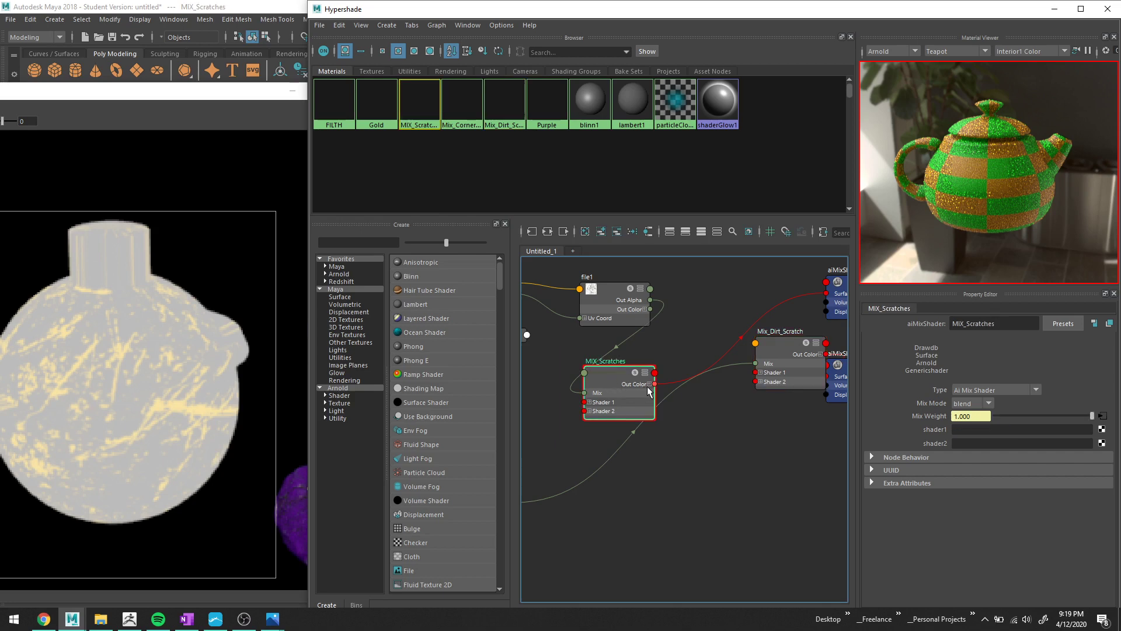
{"action": "left_click_drag", "start_coordinate": [654, 384], "coordinate": [755, 381]}
Move FILTH between file1 and MIX_Scratches, expand it, and connect its Out Color to Shader 1 of Mix_Dirt_Scratch.
{"action": "middle_click_drag", "start_coordinate": [662, 378], "coordinate": [747, 406], "text": "alt"}
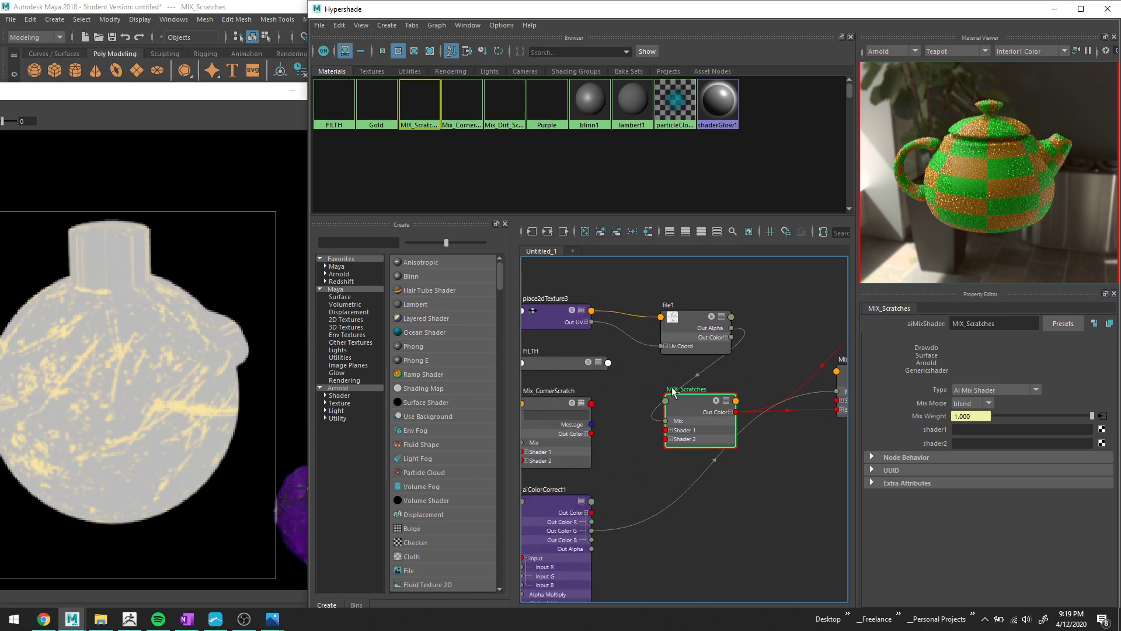
{"action": "left_click", "coordinate": [583, 373]}
{"action": "left_click_drag", "start_coordinate": [582, 373], "coordinate": [707, 383]}
{"action": "middle_click_drag", "start_coordinate": [726, 377], "coordinate": [615, 377], "text": "alt"}
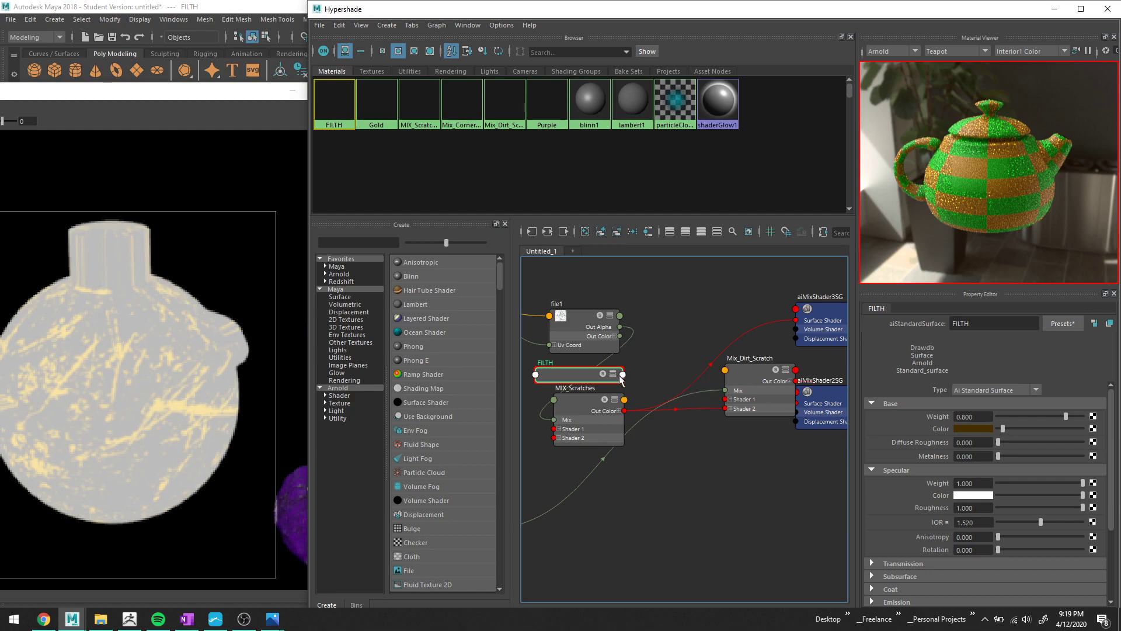
{"action": "left_click", "coordinate": [622, 375]}
{"action": "mouse_move", "coordinate": [635, 383]}
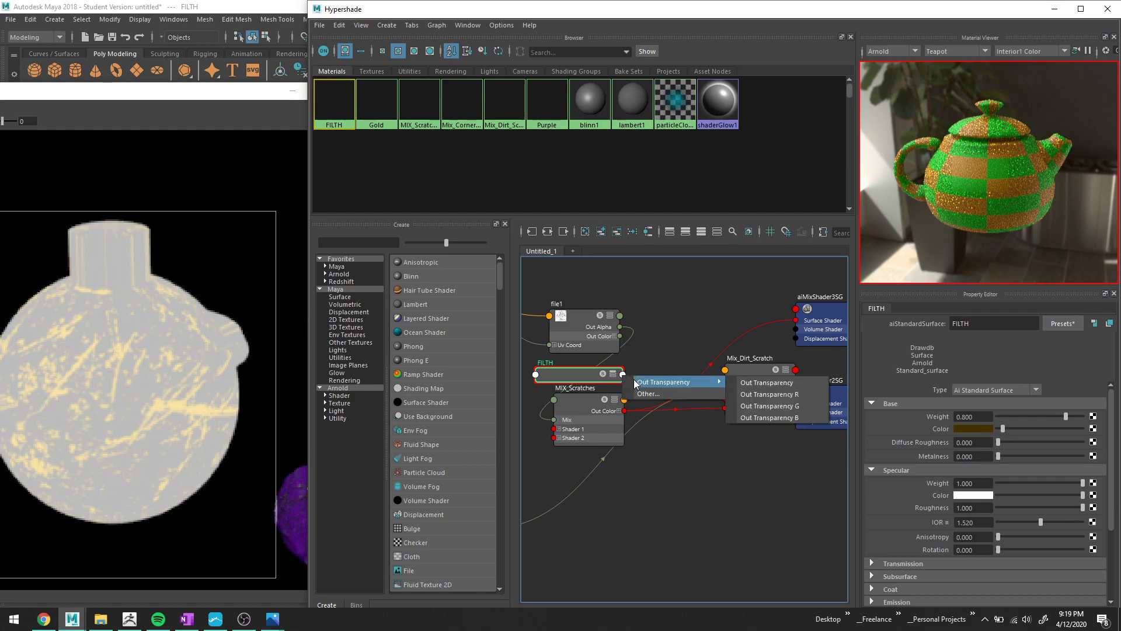
{"action": "left_click", "coordinate": [633, 359]}
{"action": "left_click", "coordinate": [613, 374]}
{"action": "left_click", "coordinate": [612, 374]}
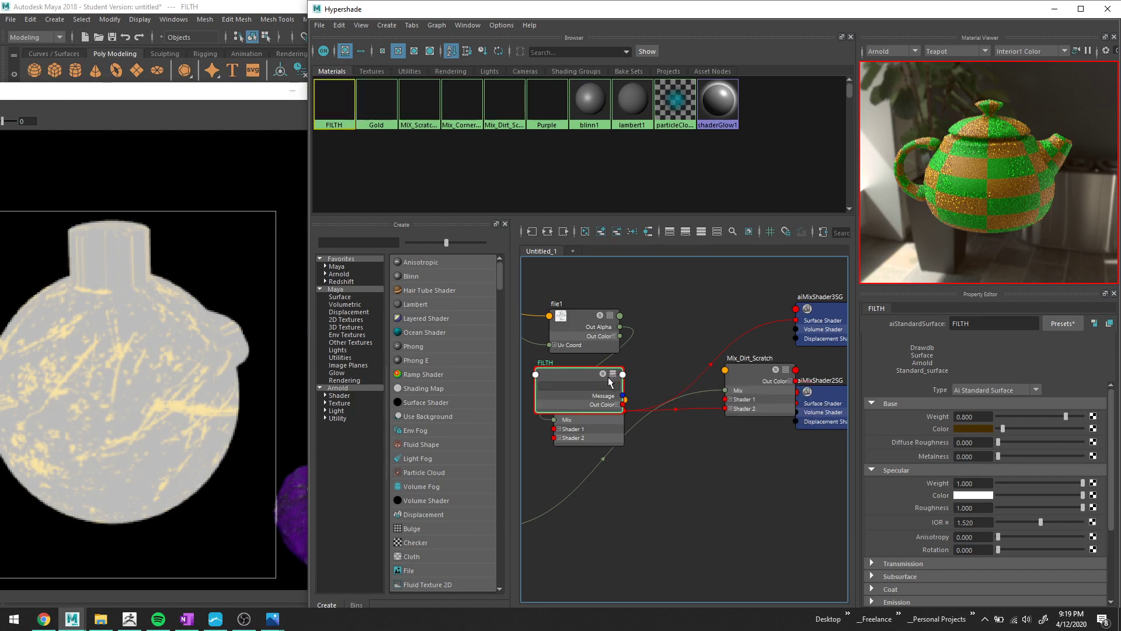
{"action": "left_click_drag", "start_coordinate": [624, 404], "coordinate": [728, 400]}
{"action": "left_click", "coordinate": [748, 379]}
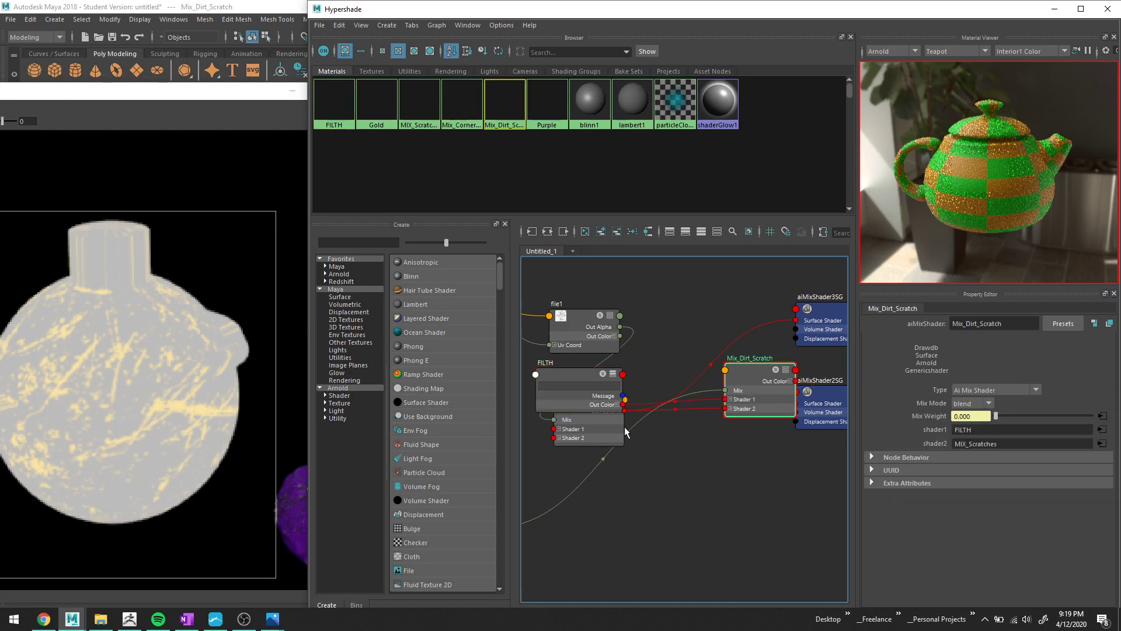
Move MIX_Scratches clear below FILTH and place aiColorCorrect1 lower in the graph, beneath the mix shaders.
{"action": "left_click_drag", "start_coordinate": [600, 437], "coordinate": [604, 462]}
{"action": "middle_click_drag", "start_coordinate": [604, 457], "coordinate": [715, 397], "text": "alt"}
{"action": "scroll", "coordinate": [695, 403], "scroll_direction": "down", "scroll_amount": 5}
{"action": "left_click_drag", "start_coordinate": [609, 426], "coordinate": [641, 456]}
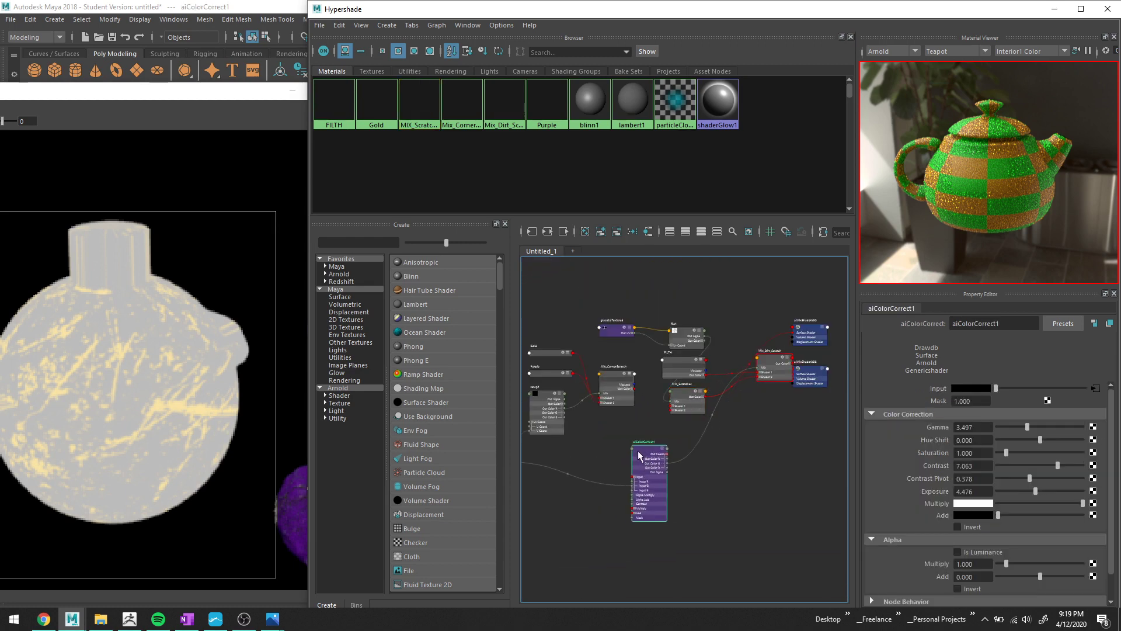
{"action": "middle_click_drag", "start_coordinate": [616, 450], "coordinate": [710, 447], "text": "alt"}
{"action": "scroll", "coordinate": [656, 416], "scroll_direction": "down", "scroll_amount": 3}
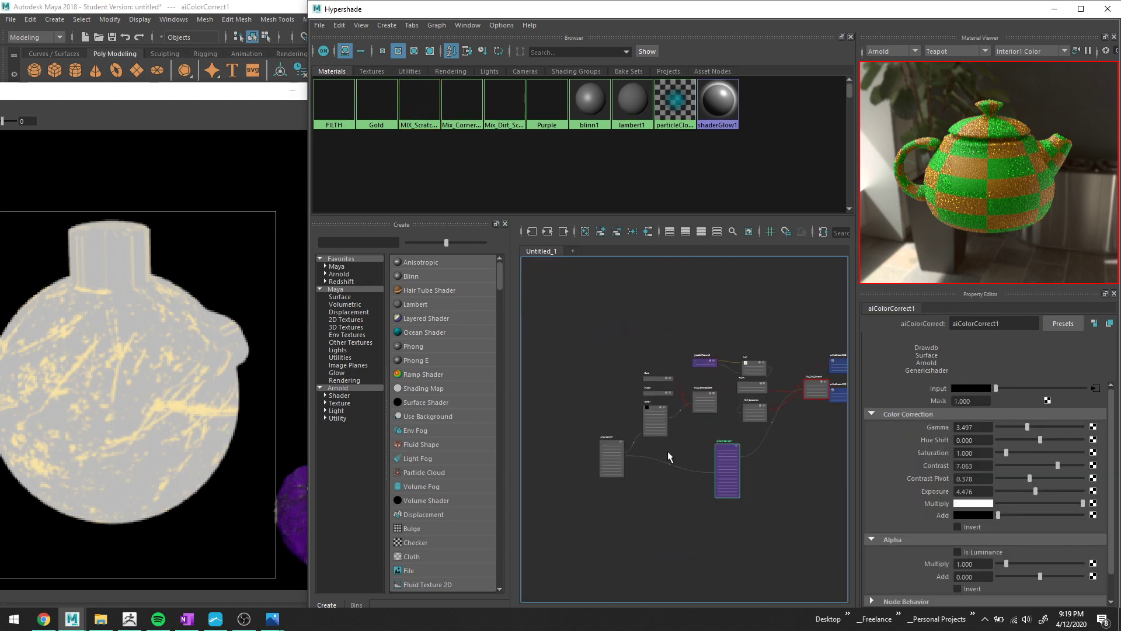
Connect the Out Color of Mix_CornerScratch to Shader 2 of MIX_Scratches.
{"action": "scroll", "coordinate": [771, 405], "scroll_direction": "up", "scroll_amount": 2}
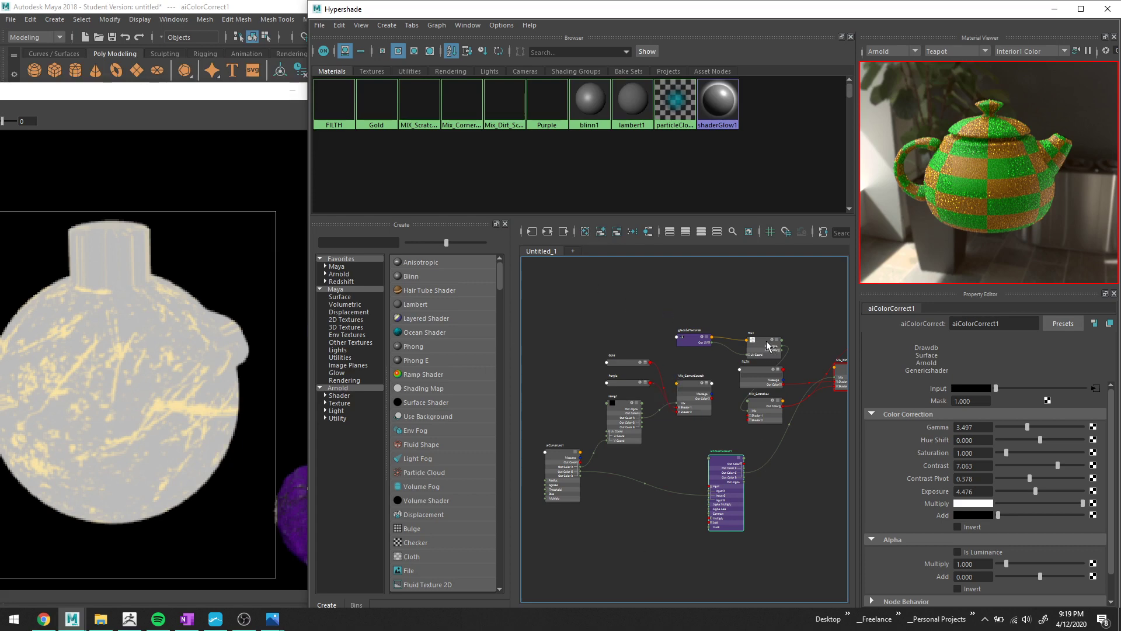
{"action": "scroll", "coordinate": [770, 361], "scroll_direction": "up", "scroll_amount": 3}
{"action": "middle_click_drag", "start_coordinate": [664, 368], "coordinate": [668, 318]}
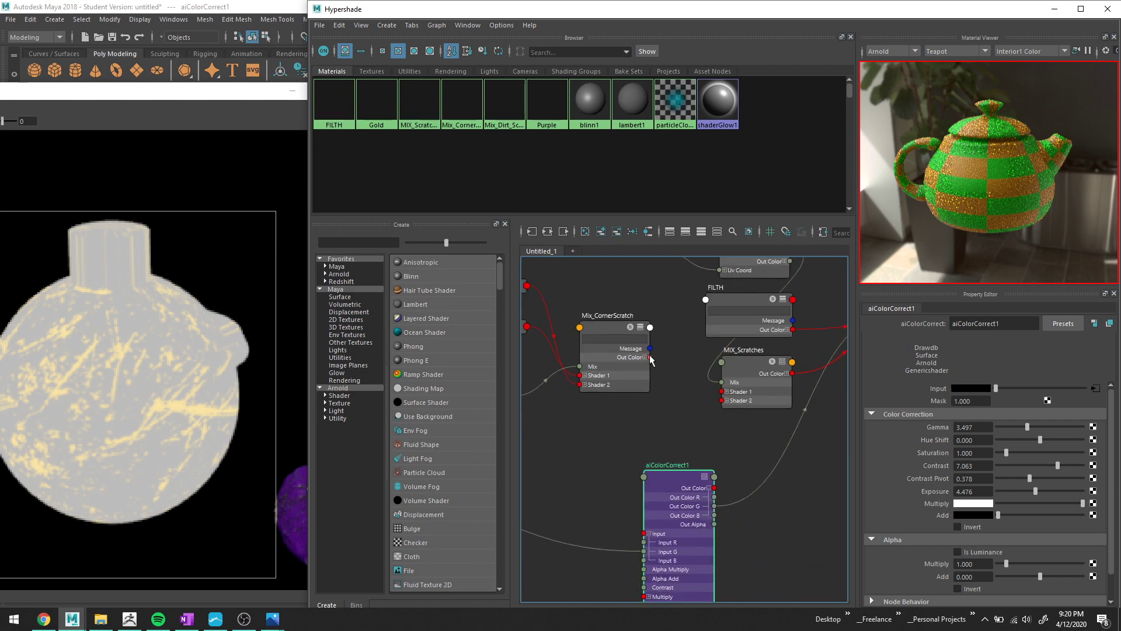
{"action": "left_click", "coordinate": [737, 367]}
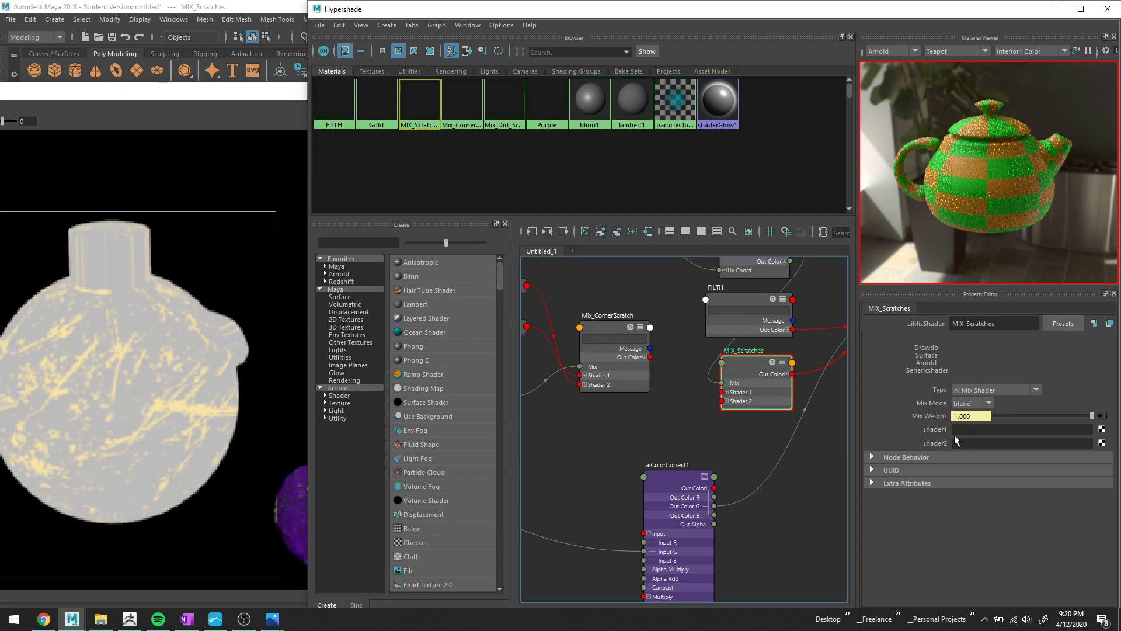
{"action": "left_click_drag", "start_coordinate": [650, 357], "coordinate": [718, 402]}
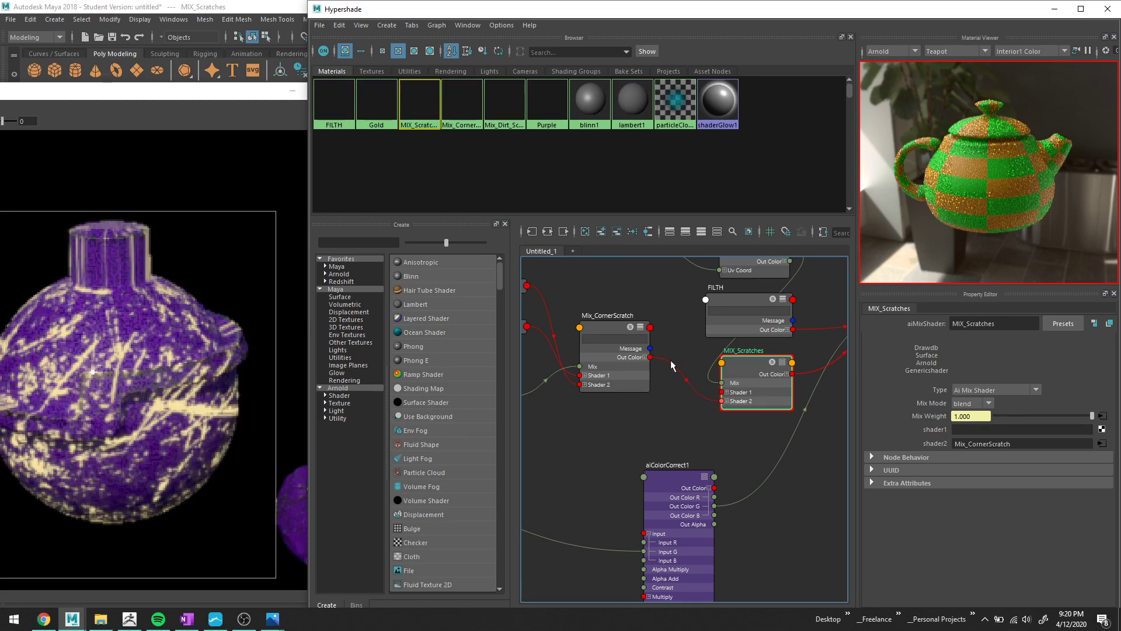
Try Mix_CornerScratch in Shader 1 of MIX_Scratches and return it to Shader 2.
{"action": "middle_click_drag", "start_coordinate": [600, 321], "coordinate": [668, 372], "text": "alt"}
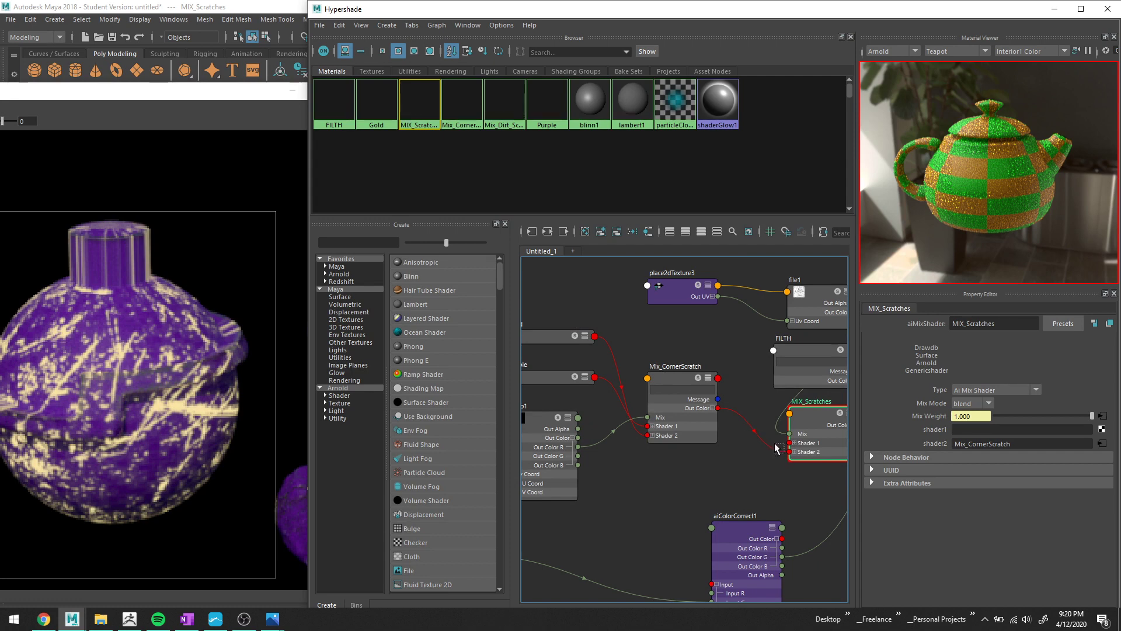
{"action": "left_click_drag", "start_coordinate": [776, 449], "coordinate": [790, 444]}
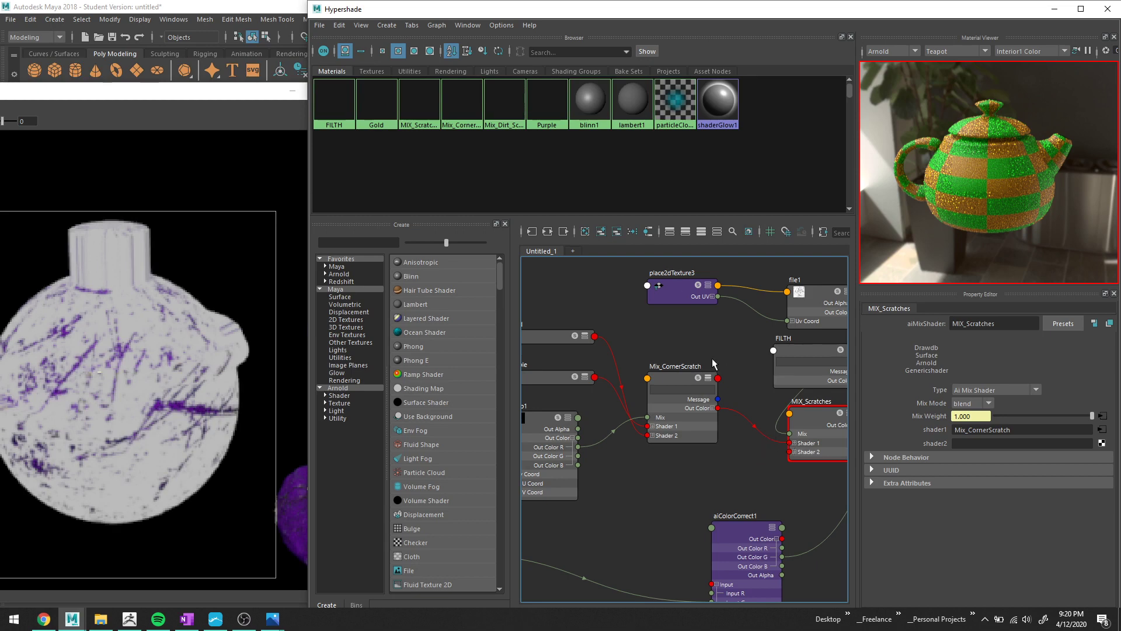
{"action": "left_click_drag", "start_coordinate": [789, 443], "coordinate": [790, 452]}
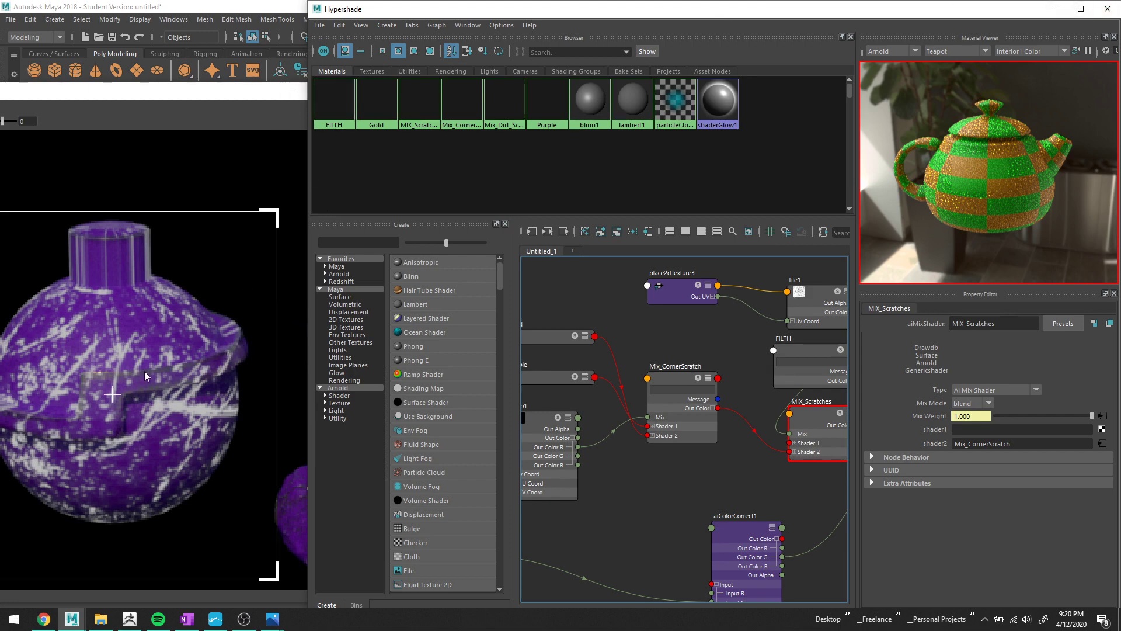
Expand the Gold node, connect its Out Color to Shader 1 of MIX_Scratches, and move Gold clear above Purple.
{"action": "middle_click_drag", "start_coordinate": [608, 321], "coordinate": [660, 346]}
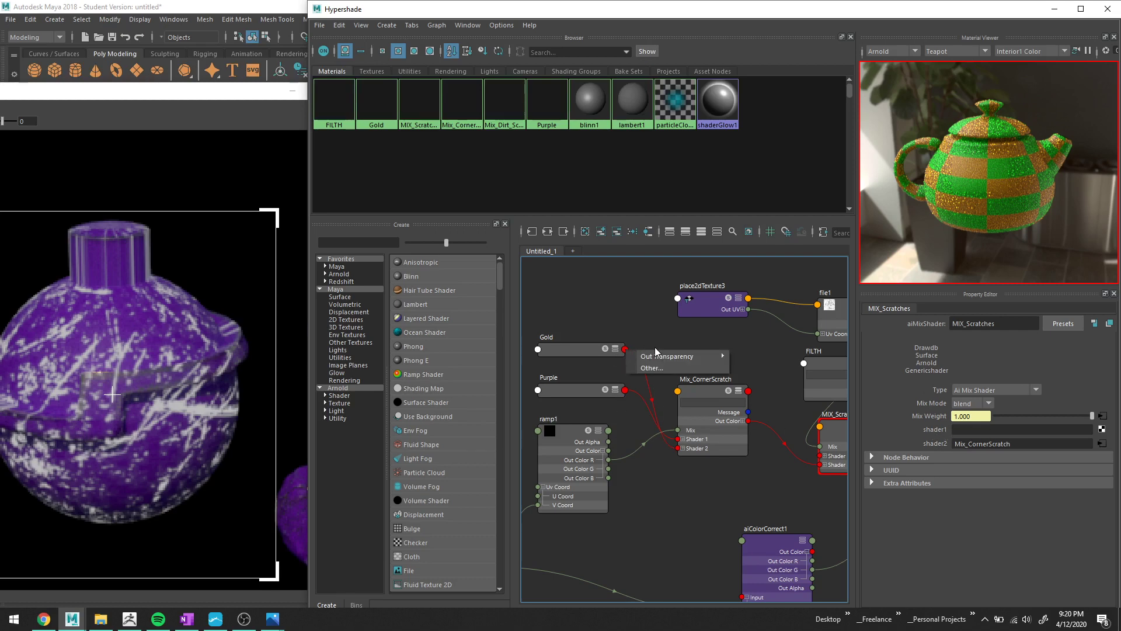
{"action": "left_click", "coordinate": [625, 349]}
{"action": "left_click", "coordinate": [605, 350]}
{"action": "mouse_move", "coordinate": [625, 379]}
{"action": "left_mouse_down"}
{"action": "mouse_move", "coordinate": [755, 395]}
{"action": "mouse_move", "coordinate": [820, 456]}
{"action": "left_mouse_up"}
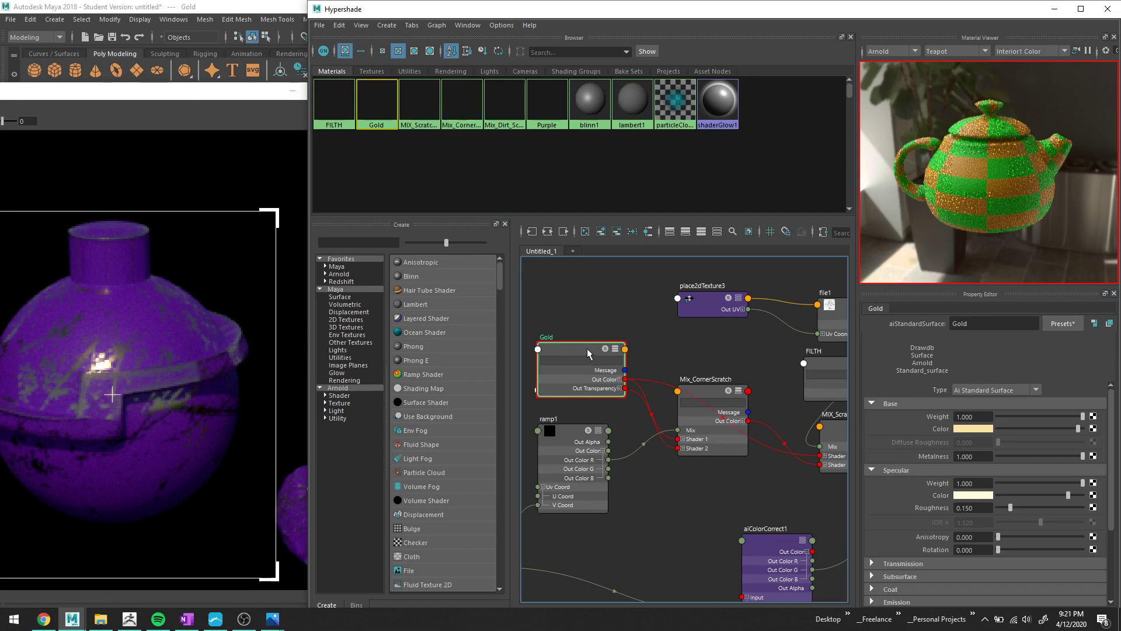
{"action": "left_click_drag", "start_coordinate": [587, 348], "coordinate": [600, 317]}
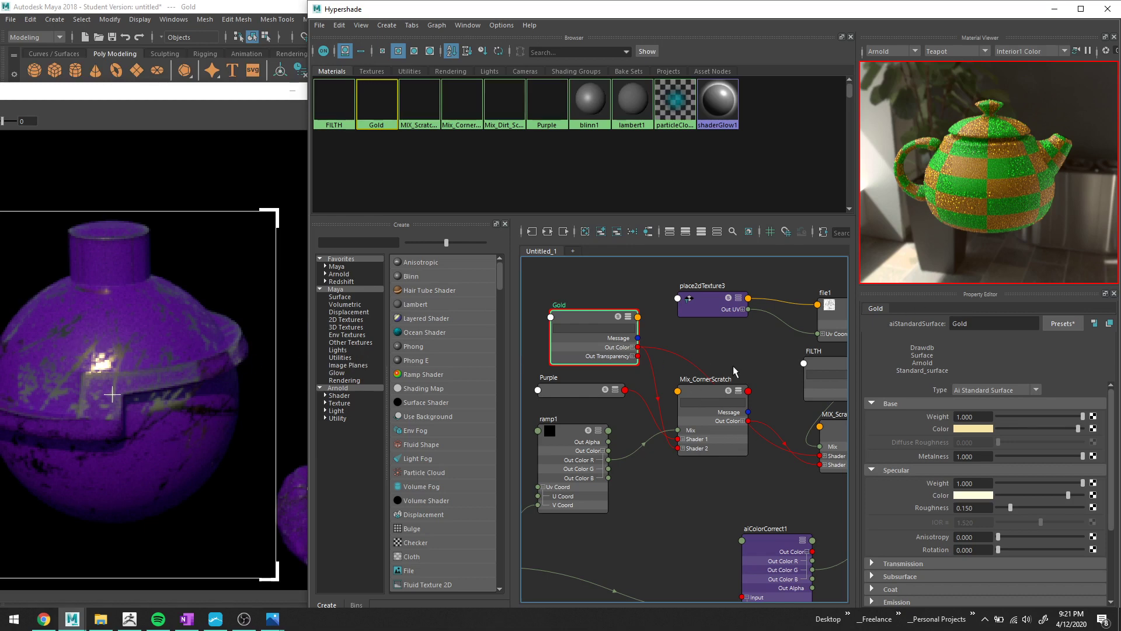
Review the shader inputs of Mix_CornerScratch, MIX_Scratches and Mix_Dirt_Scratch, and uncover more of the render.
{"action": "left_click_drag", "start_coordinate": [713, 381], "coordinate": [733, 364]}
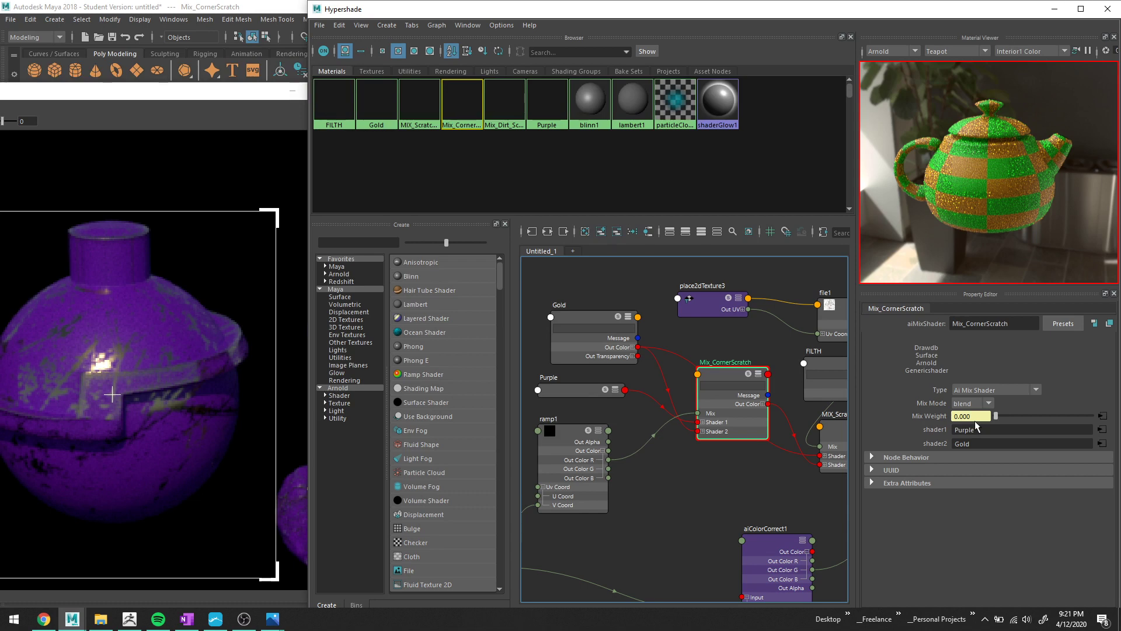
{"action": "middle_click_drag", "start_coordinate": [758, 387], "coordinate": [658, 392], "text": "alt"}
{"action": "left_click", "coordinate": [755, 432]}
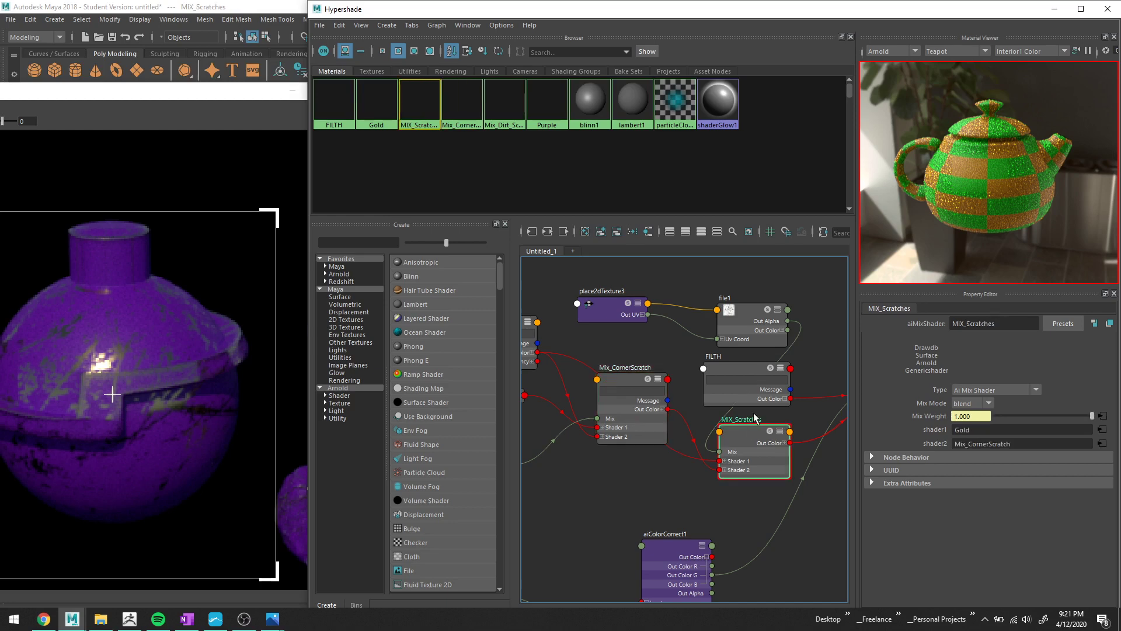
{"action": "middle_click_drag", "start_coordinate": [755, 418], "coordinate": [622, 477], "text": "alt"}
{"action": "left_click", "coordinate": [793, 432]}
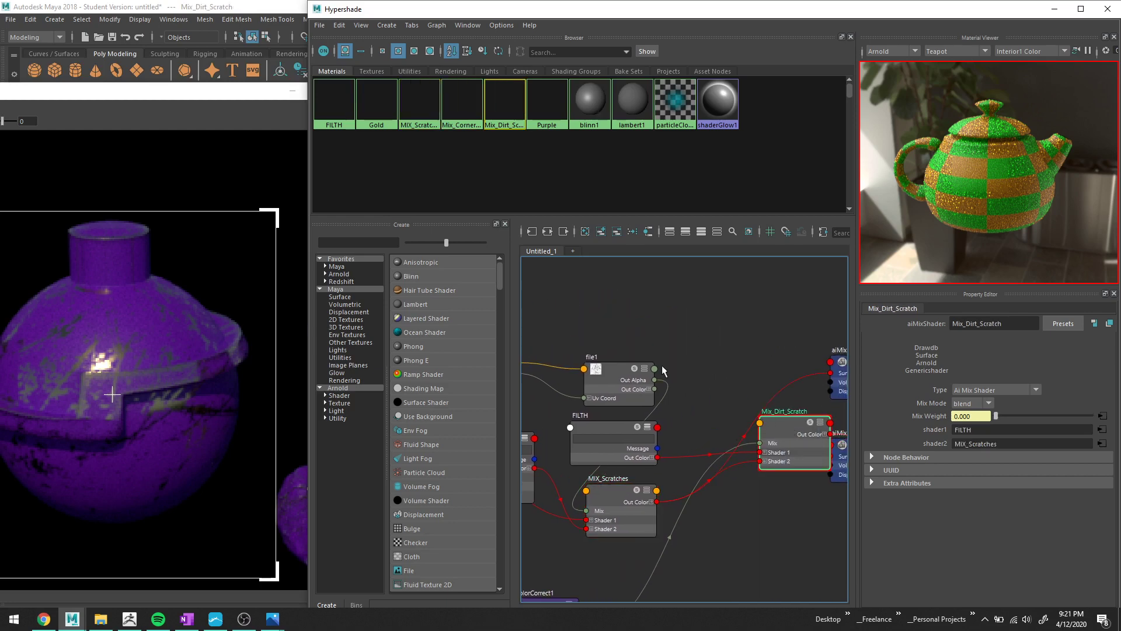
{"action": "left_click_drag", "start_coordinate": [167, 95], "coordinate": [225, 96]}
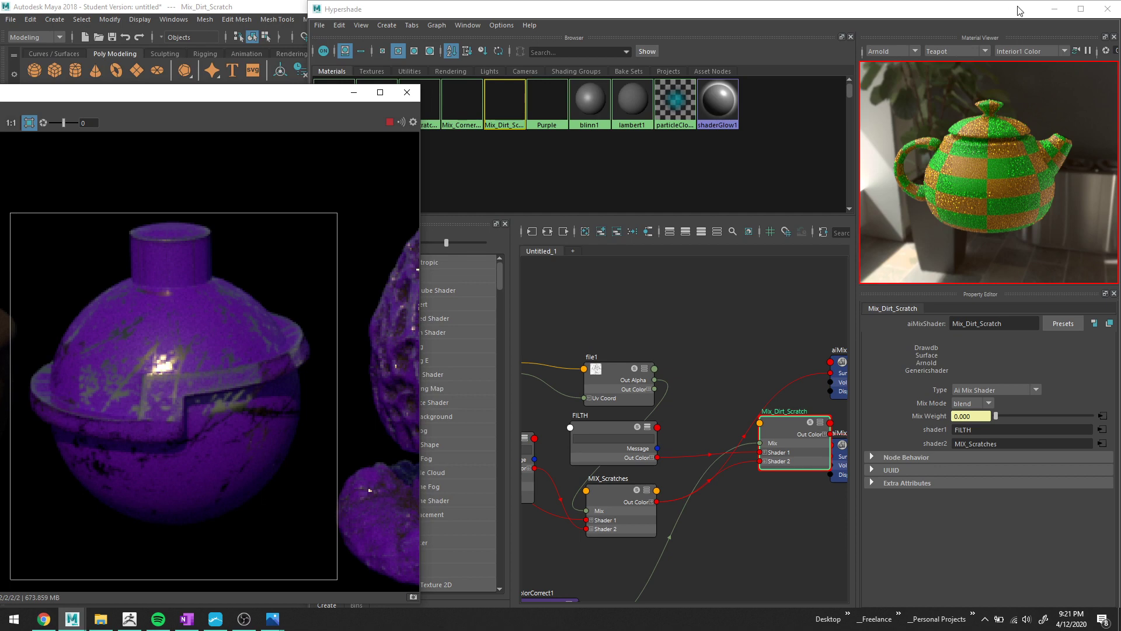
{"action": "left_click", "coordinate": [770, 436]}
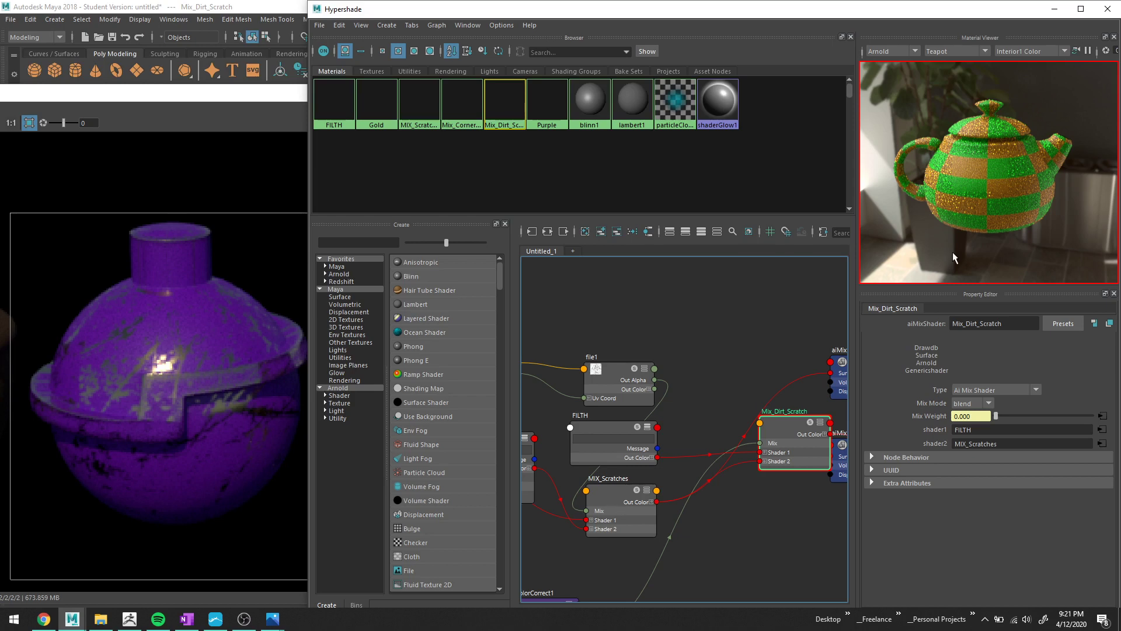
Minimize the Hypershade, select the sphere pot and the egg-shaped sculpt in the viewport, and assign them the Mix_Dirt_Scratch material.
{"action": "left_click", "coordinate": [1055, 9]}
{"action": "left_click", "coordinate": [497, 334]}
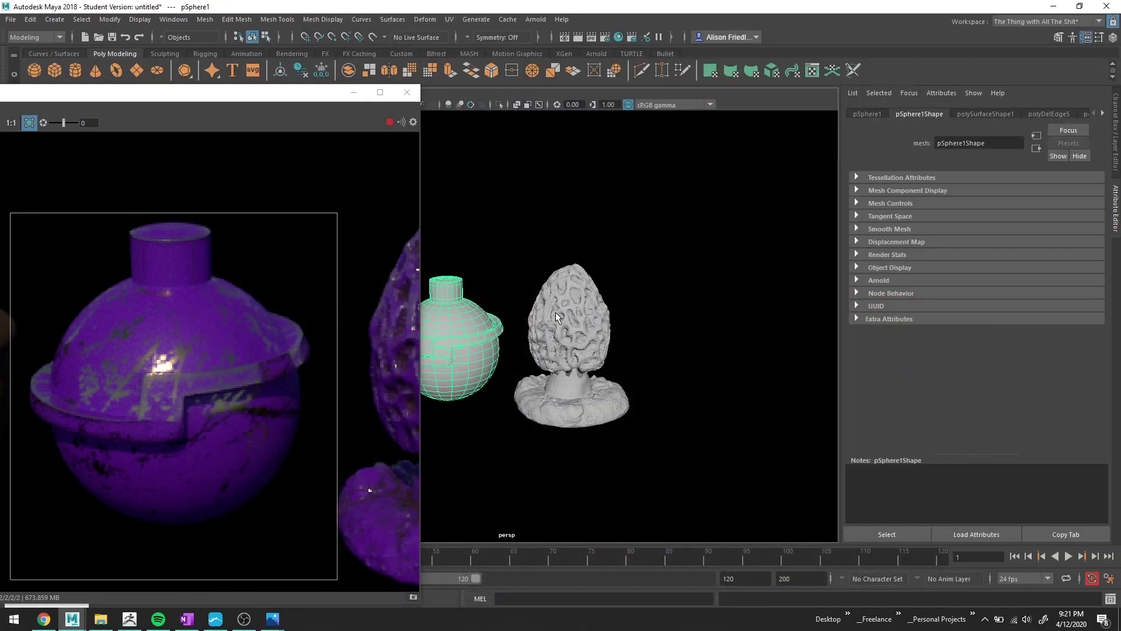
{"action": "left_click", "coordinate": [555, 311], "text": "shift"}
{"action": "right_click_drag", "start_coordinate": [556, 296], "coordinate": [658, 545]}
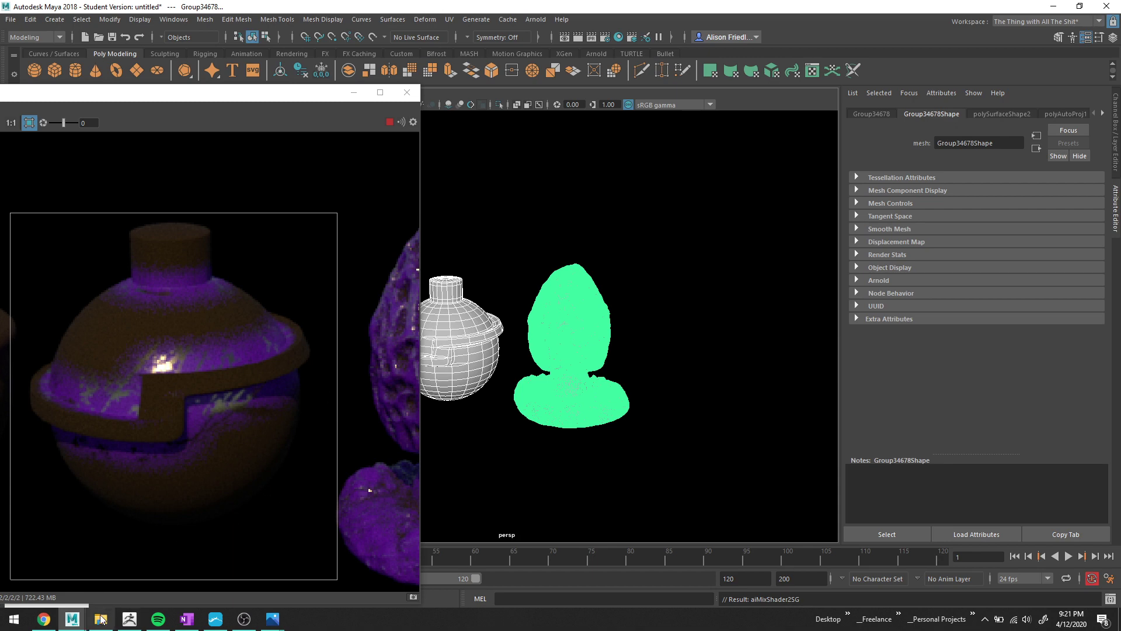
Try inverting the SCRATCHES.jpg texture on the file1 node, compare the render, and turn the inversion off again.
{"action": "left_click_drag", "start_coordinate": [87, 94], "coordinate": [75, 65]}
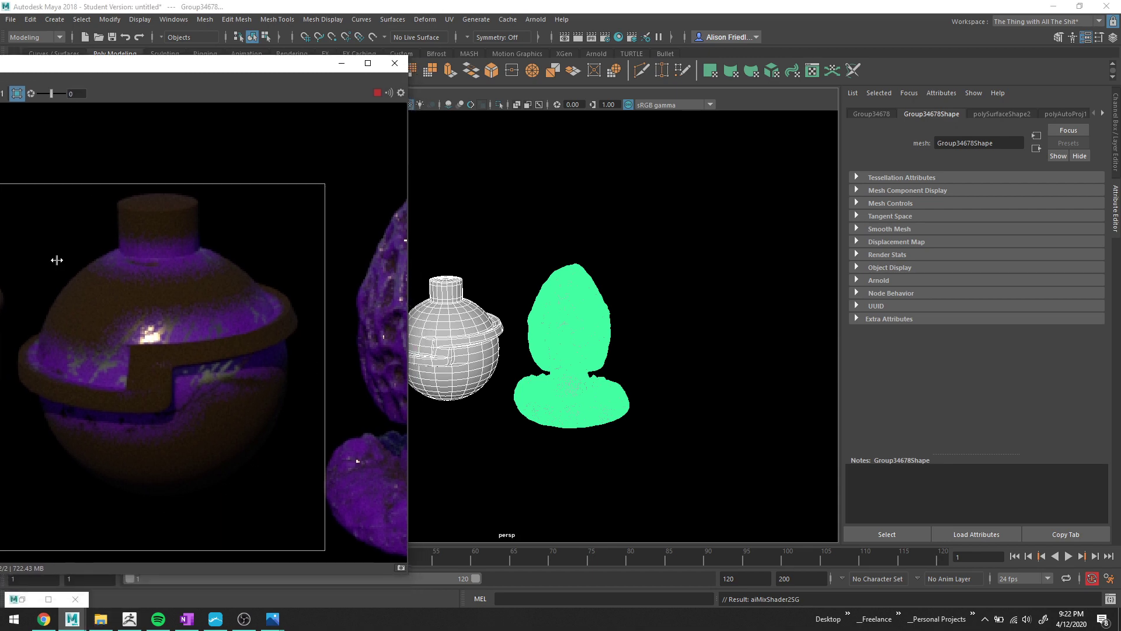
{"action": "left_click", "coordinate": [22, 599]}
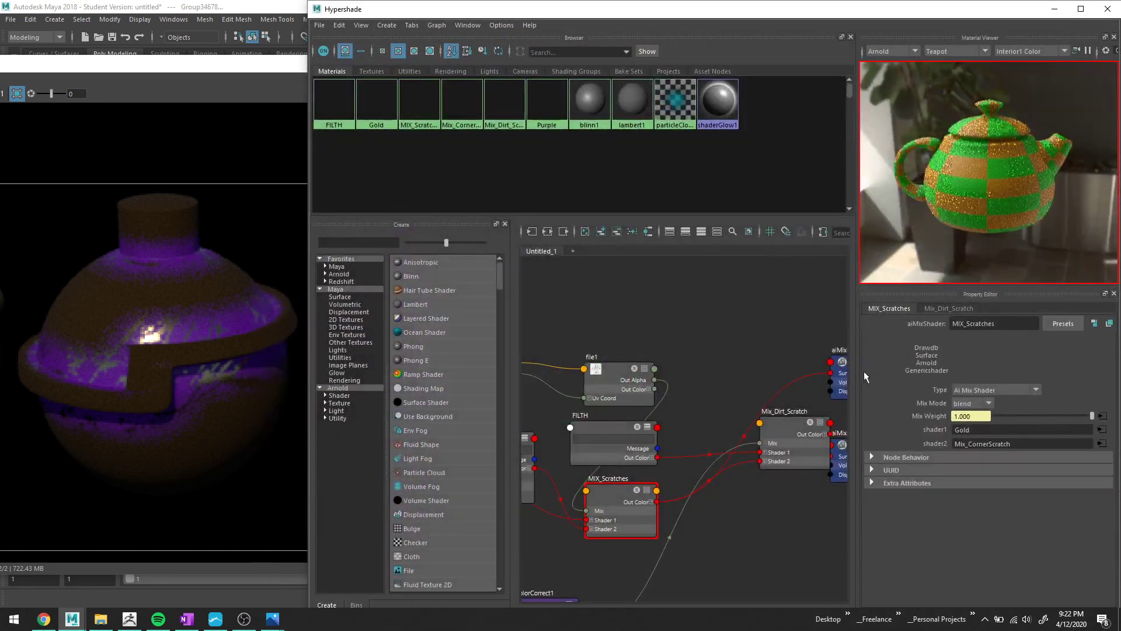
{"action": "middle_click_drag", "start_coordinate": [789, 376], "coordinate": [683, 359], "text": "alt"}
{"action": "scroll", "coordinate": [682, 358], "scroll_direction": "down", "scroll_amount": 2}
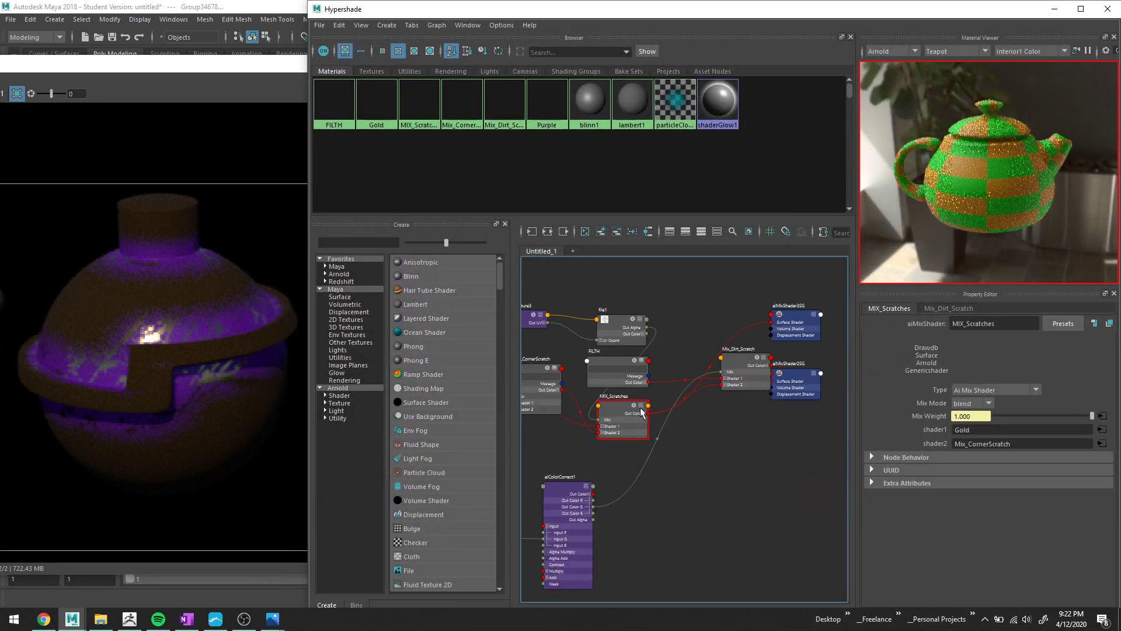
{"action": "left_click", "coordinate": [619, 315]}
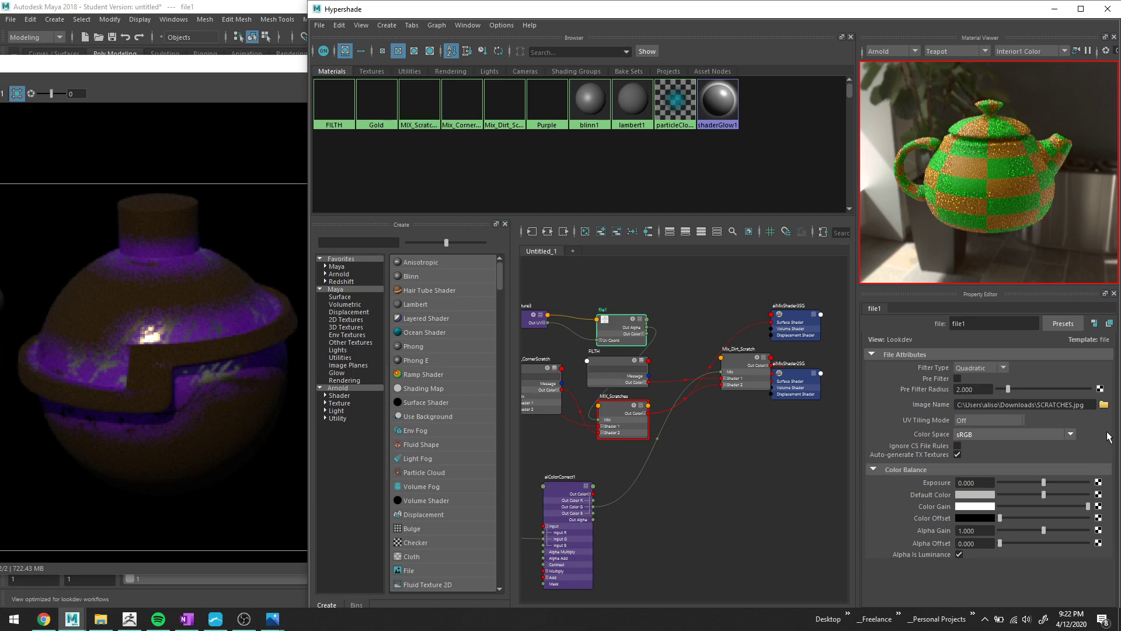
{"action": "left_click", "coordinate": [1054, 9]}
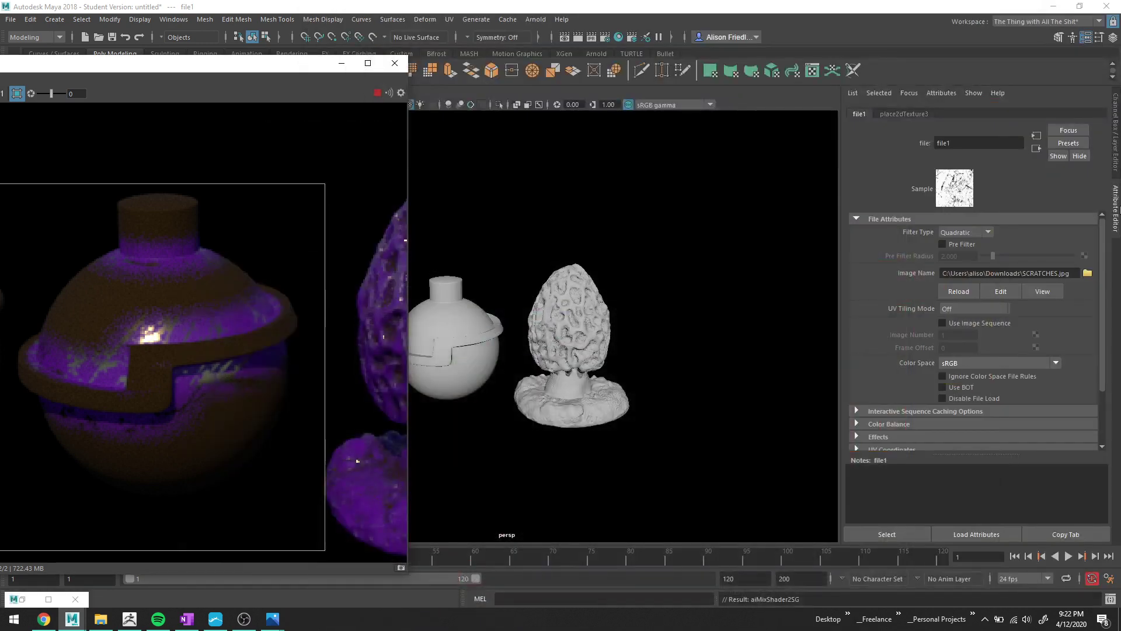
{"action": "scroll", "coordinate": [917, 348], "scroll_direction": "down", "scroll_amount": 2}
{"action": "left_click", "coordinate": [893, 354]}
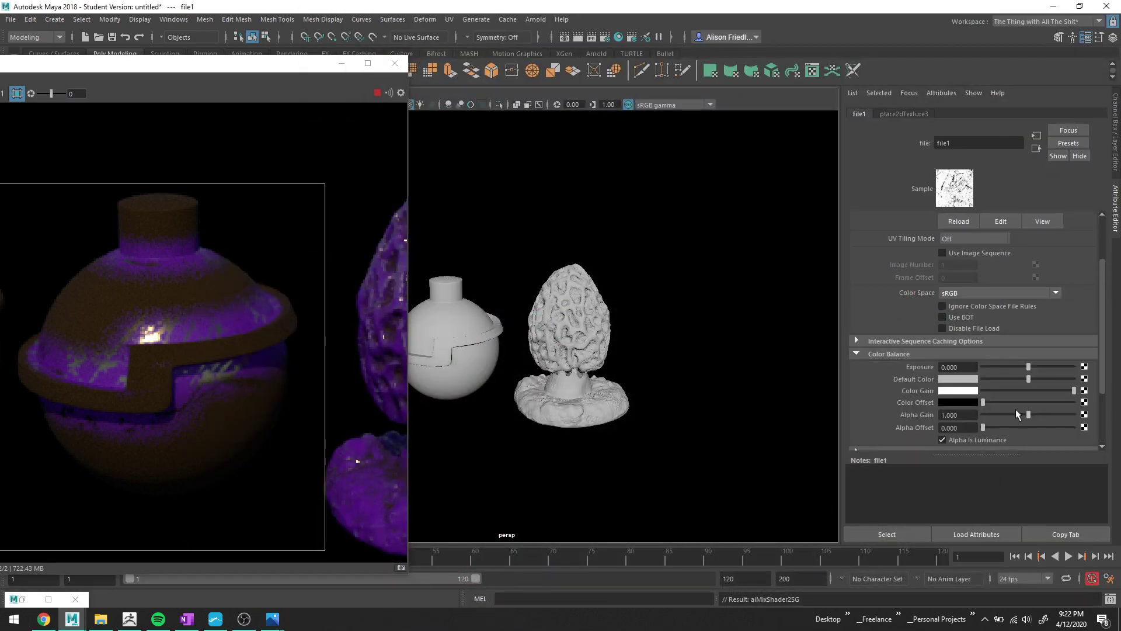
{"action": "scroll", "coordinate": [976, 417], "scroll_direction": "down", "scroll_amount": 2}
{"action": "left_click", "coordinate": [911, 383]}
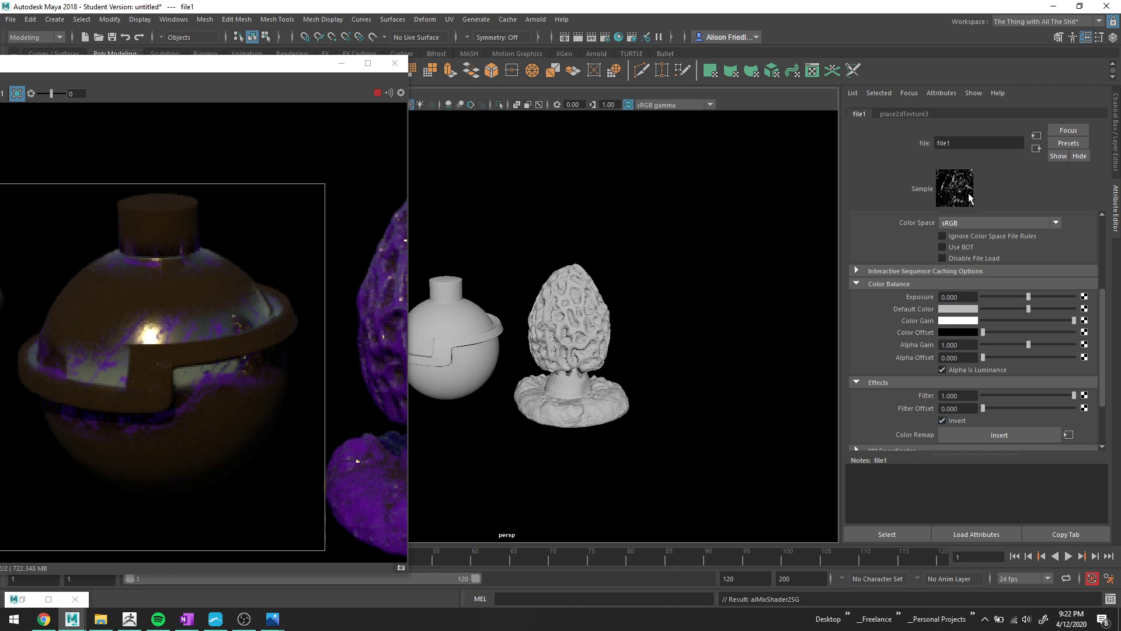
{"action": "left_click", "coordinate": [943, 421]}
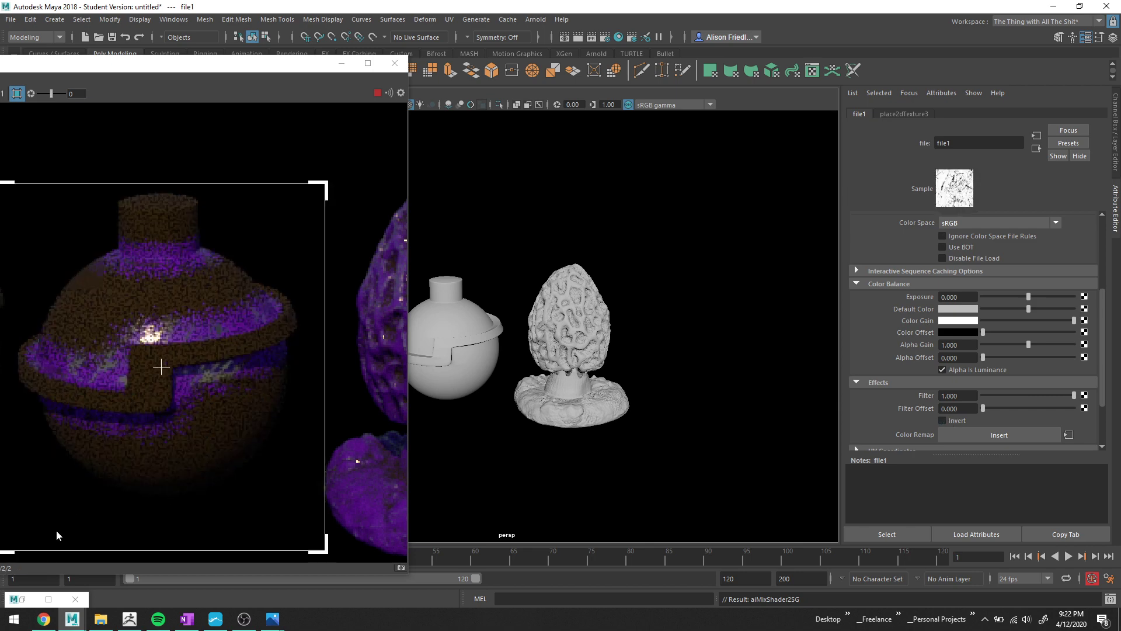
Bring back the Hypershade and move the Mix_Dirt_Scratch node clear of the aiMixShader2SG node.
{"action": "left_click", "coordinate": [49, 599]}
{"action": "left_click", "coordinate": [738, 394]}
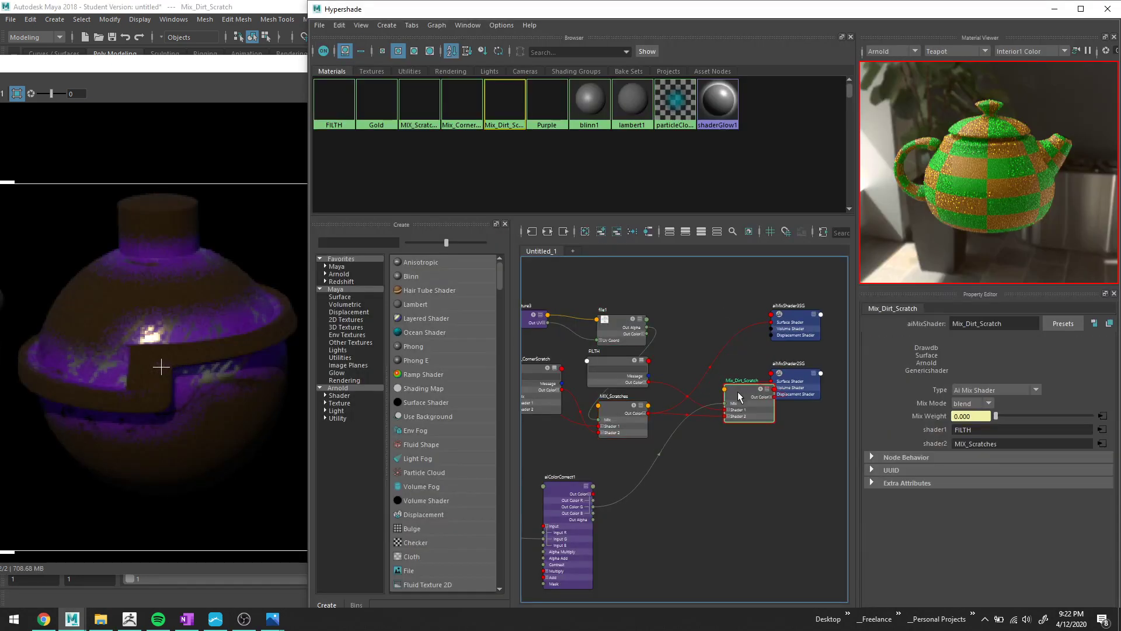
{"action": "left_click_drag", "start_coordinate": [738, 391], "coordinate": [724, 434]}
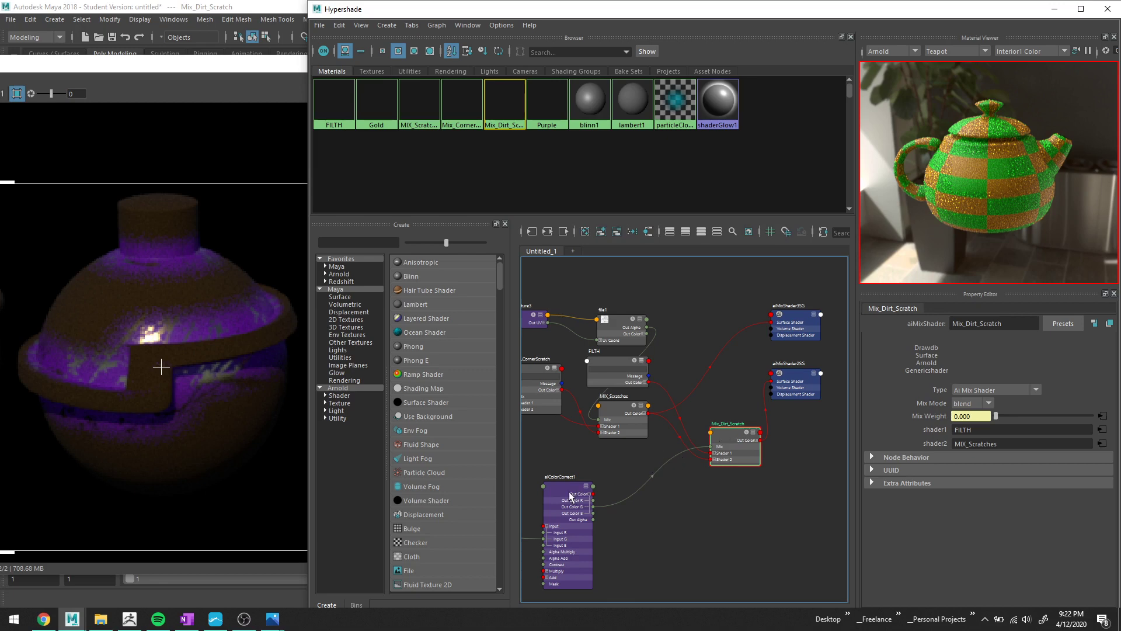
Move aiColorCorrect1 closer to the mix nodes, try its color correction Invert option, and leave it off.
{"action": "left_click_drag", "start_coordinate": [565, 490], "coordinate": [600, 470]}
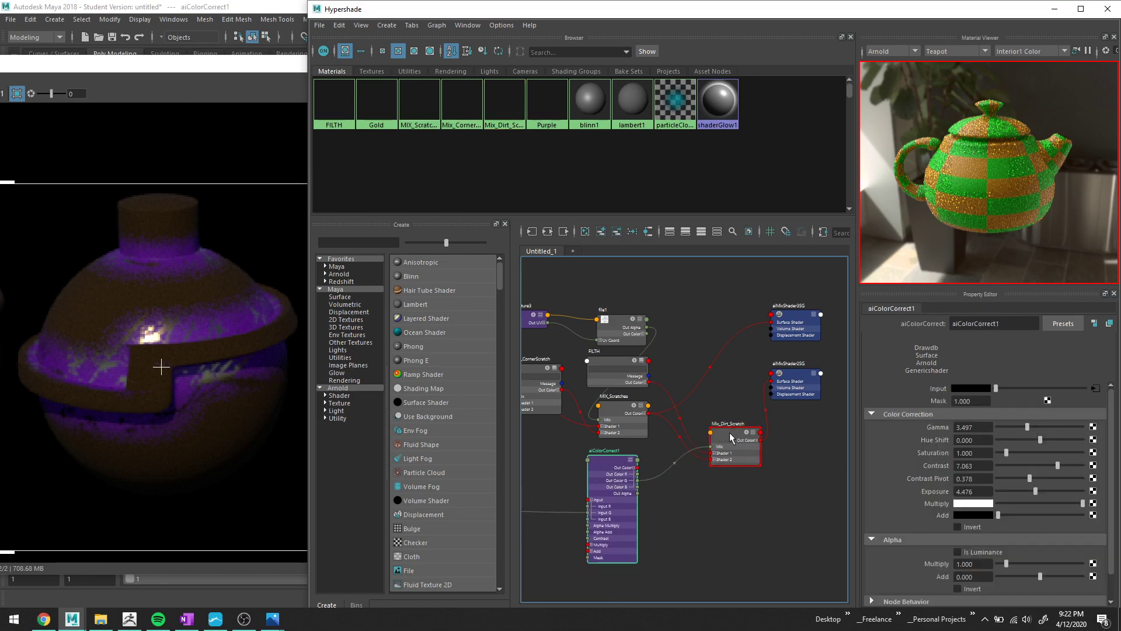
{"action": "left_click", "coordinate": [963, 526]}
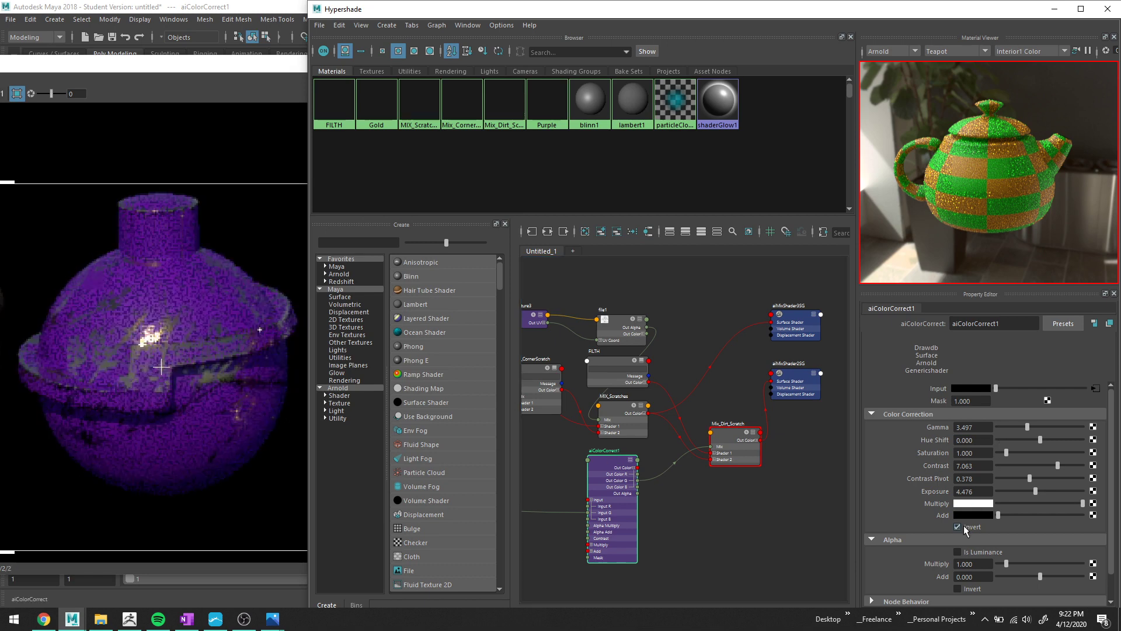
{"action": "left_click", "coordinate": [964, 525]}
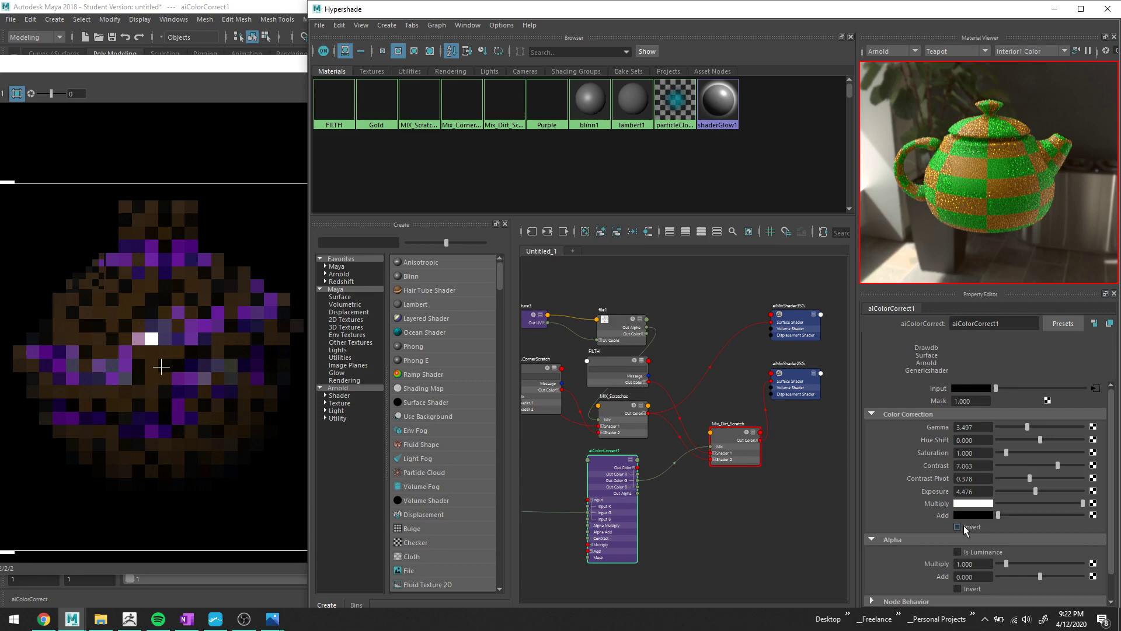
Swap the inputs of Mix_Dirt_Scratch so MIX_Scratches feeds Shader 1 and FILTH's Out Color feeds Shader 2.
{"action": "left_click", "coordinate": [726, 446]}
{"action": "scroll", "coordinate": [712, 470], "scroll_direction": "up", "scroll_amount": 4}
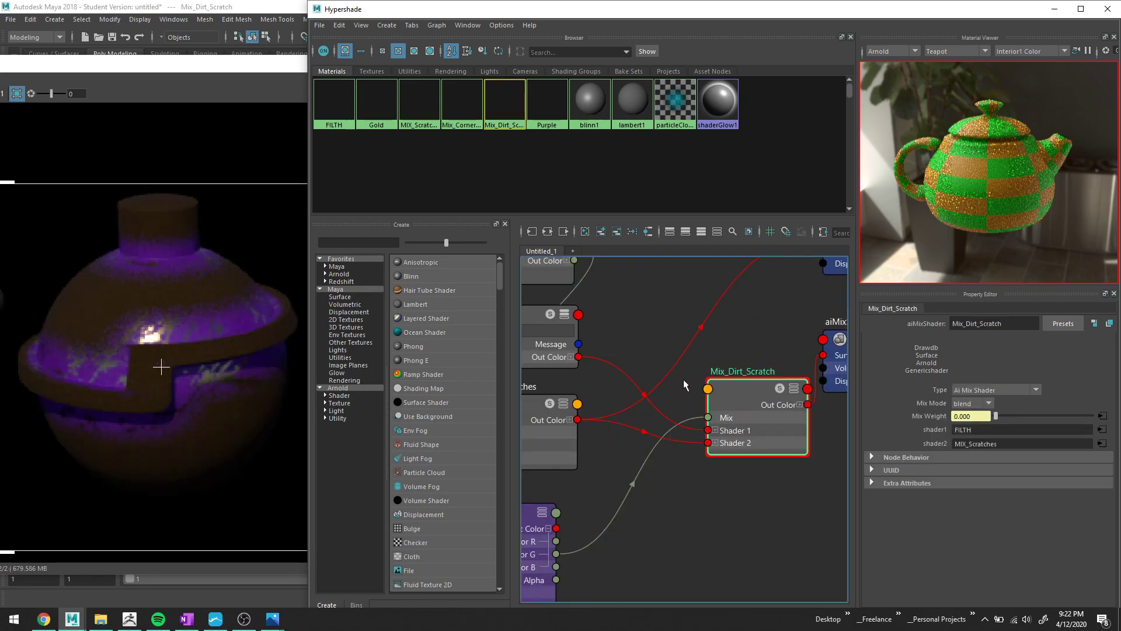
{"action": "left_click_drag", "start_coordinate": [707, 442], "coordinate": [707, 430]}
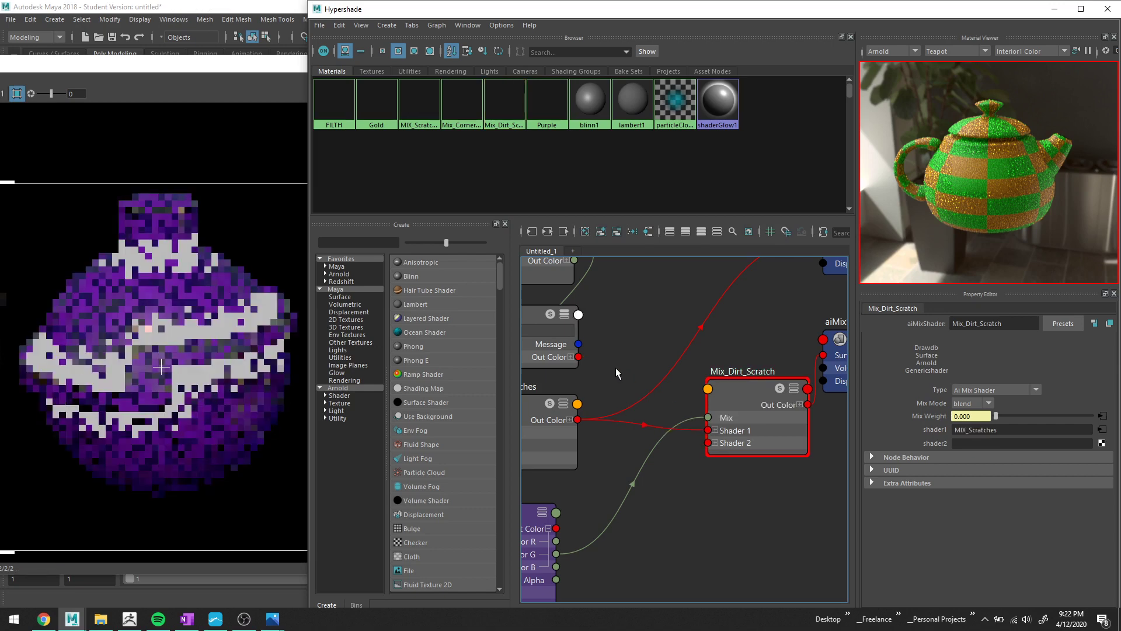
{"action": "left_click_drag", "start_coordinate": [578, 357], "coordinate": [707, 442]}
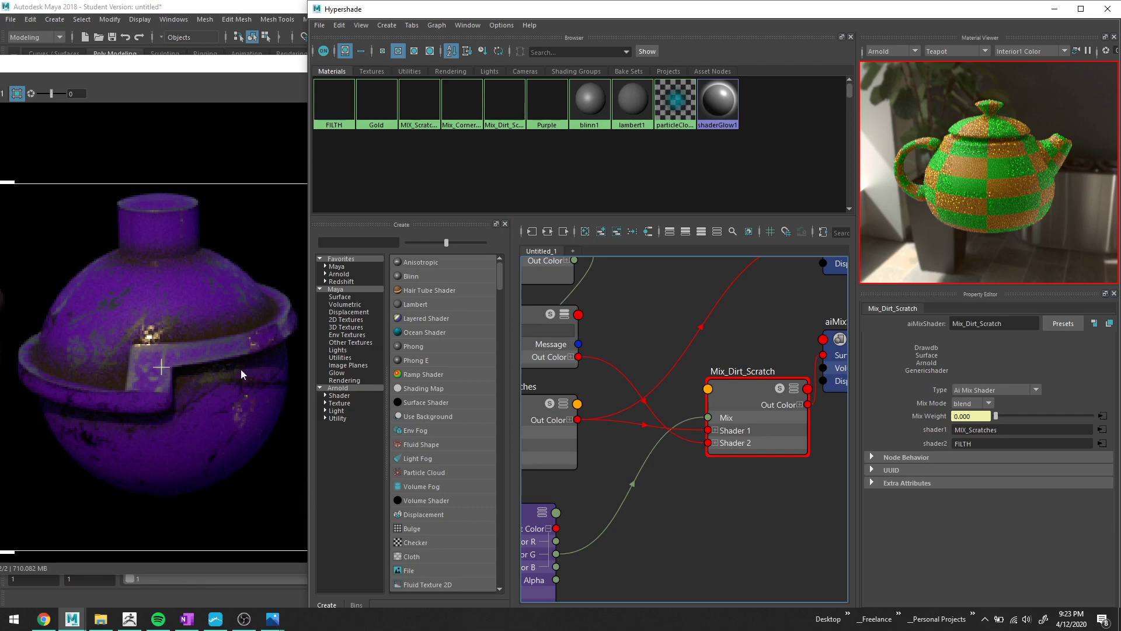
Inspect the sphere pot's render alongside the node network and the aiColorCorrect1 color correction settings.
{"action": "left_click", "coordinate": [233, 69]}
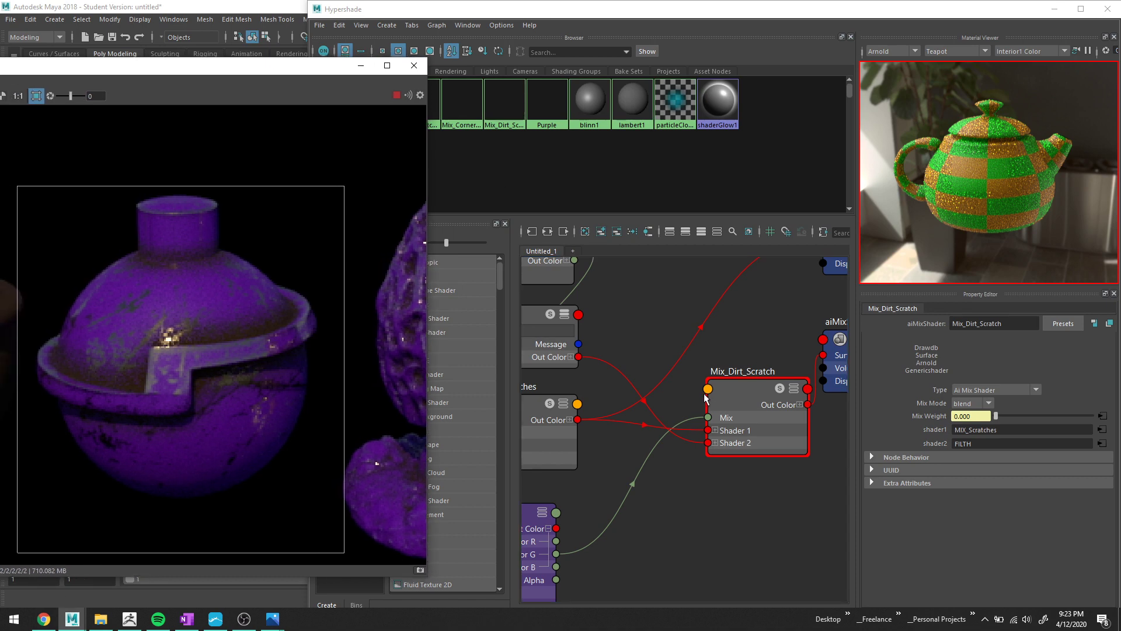
{"action": "scroll", "coordinate": [721, 401], "scroll_direction": "down", "scroll_amount": 2}
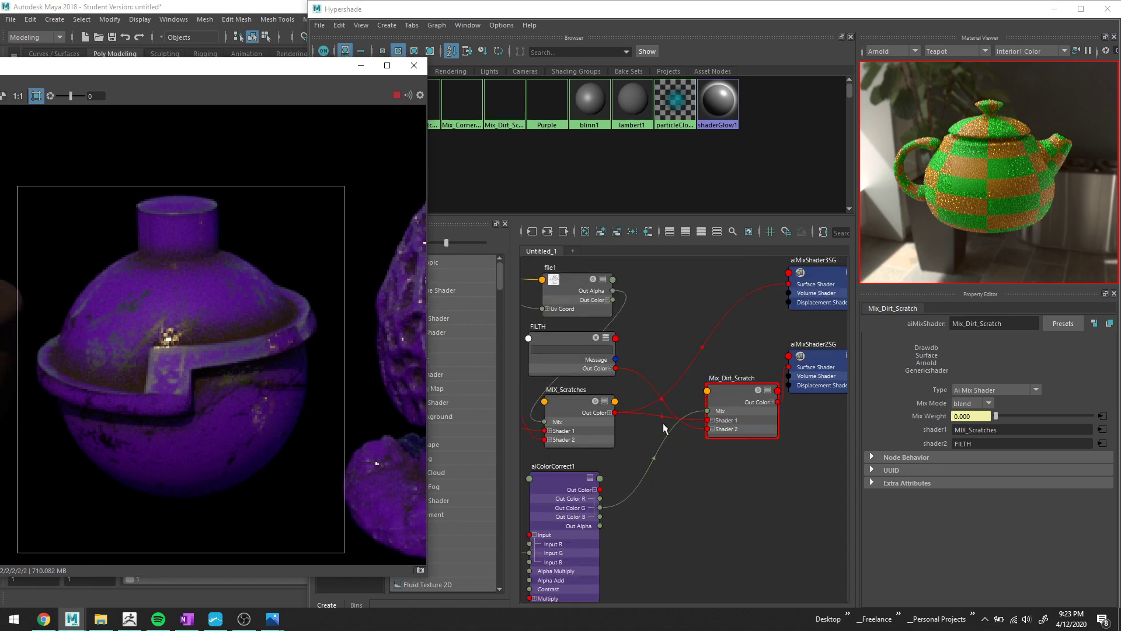
{"action": "left_click", "coordinate": [548, 478]}
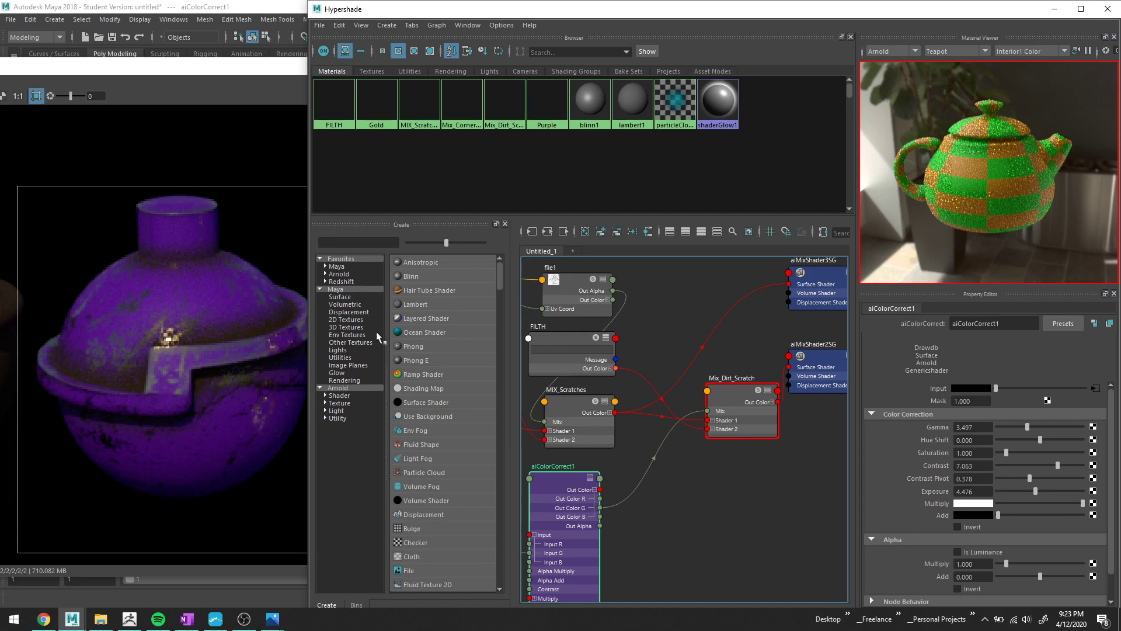
{"action": "left_click", "coordinate": [197, 68]}
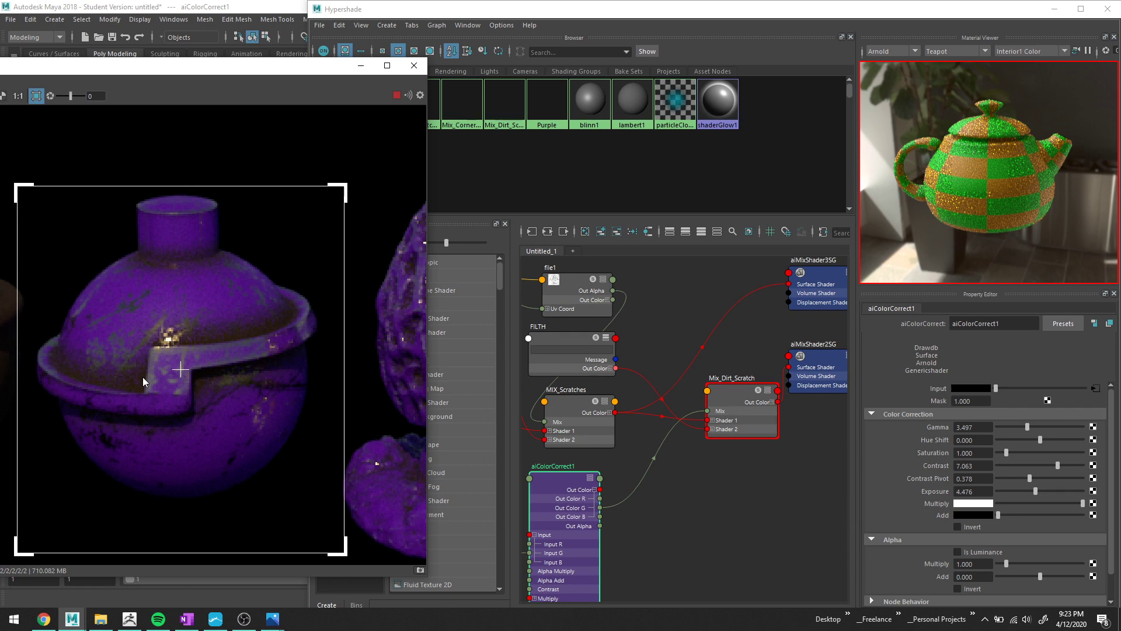
Switch to Photos, show ShaderBot_Finger2.jpeg, and dock it in a widened window beside the render.
{"action": "mouse_move", "coordinate": [272, 618]}
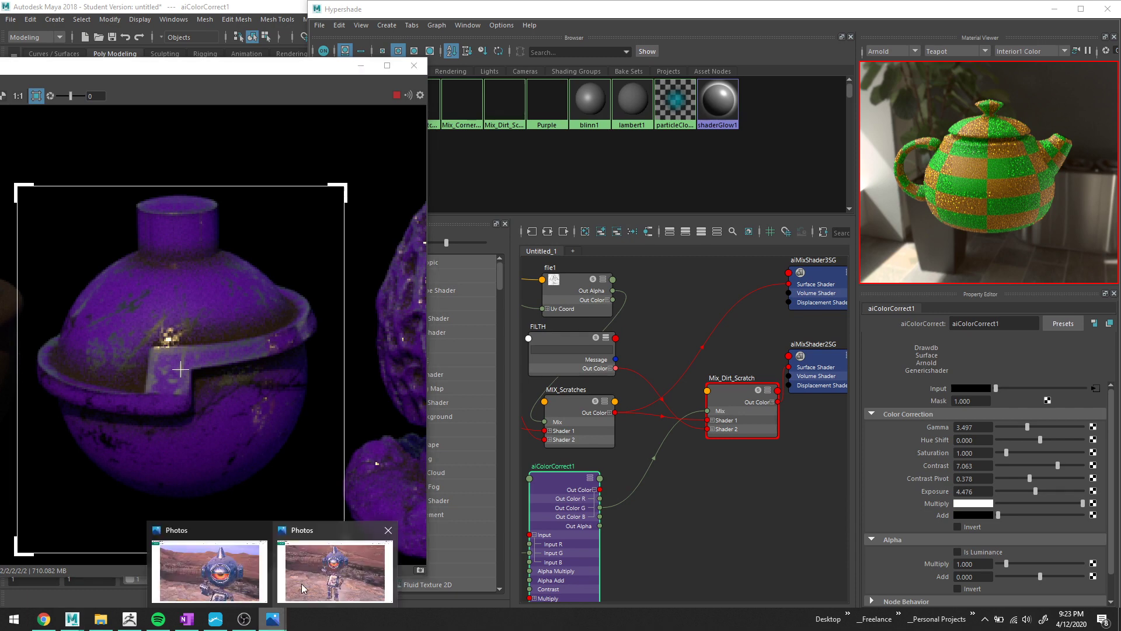
{"action": "left_click", "coordinate": [242, 576]}
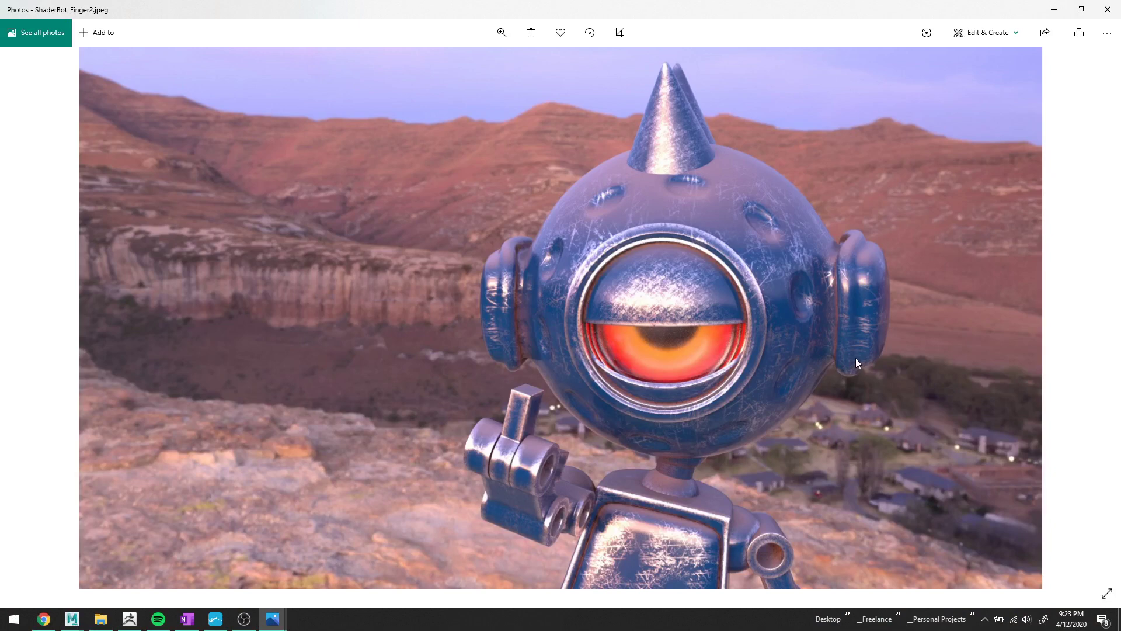
{"action": "key", "text": "super+Right"}
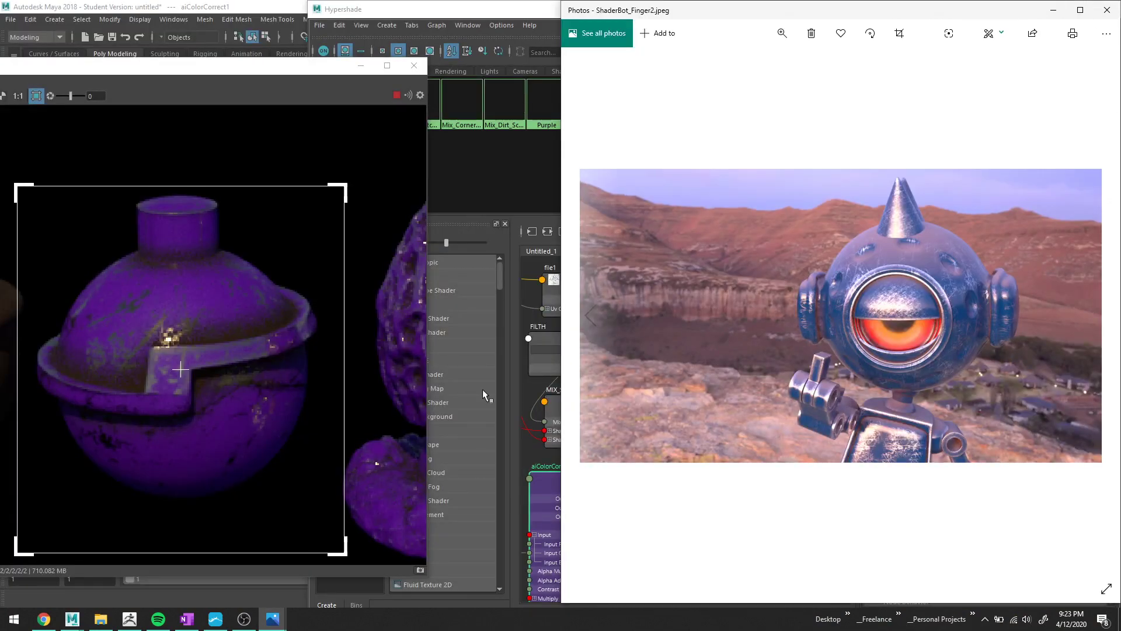
{"action": "left_click_drag", "start_coordinate": [558, 357], "coordinate": [383, 377]}
Zoom into the robot image, examine scratches and dirt on its hand, torso, neck, eyelid and head, and close the image.
{"action": "left_click", "coordinate": [692, 34]}
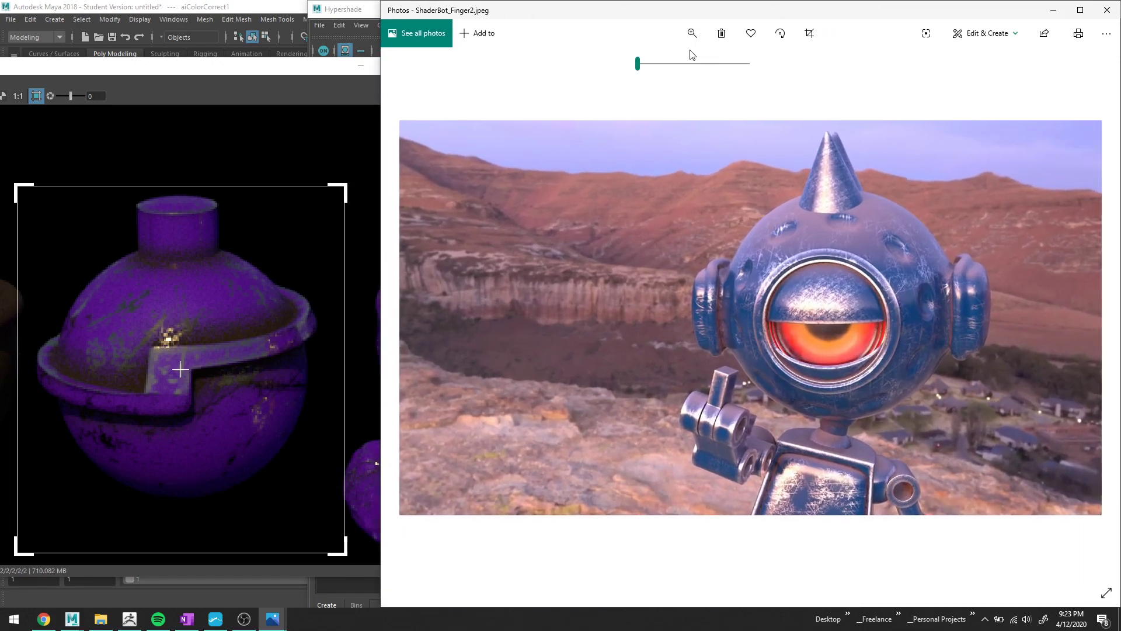
{"action": "left_click_drag", "start_coordinate": [641, 63], "coordinate": [676, 64]}
{"action": "left_click_drag", "start_coordinate": [838, 321], "coordinate": [797, 178]}
{"action": "left_click_drag", "start_coordinate": [671, 398], "coordinate": [671, 267]}
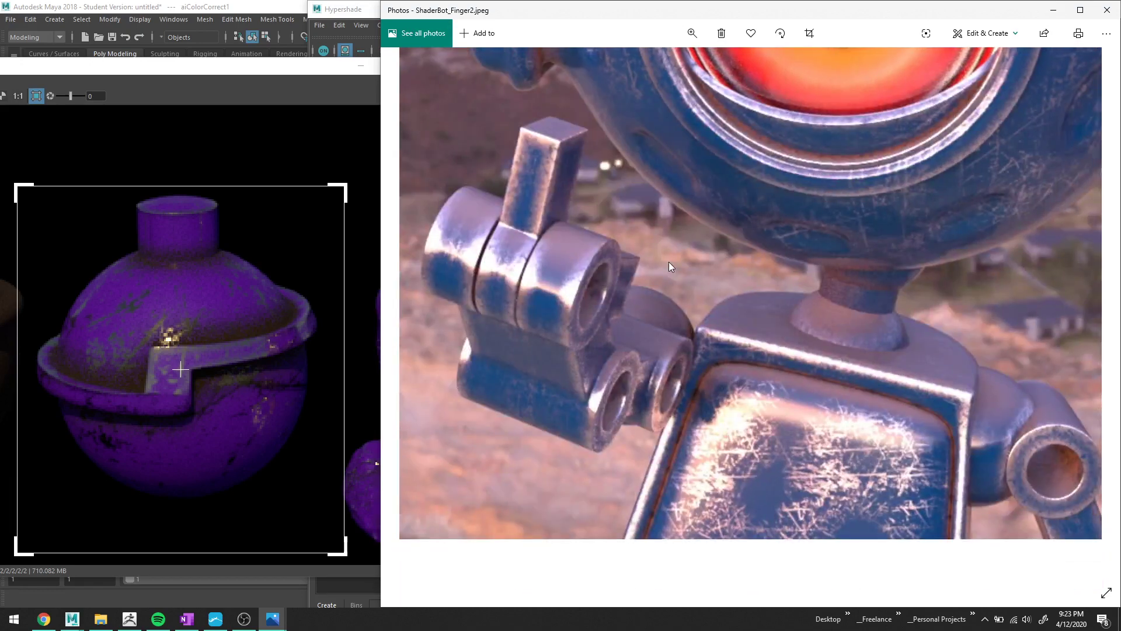
{"action": "scroll", "coordinate": [667, 267], "scroll_direction": "up", "scroll_amount": 2}
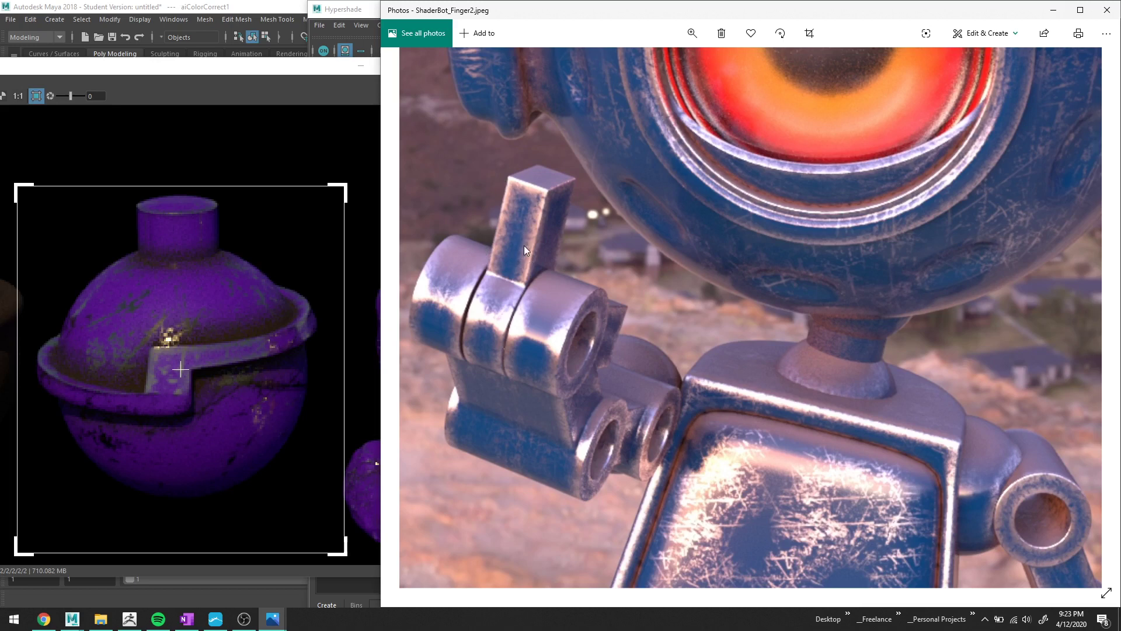
{"action": "left_click_drag", "start_coordinate": [678, 286], "coordinate": [536, 282]}
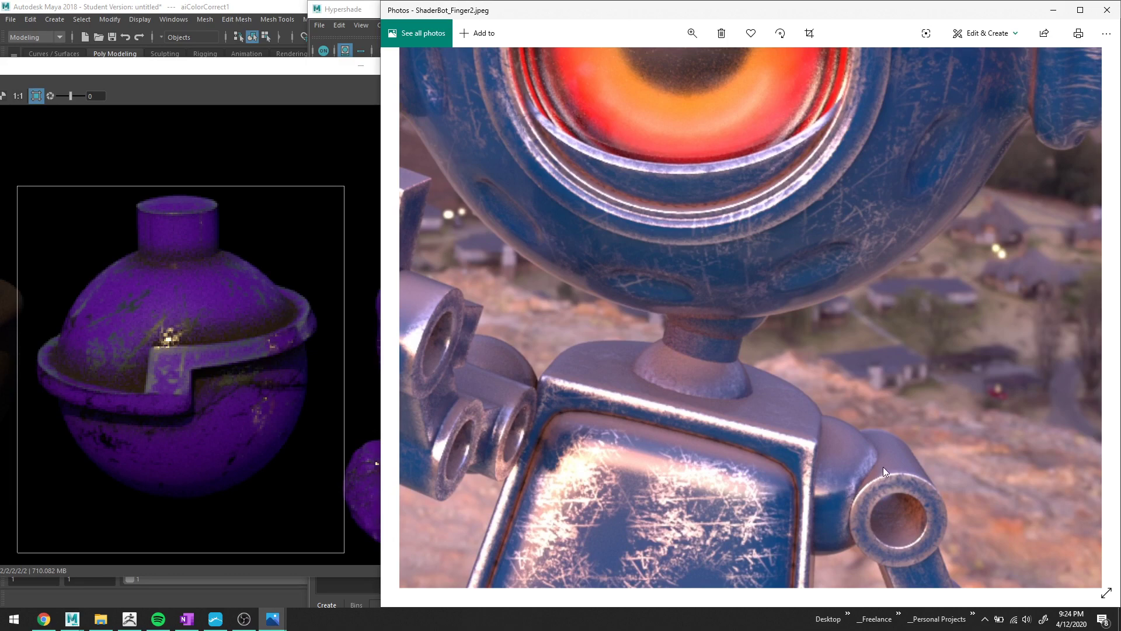
{"action": "left_click_drag", "start_coordinate": [776, 358], "coordinate": [763, 467]}
{"action": "left_click_drag", "start_coordinate": [675, 339], "coordinate": [696, 418]}
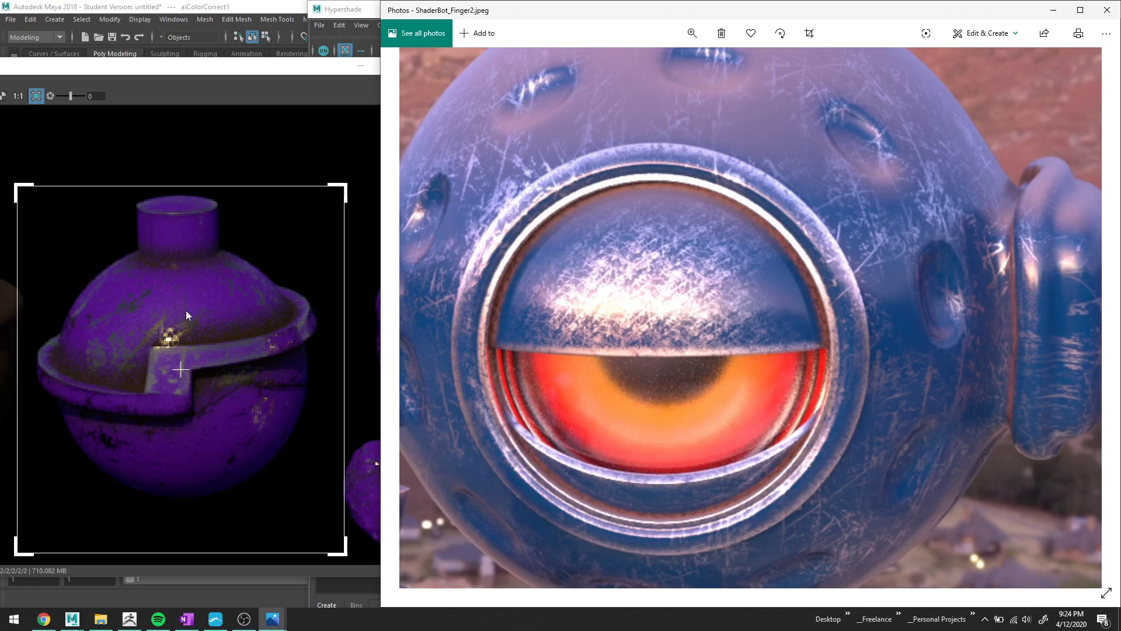
{"action": "left_click_drag", "start_coordinate": [783, 196], "coordinate": [793, 282]}
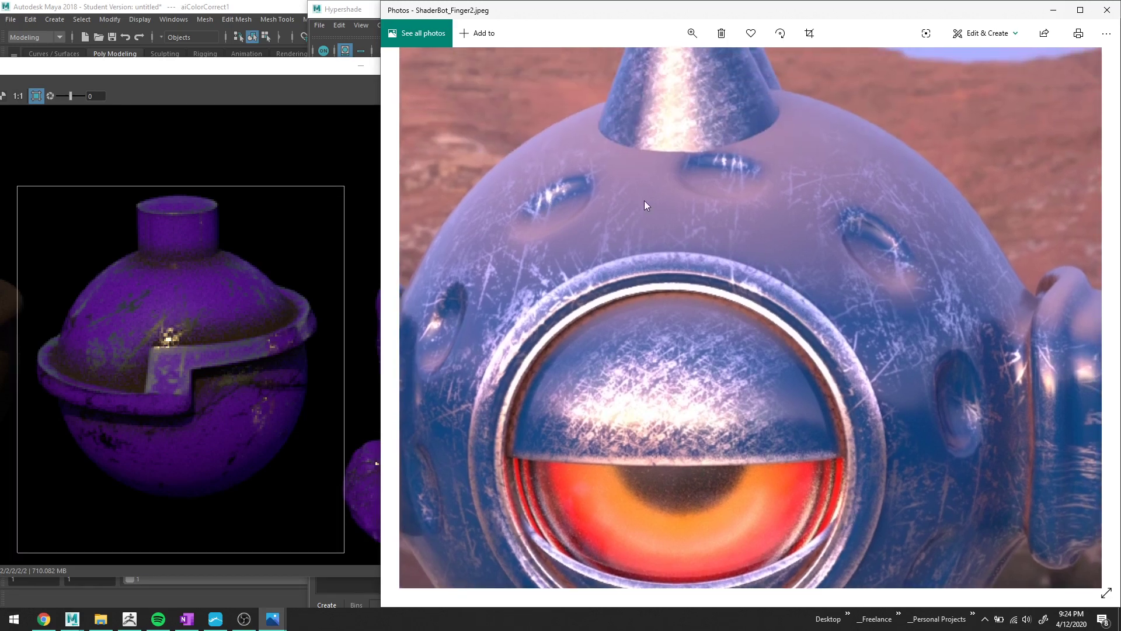
{"action": "left_click", "coordinate": [1114, 10]}
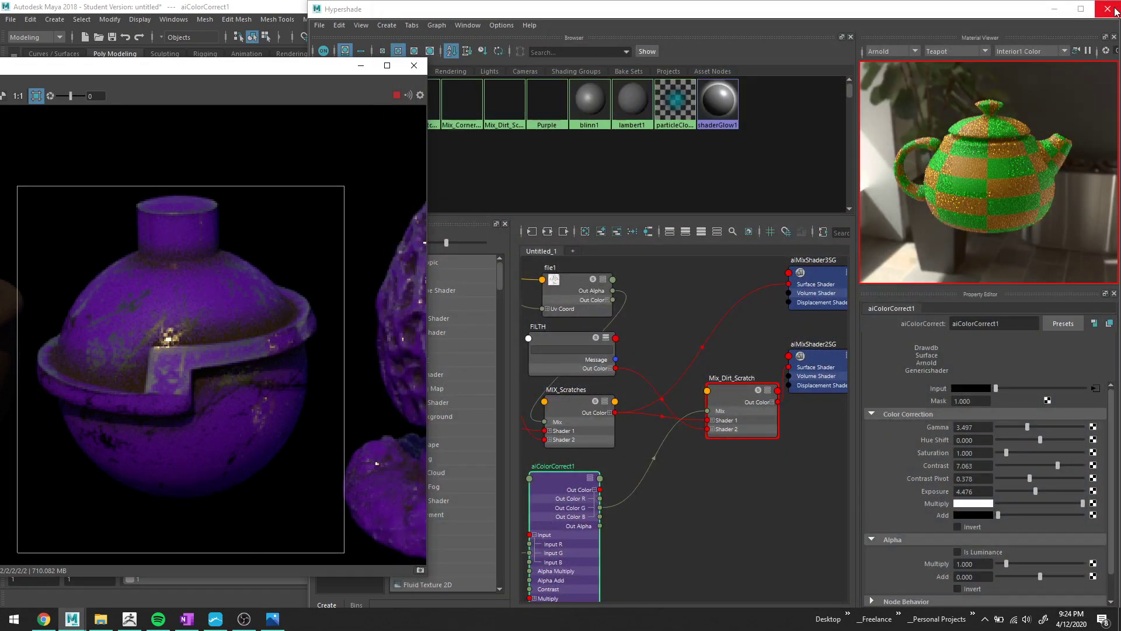